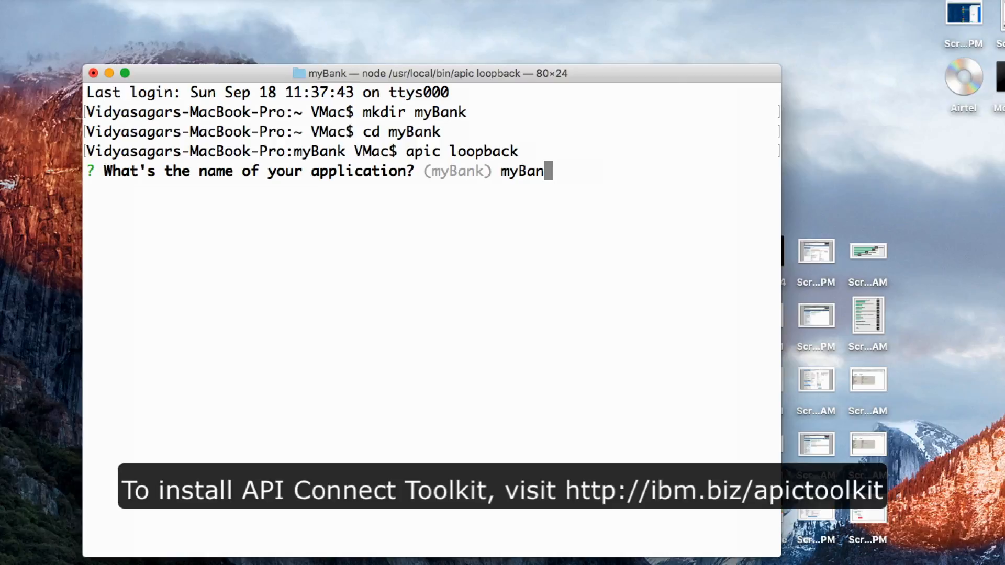
- Name both the LoopBack application and its project directory myBankSecurity
type("Security")
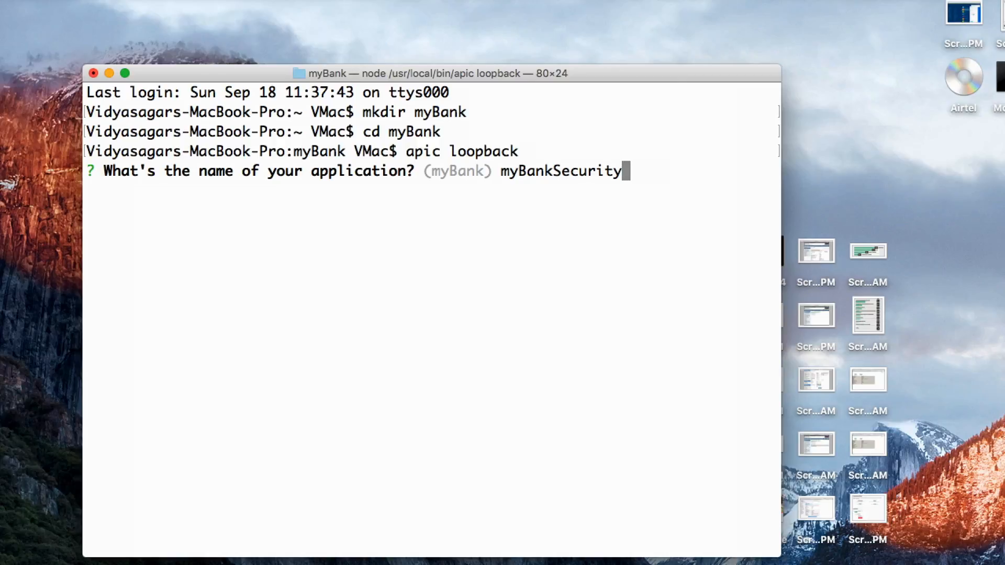
key("Return")
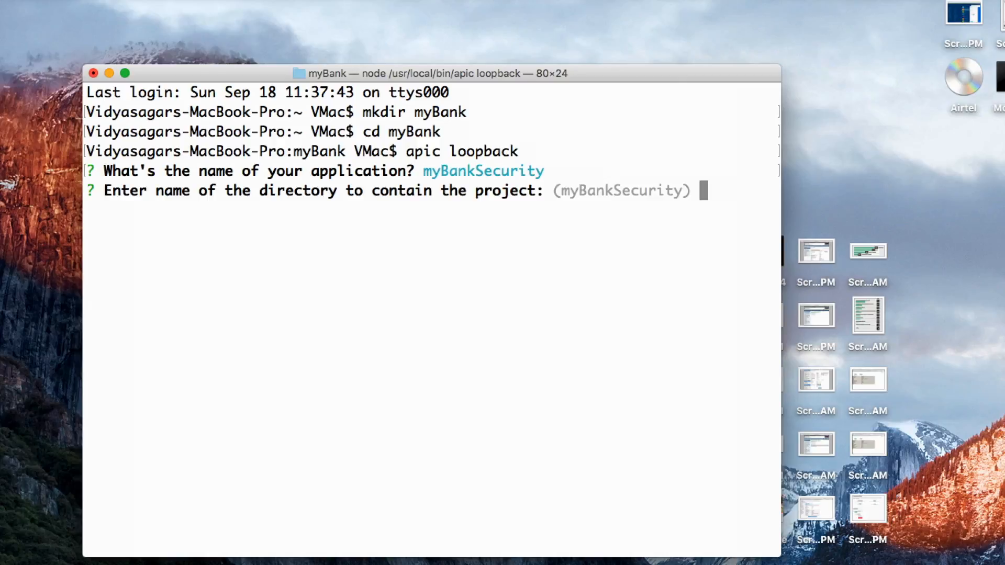
type("myBa")
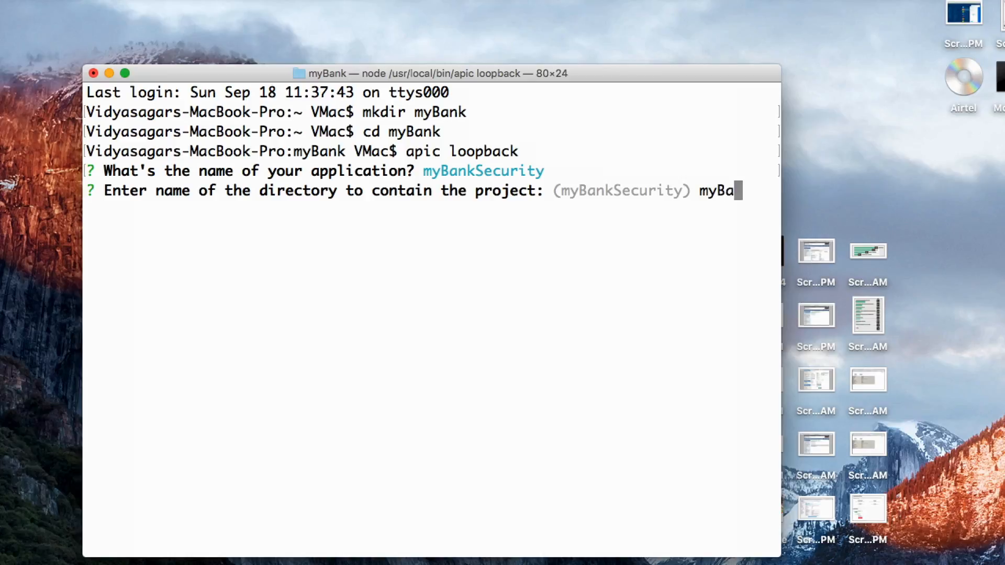
type("nkSecurity")
key("Return")
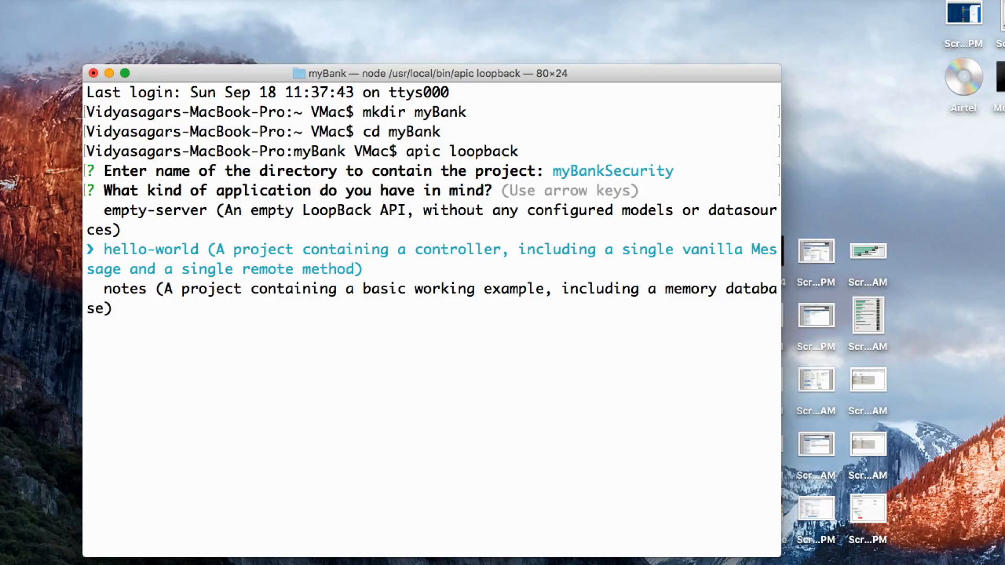
- Choose the empty-server application type and generate the LoopBack project
key("Up")
key("Down")
key("Down")
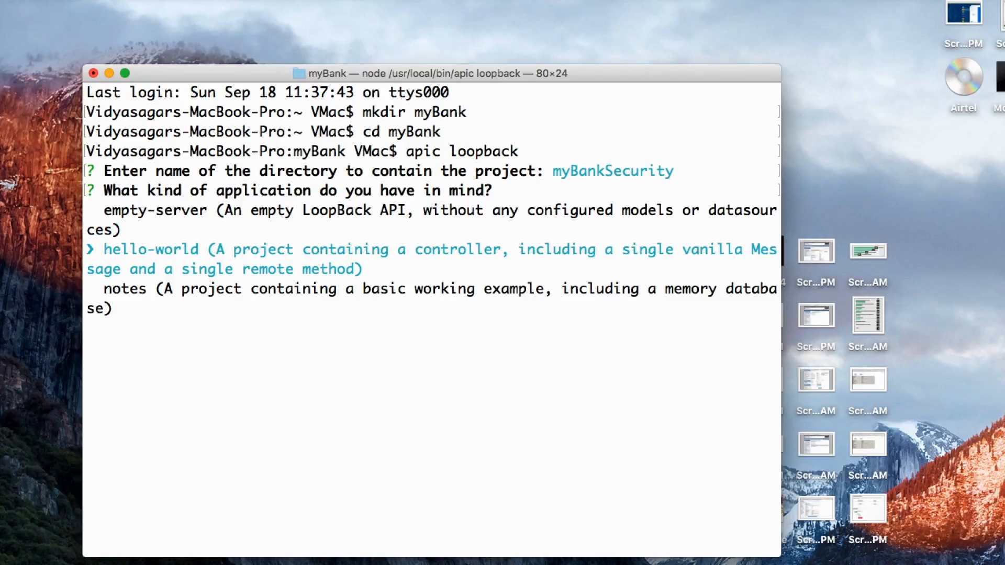
key("Up")
key("Up")
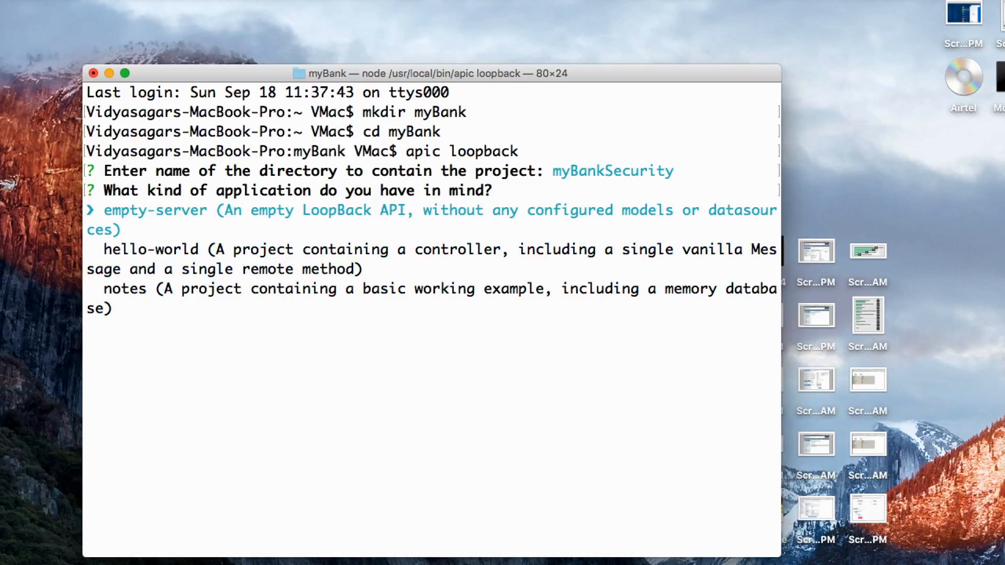
key("Return")
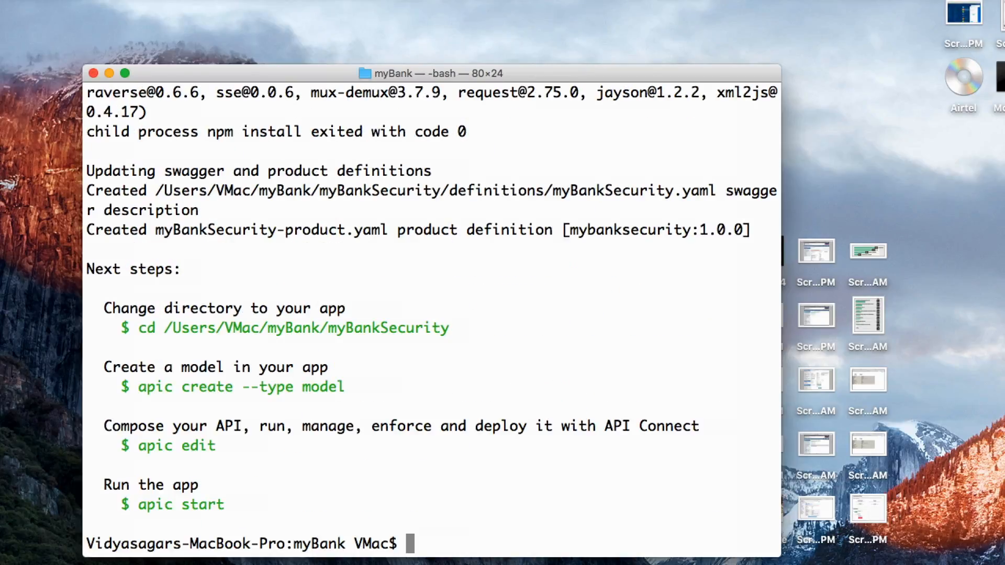
- Change into the generated myBankSecurity project directory
left_click_drag(97, 308, 230, 497)
left_click(231, 498)
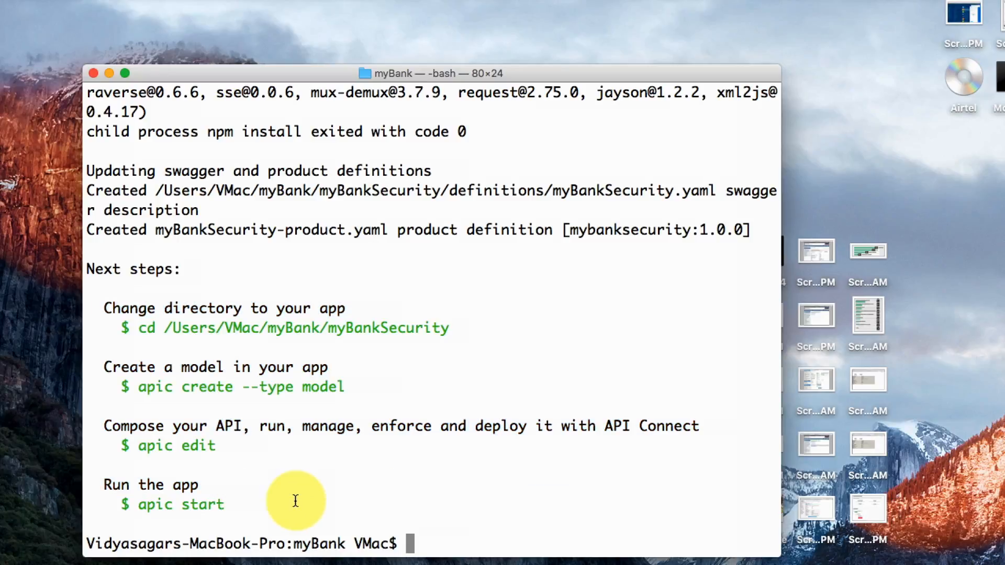
type("cd ")
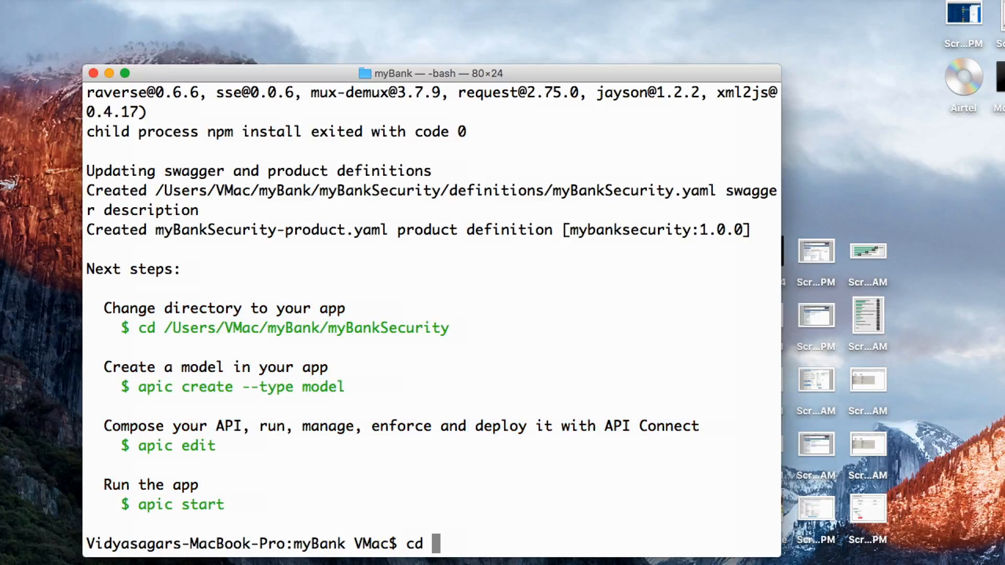
type("myBankSecurity")
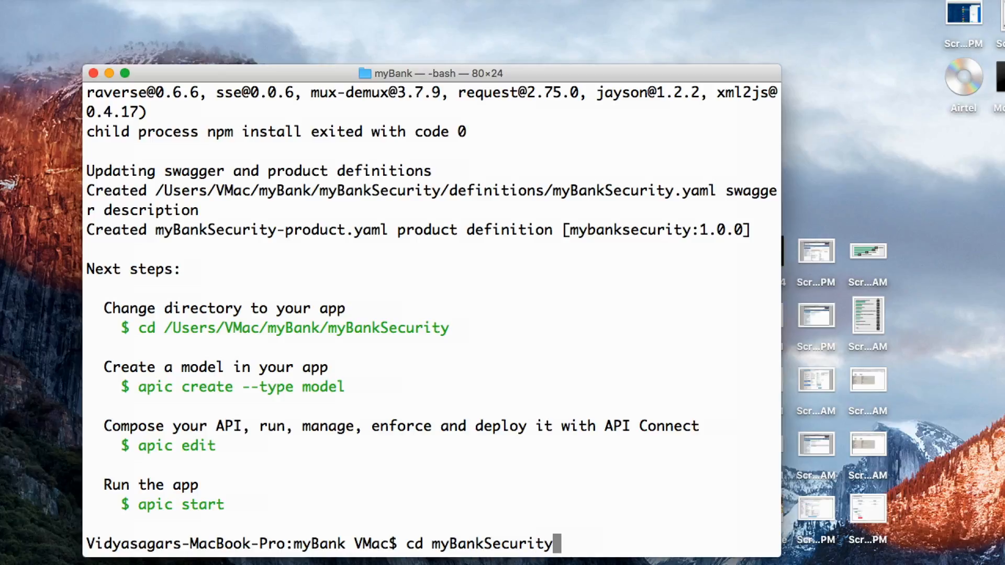
key("Return")
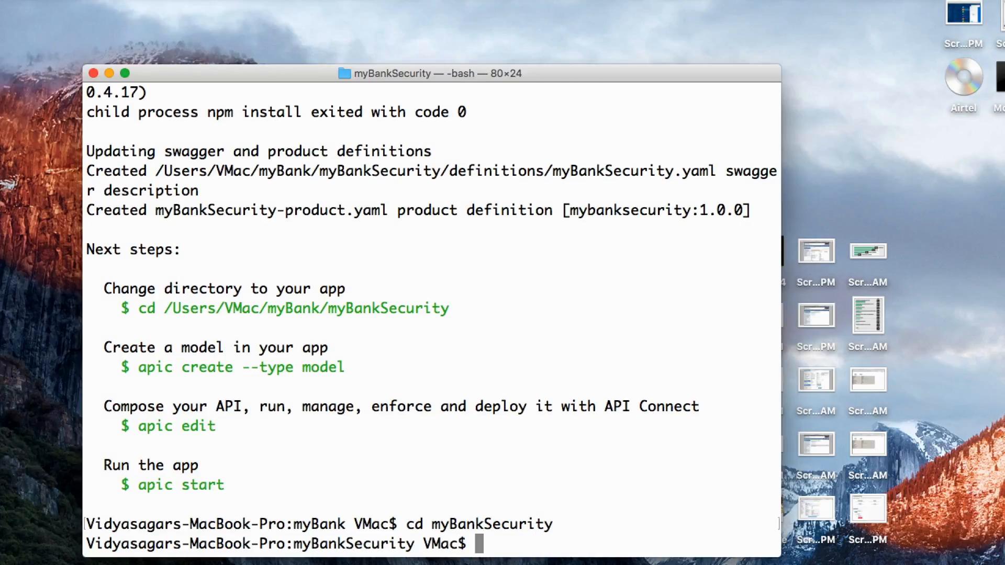
- Launch the API Designer for the project by running apic edit
type("apic e")
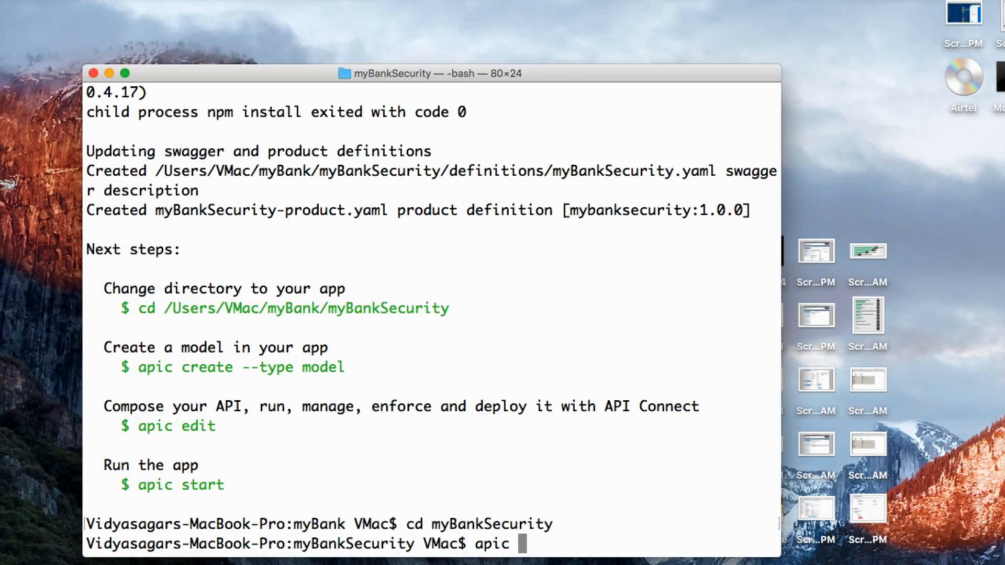
type("dit")
key("Return")
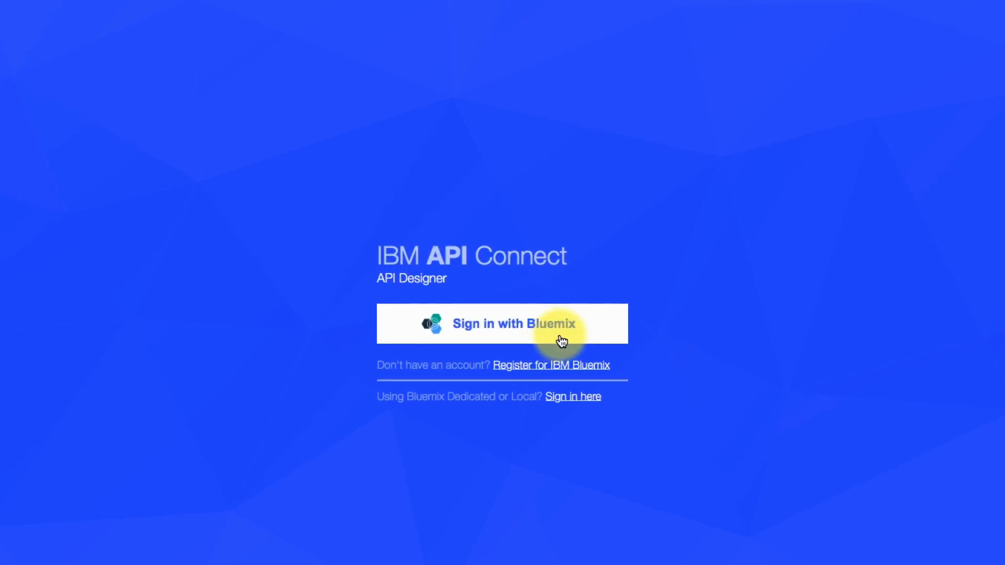
left_click_drag(379, 369, 616, 369)
left_click(614, 366)
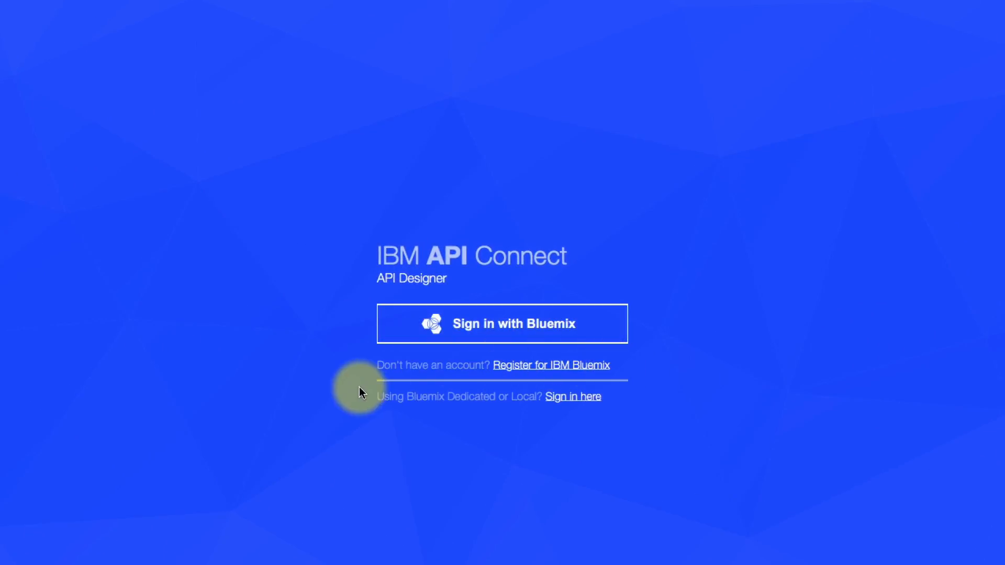
left_click_drag(372, 398, 594, 403)
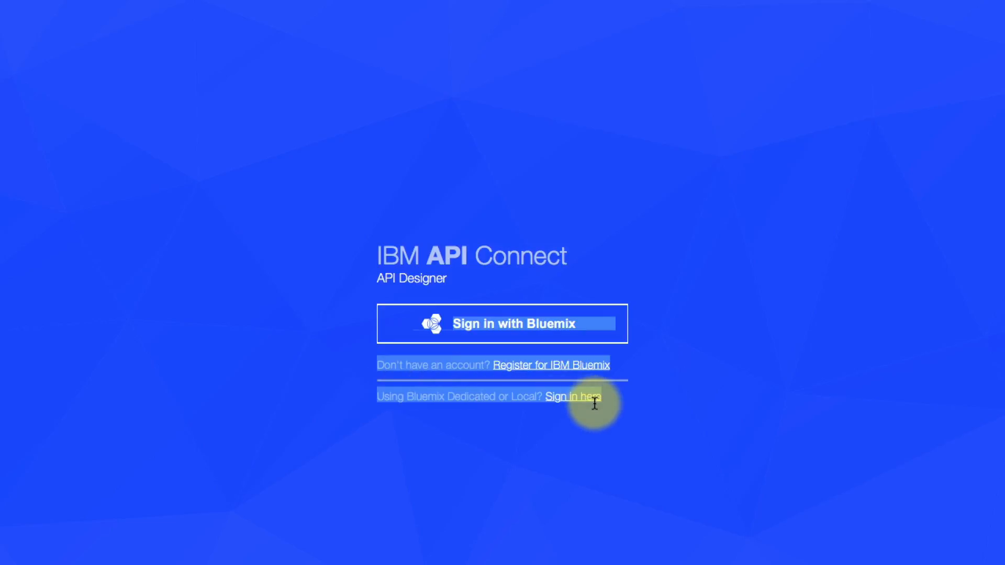
left_click(633, 434)
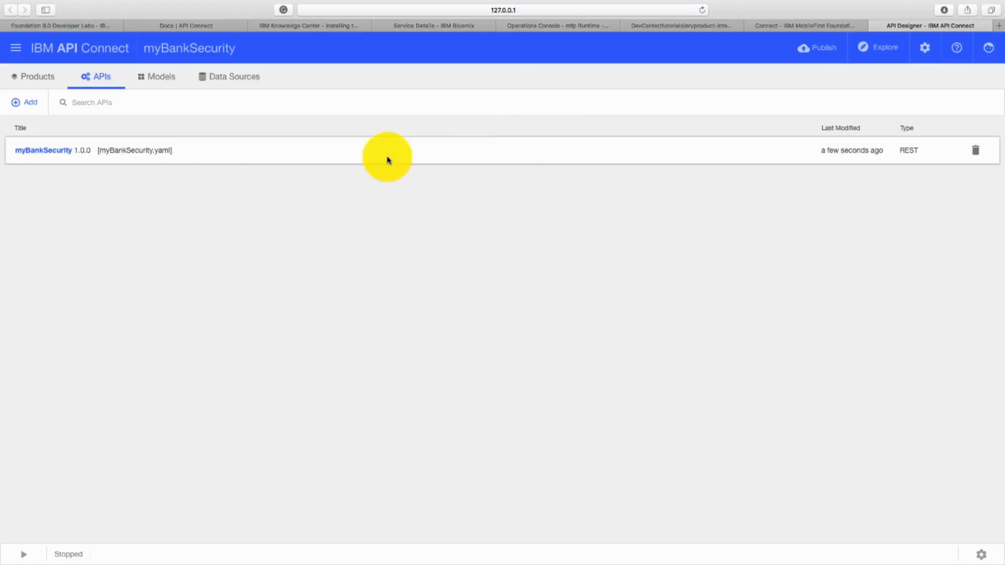
- Open the myBankSecurity 1.0.0 API and set its base path to /branches
left_click(68, 157)
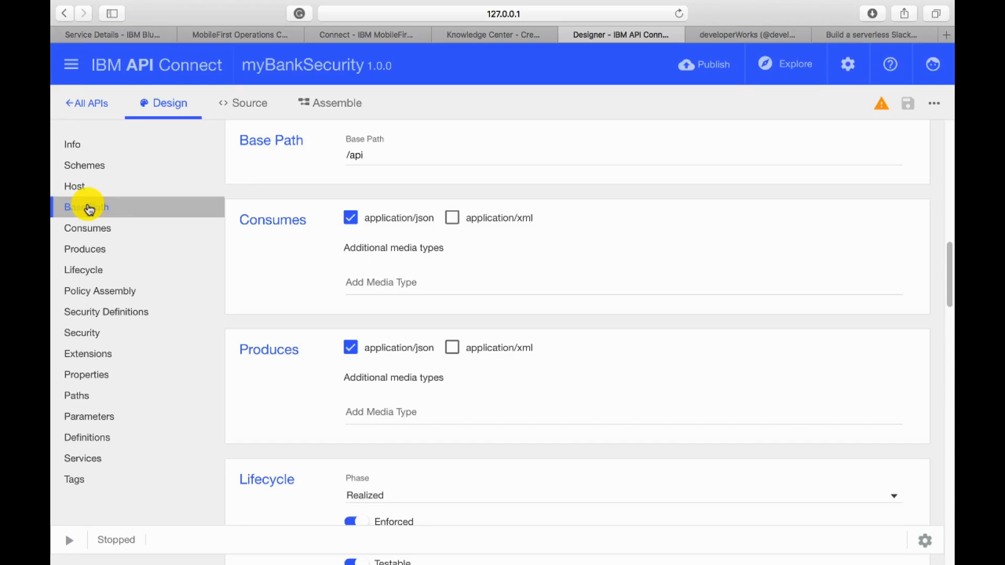
left_click(386, 155)
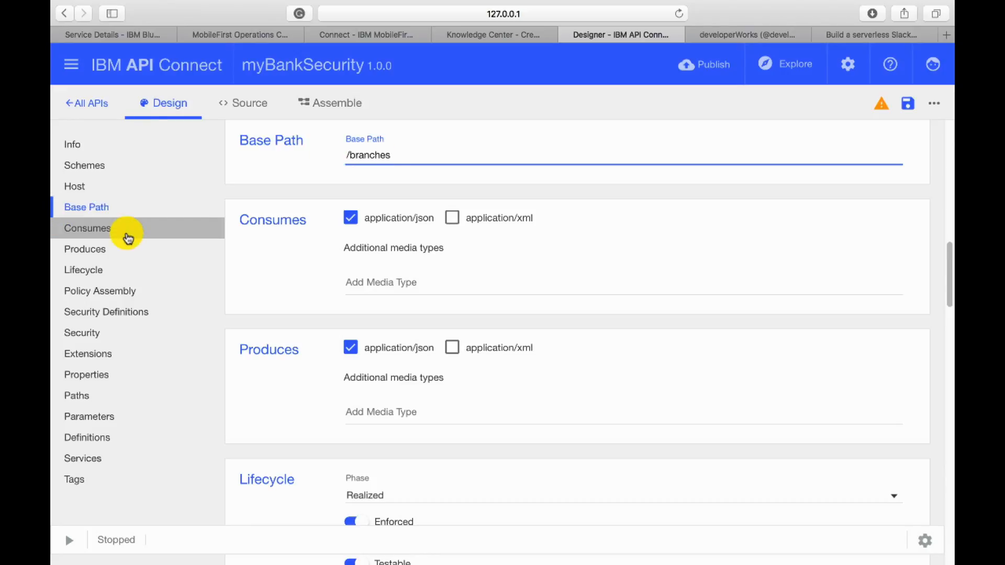
- Add a path named /details to the API and save the API
left_click(97, 400)
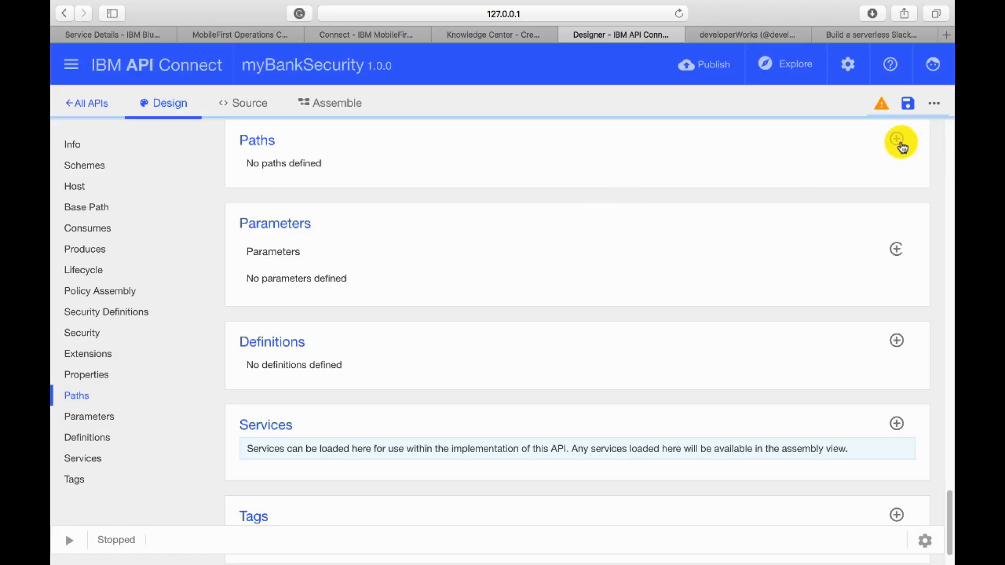
left_click(903, 148)
left_click(296, 212)
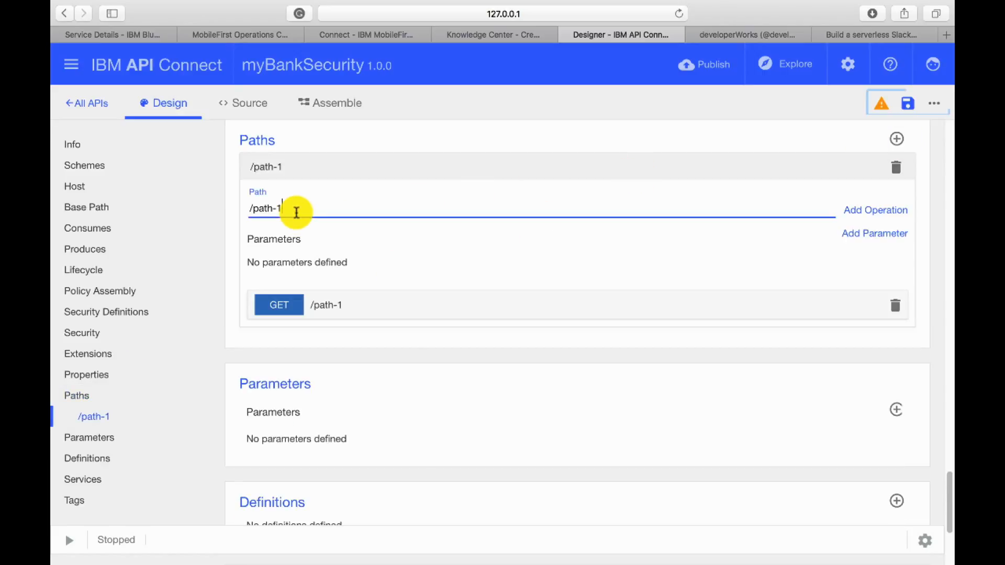
key("BackSpace")
key("BackSpace")
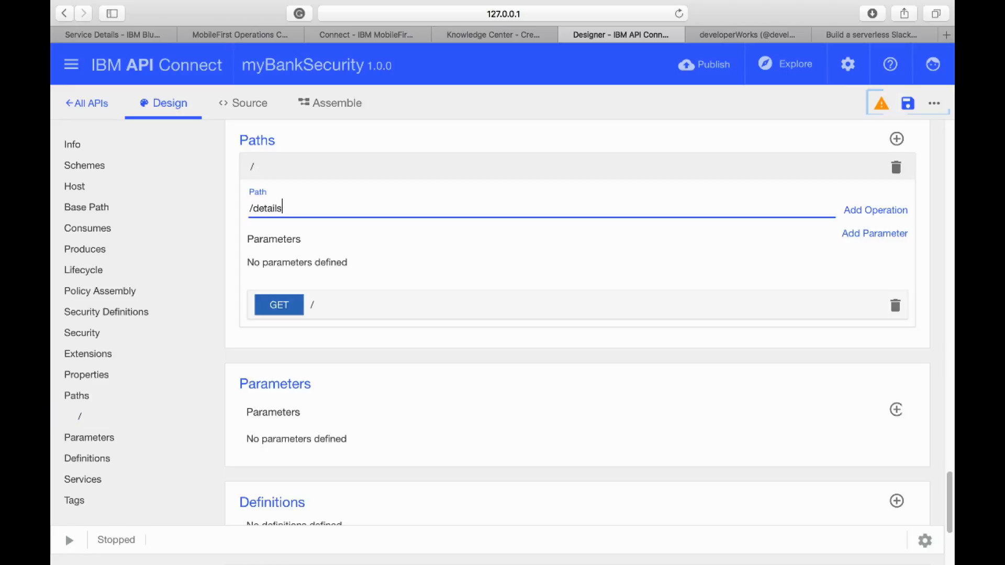
type("details")
left_click(586, 261)
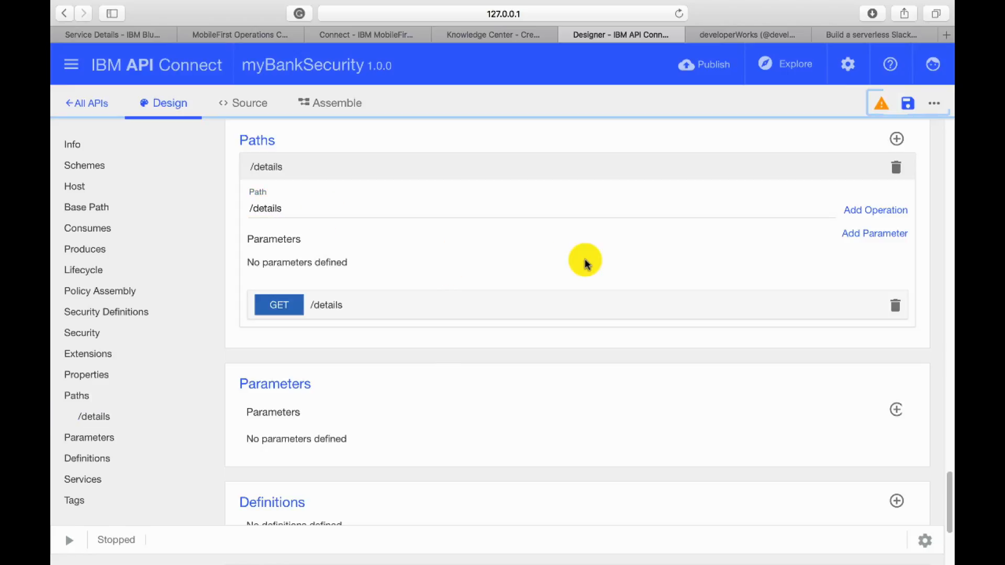
left_click(908, 104)
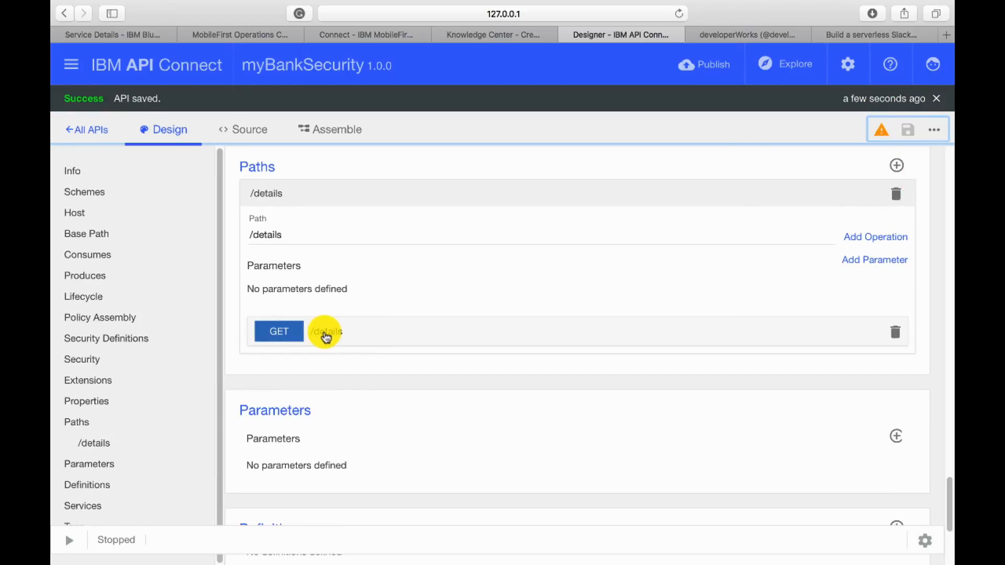
- Expand the GET operation of the /details path and look through its settings
left_click(326, 335)
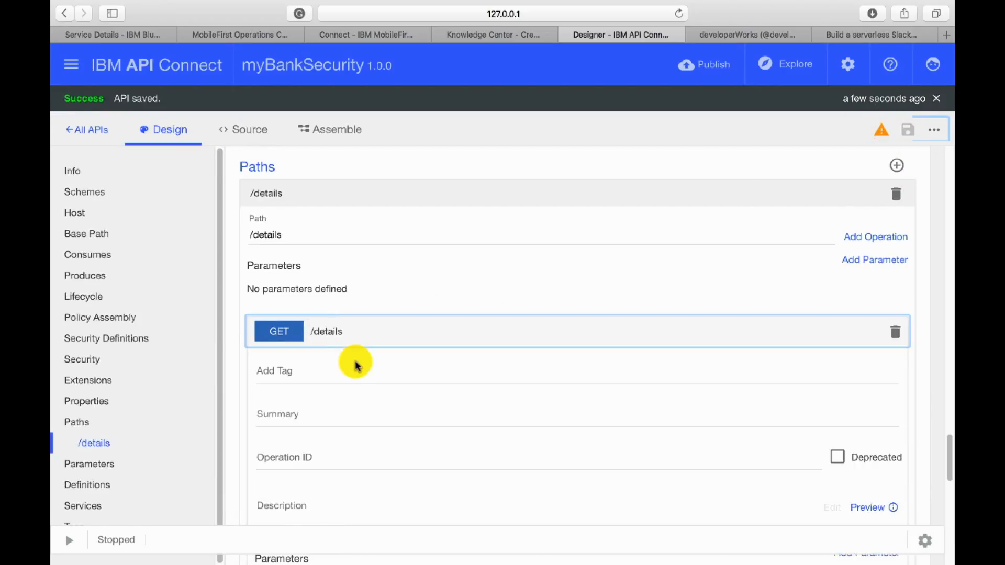
scroll(355, 361, "down", 5)
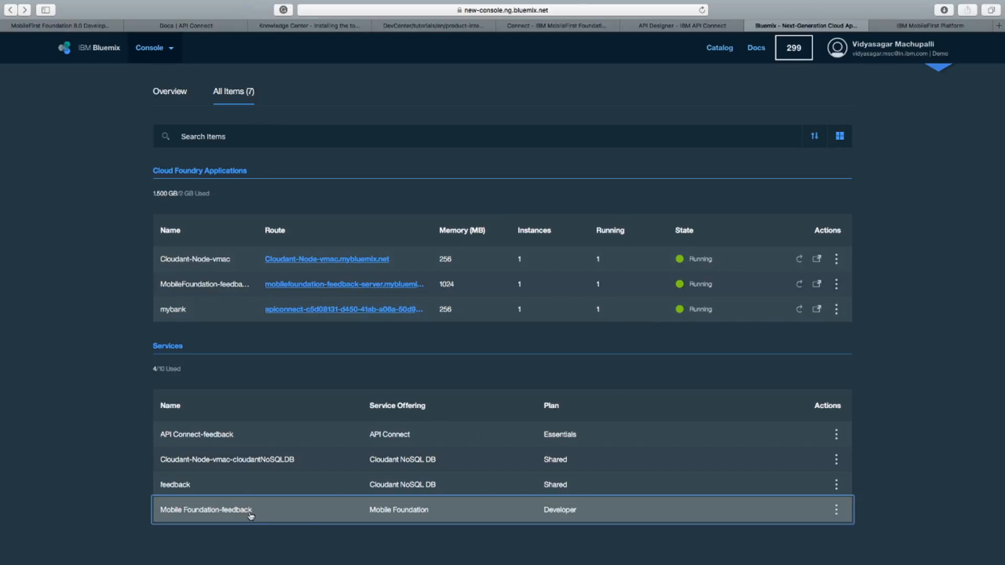
- In the Bluemix console, open the Mobile Foundation-feedback service, reveal the admin password and select it for copying
left_click(400, 512)
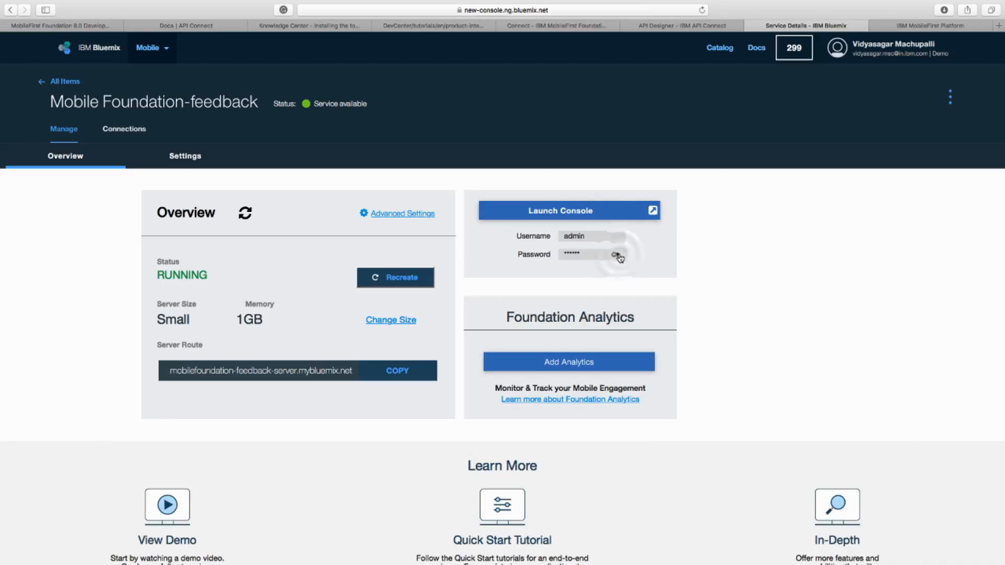
left_click(618, 256)
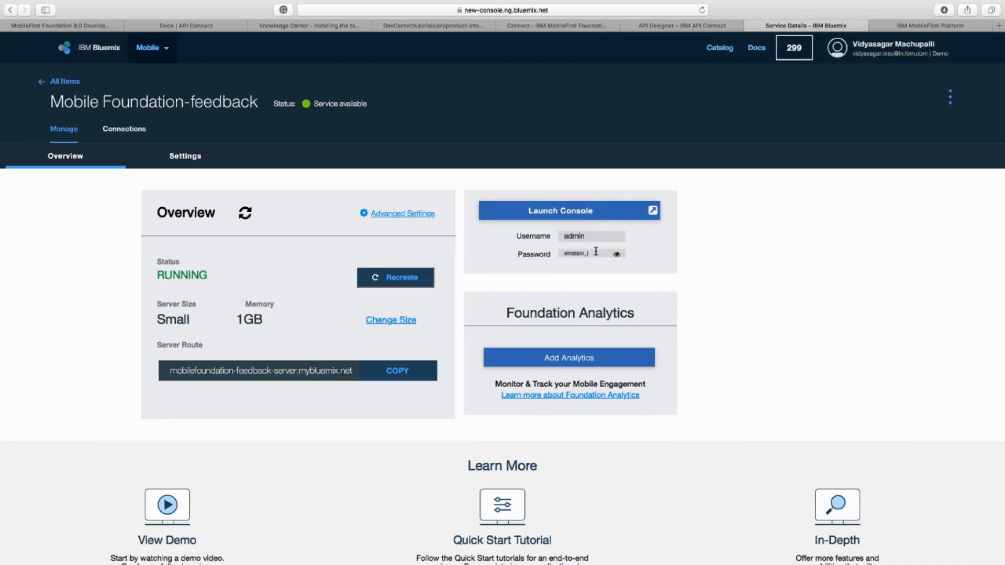
left_click_drag(594, 252, 560, 252)
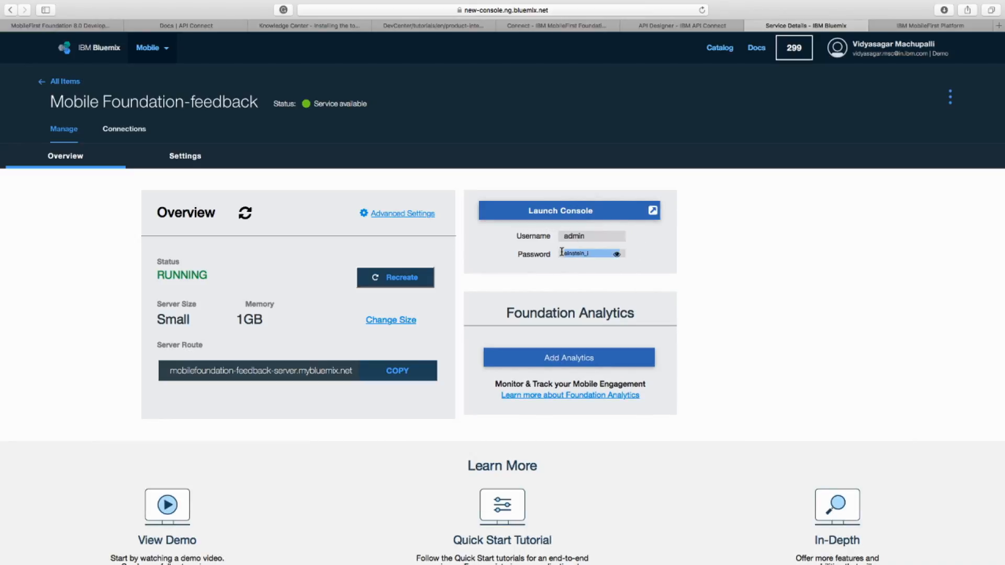
- Launch the MobileFirst Operations Console and log in as admin, pasting the account password
left_click(590, 207)
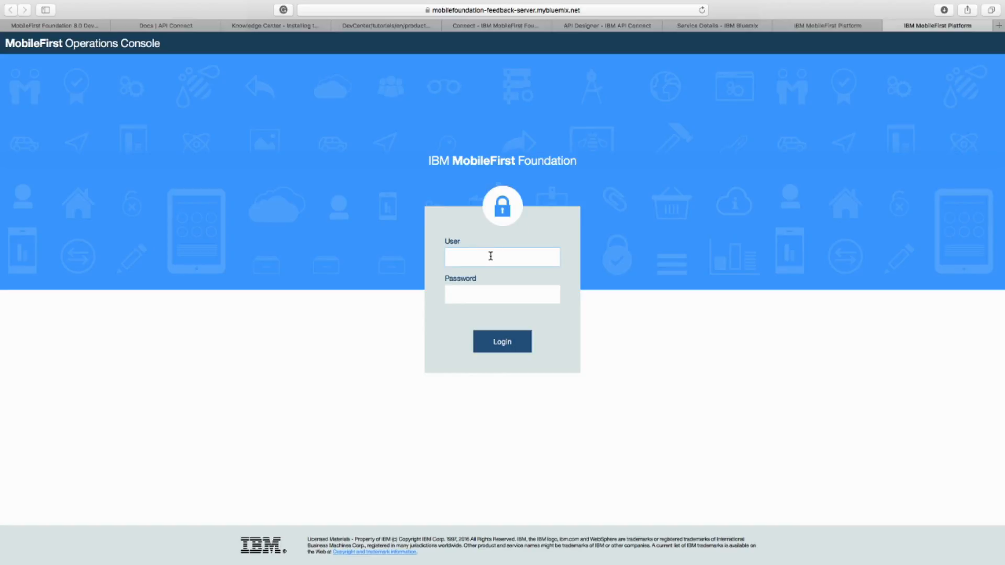
key("Tab")
key("super+v")
left_click(500, 341)
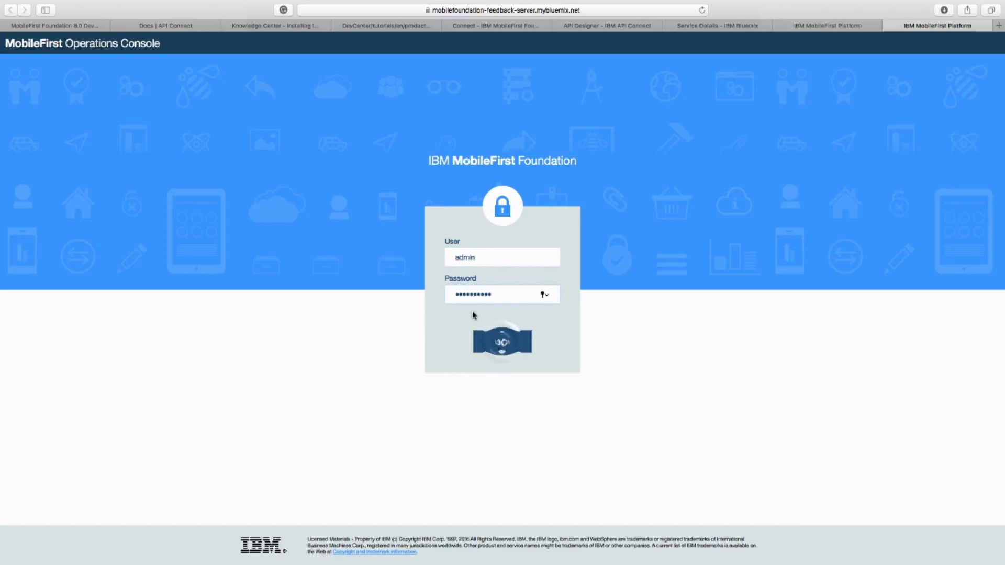
left_click(550, 85)
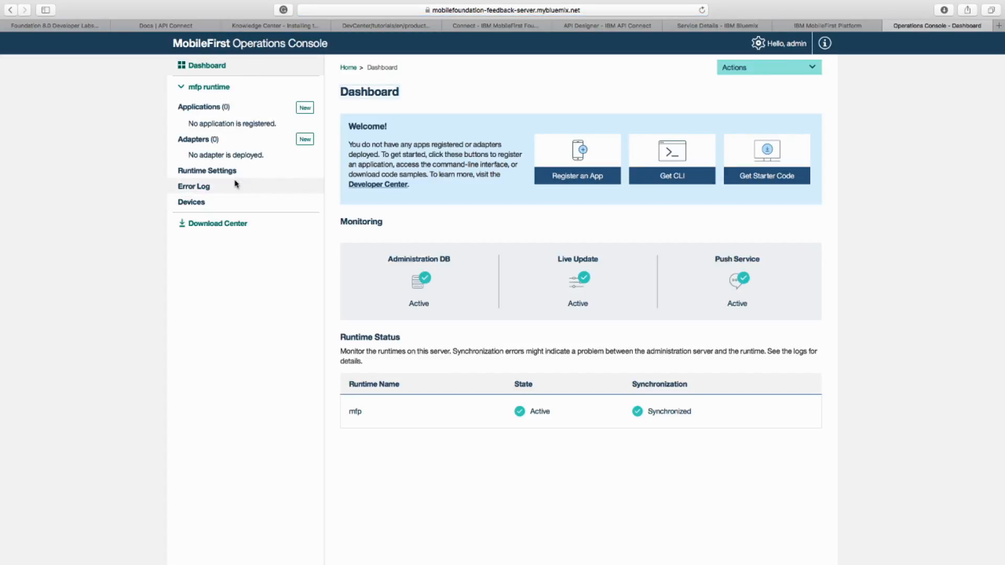
- In the mfp runtime settings, start a new confidential client with display name API Connect and ID APIC
left_click(221, 171)
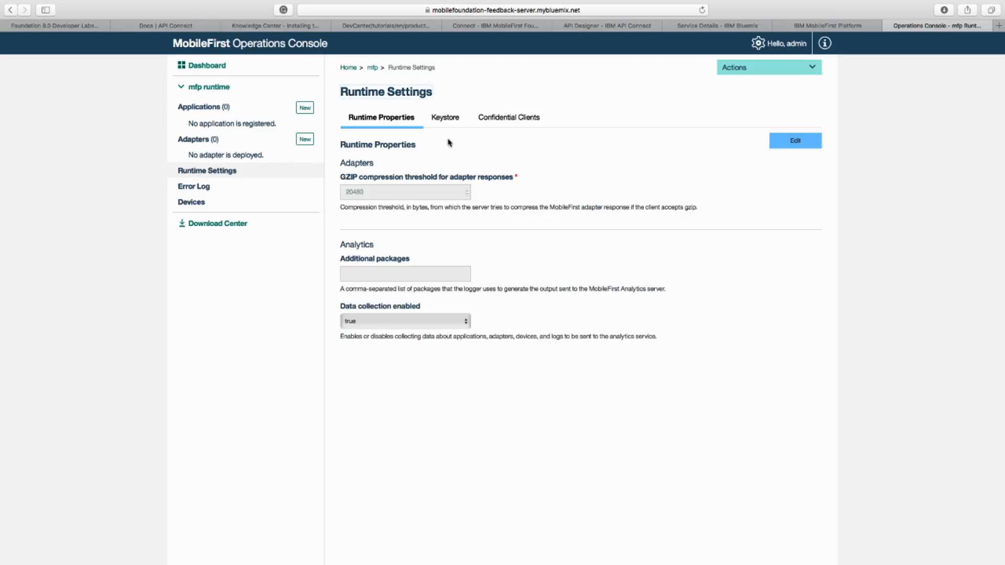
left_click(501, 122)
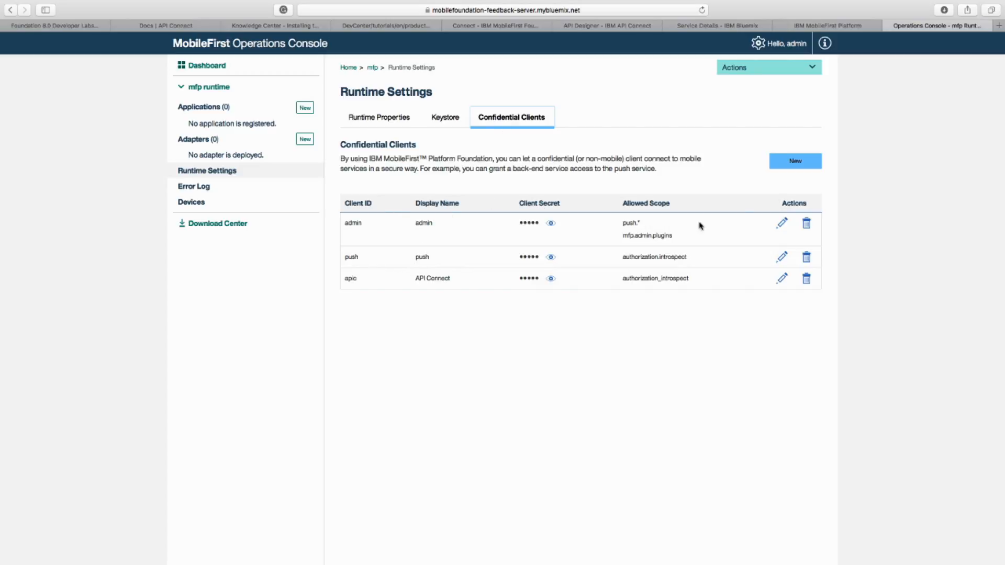
left_click(804, 163)
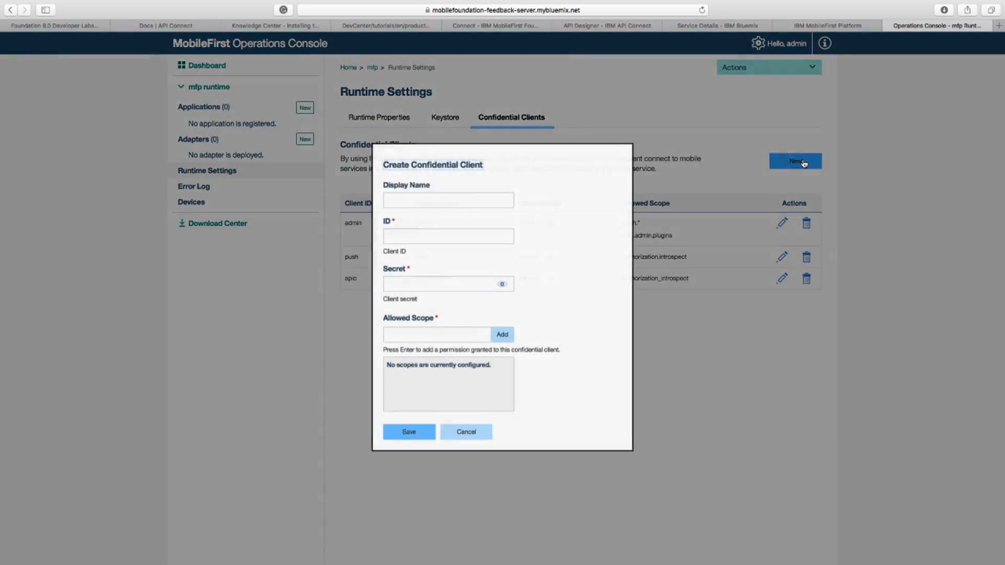
left_click(461, 200)
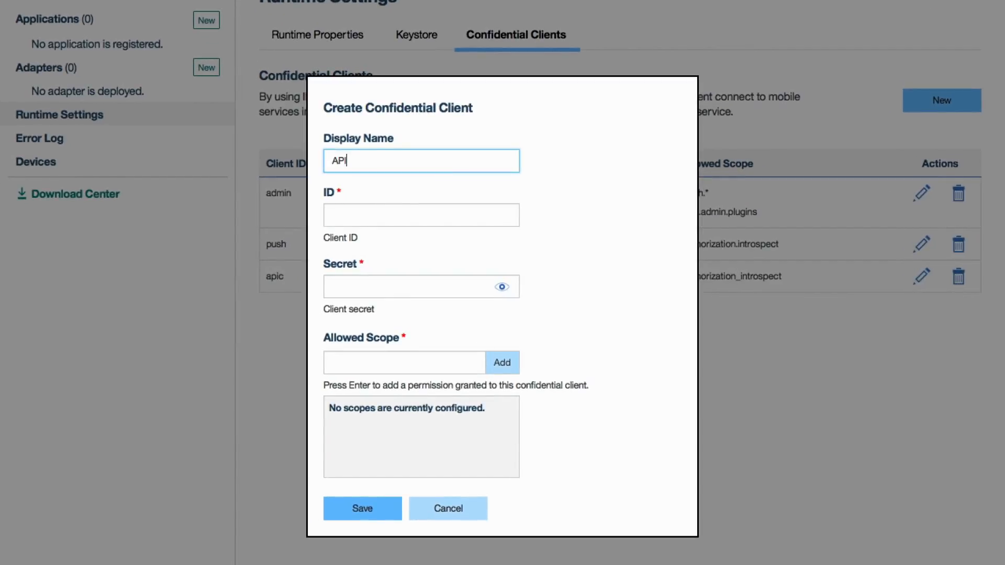
type("API Connect")
left_click(460, 211)
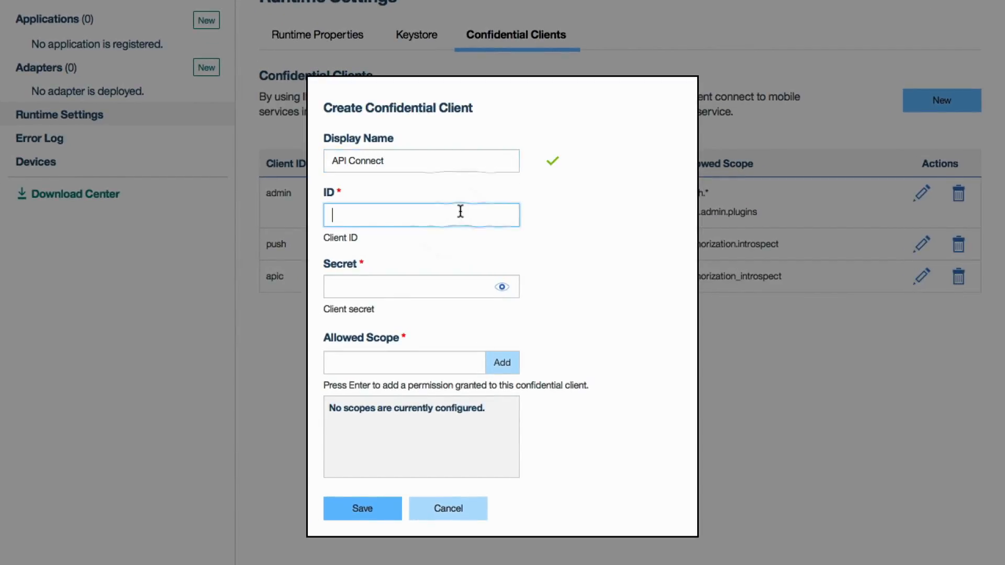
type("APIC")
left_click(561, 239)
- Enter the client secret, add authorization.introspect as an allowed scope and save the confidential client
left_click(454, 284)
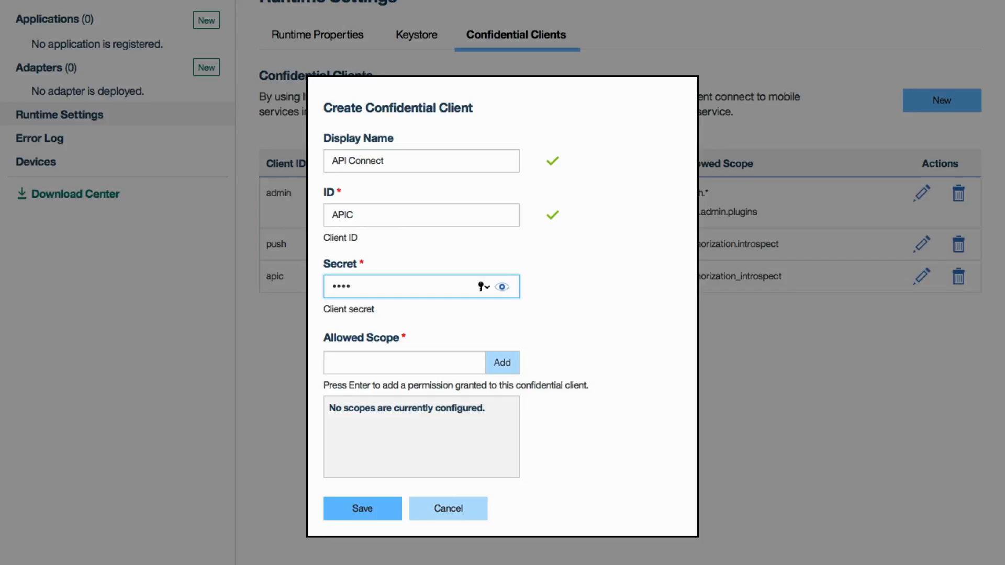
left_click(424, 369)
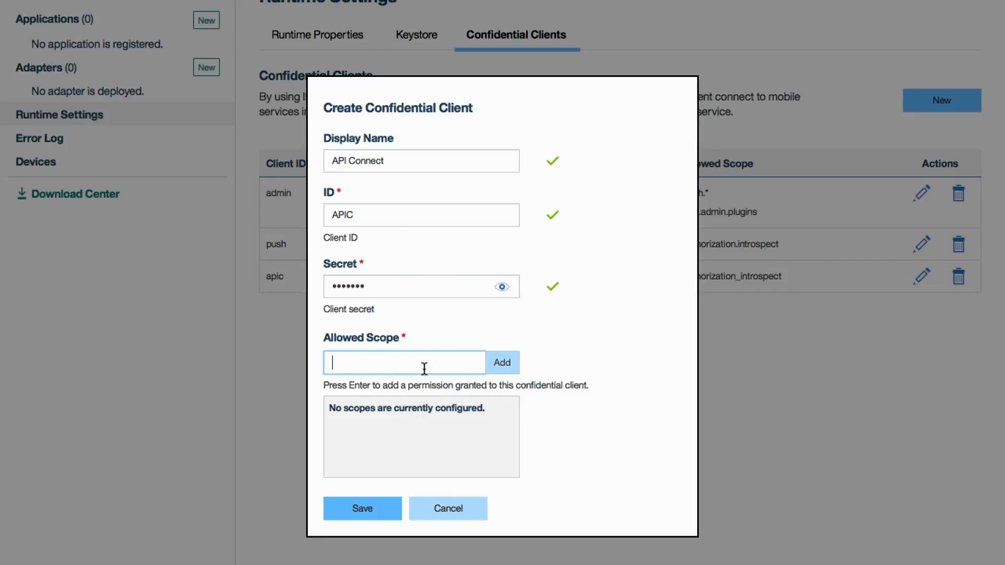
type("authorization.introspect")
left_click(505, 367)
left_click(370, 507)
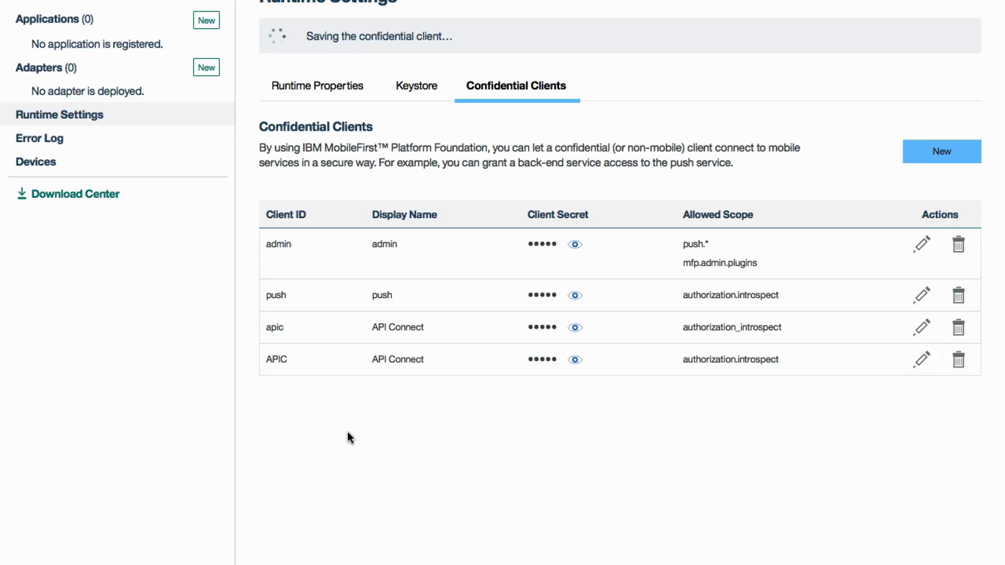
left_click_drag(267, 360, 445, 362)
left_click(433, 379)
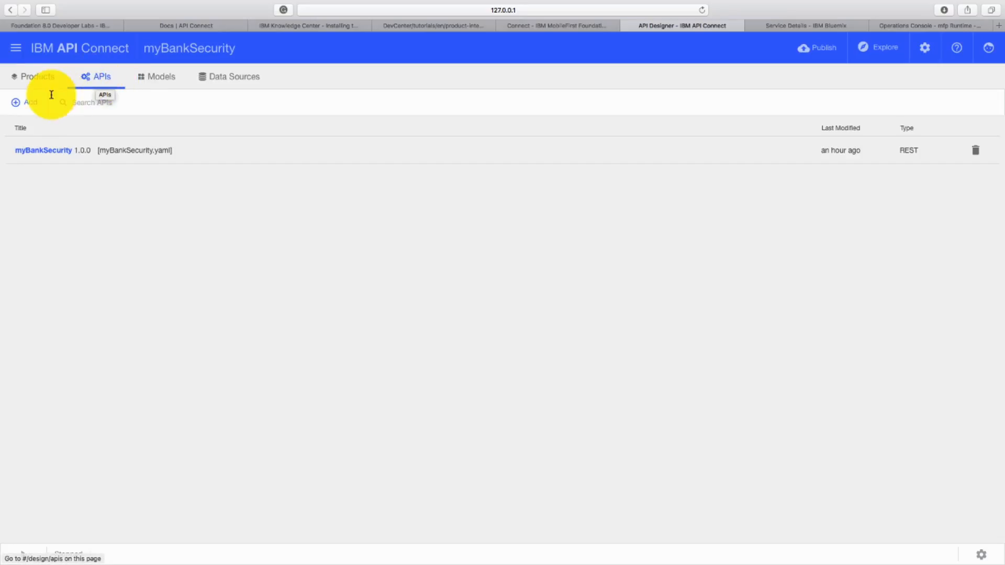
- In API Designer, import the OpenAPI (Swagger 2.0) file mobilefirst-ouath-provider_1.0.0.yaml from Downloads as an API
left_click(34, 105)
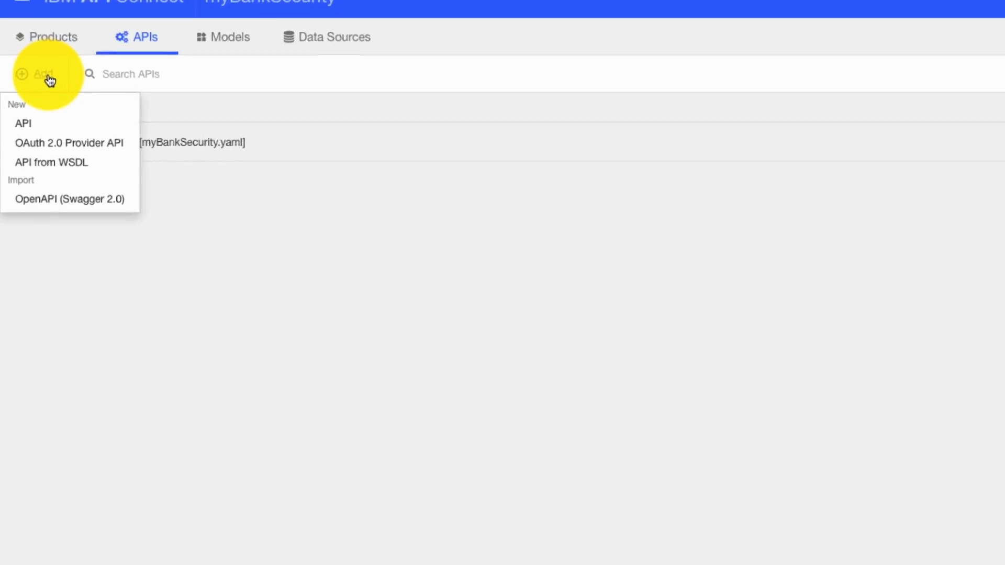
left_click(116, 208)
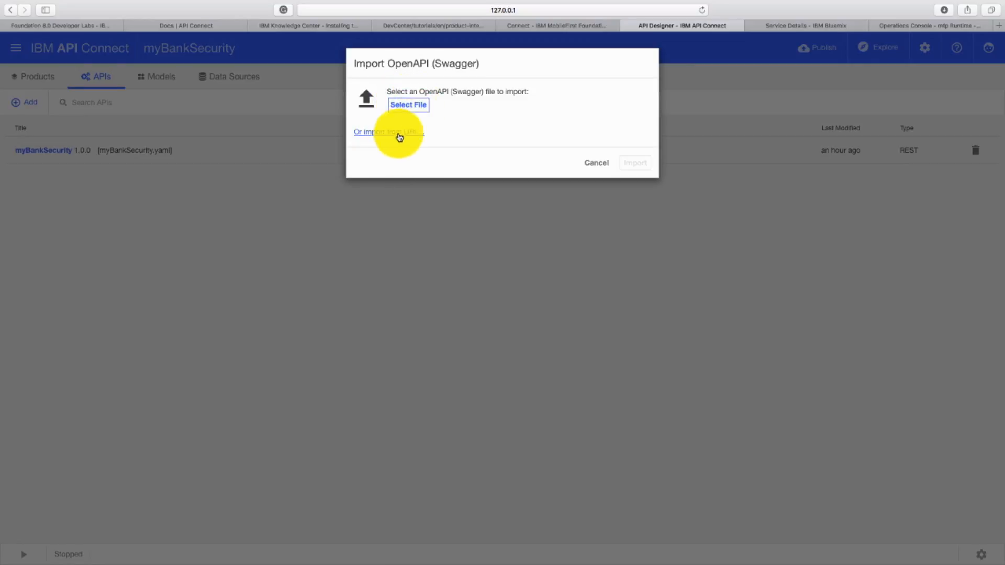
left_click(421, 108)
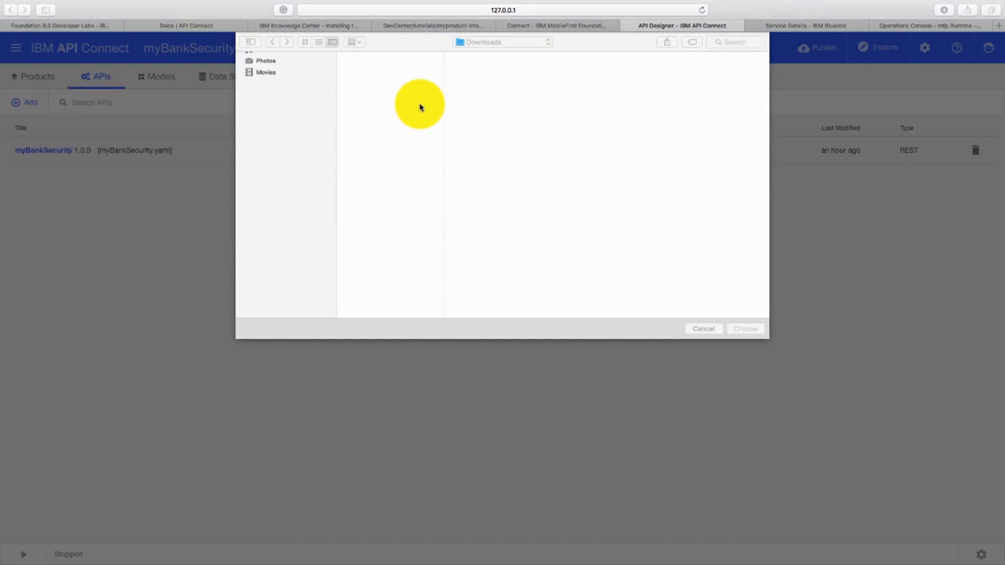
left_click(399, 70)
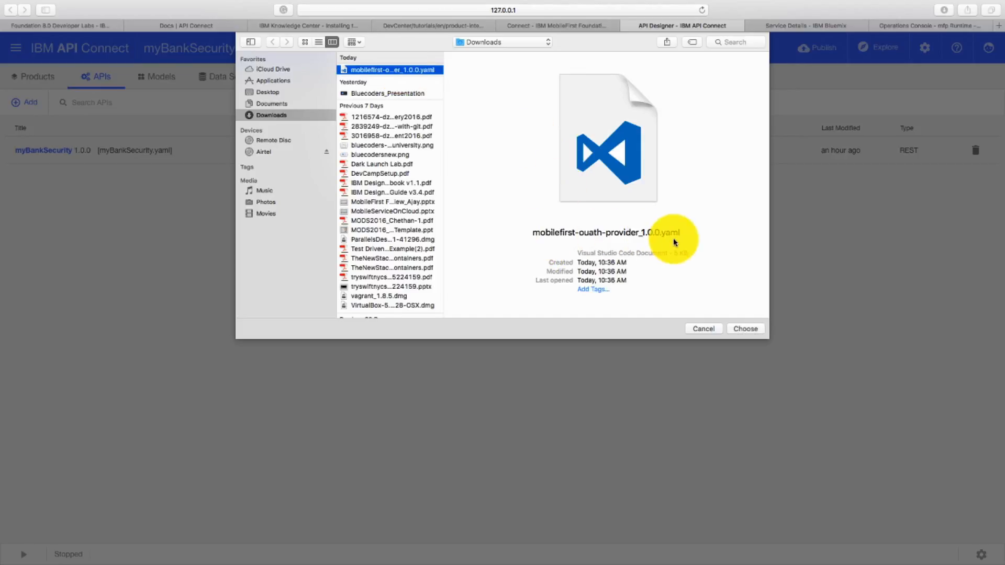
left_click(738, 330)
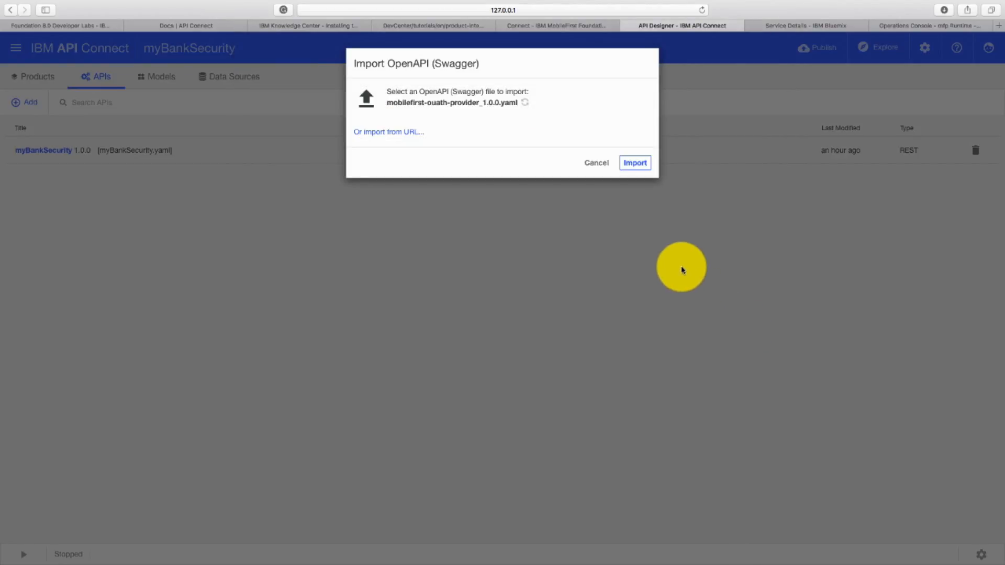
left_click(636, 163)
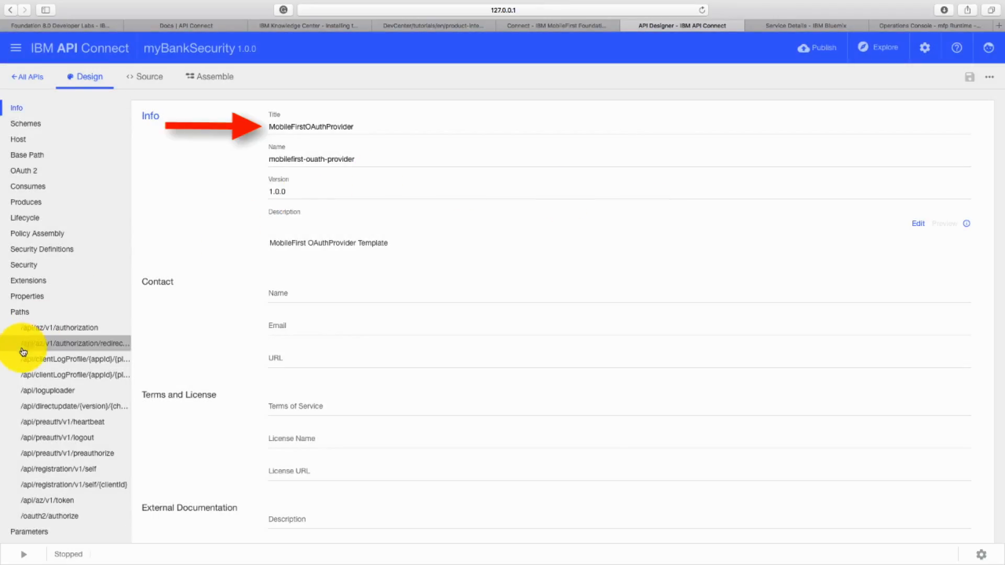
- Open the imported API's assembly and display the settings of the MobileFirst Configuration policy
scroll(24, 362, "down", 2)
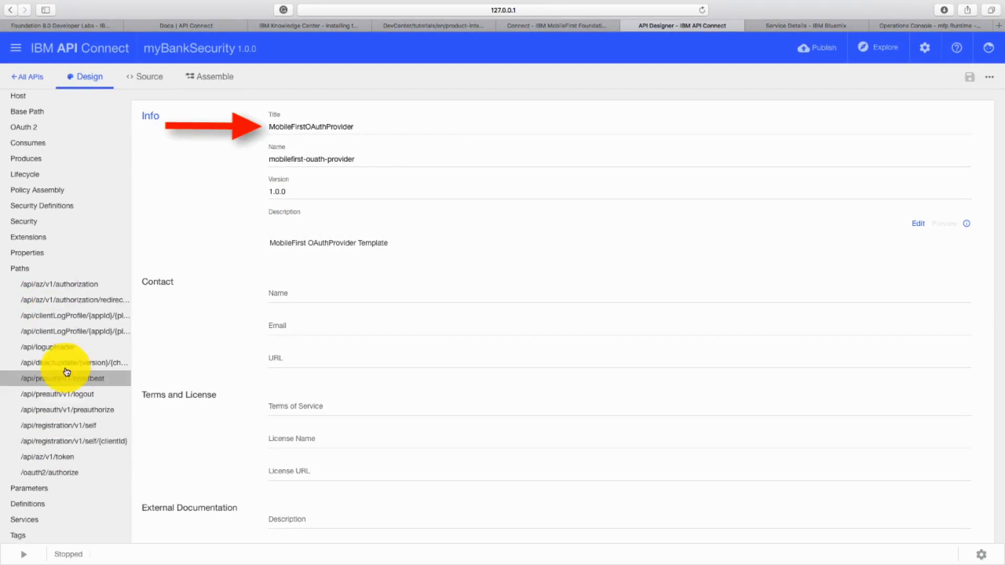
scroll(79, 298, "up", 2)
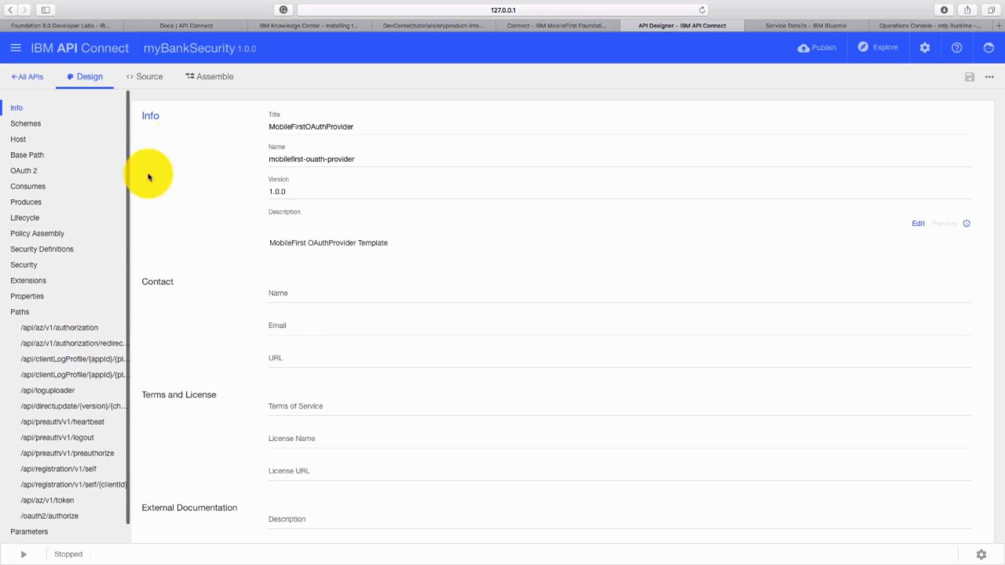
left_click(222, 81)
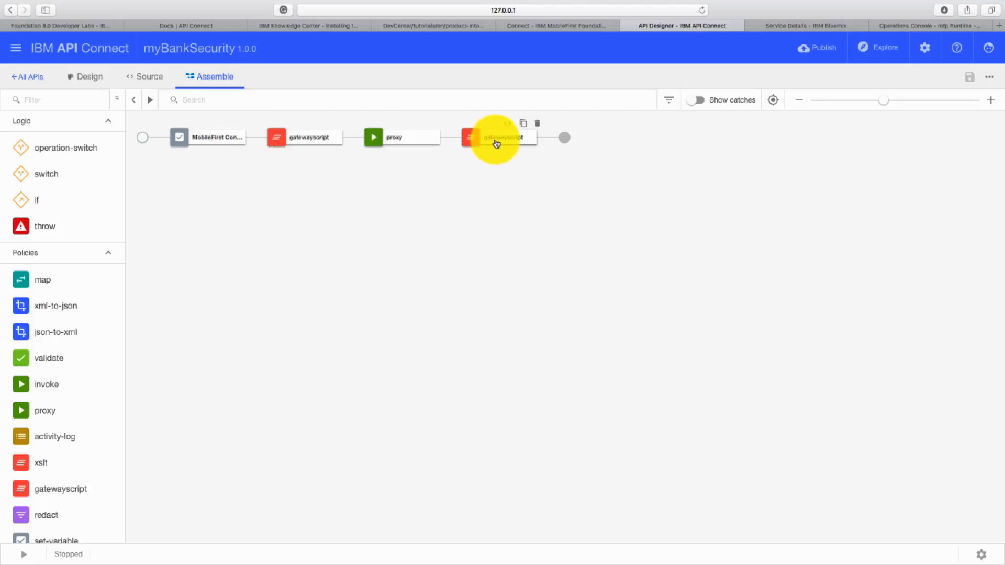
left_click(228, 141)
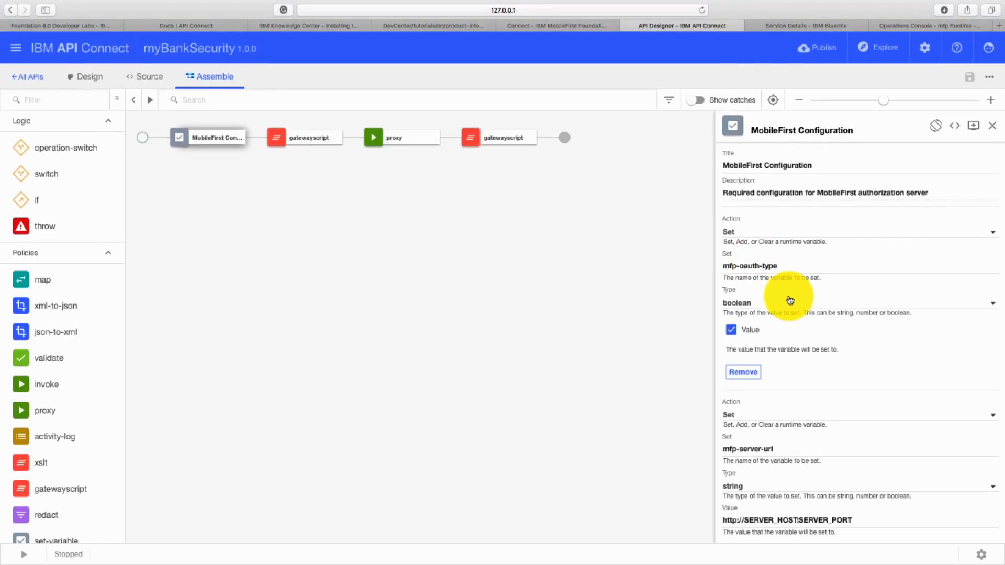
scroll(790, 300, "down", 5)
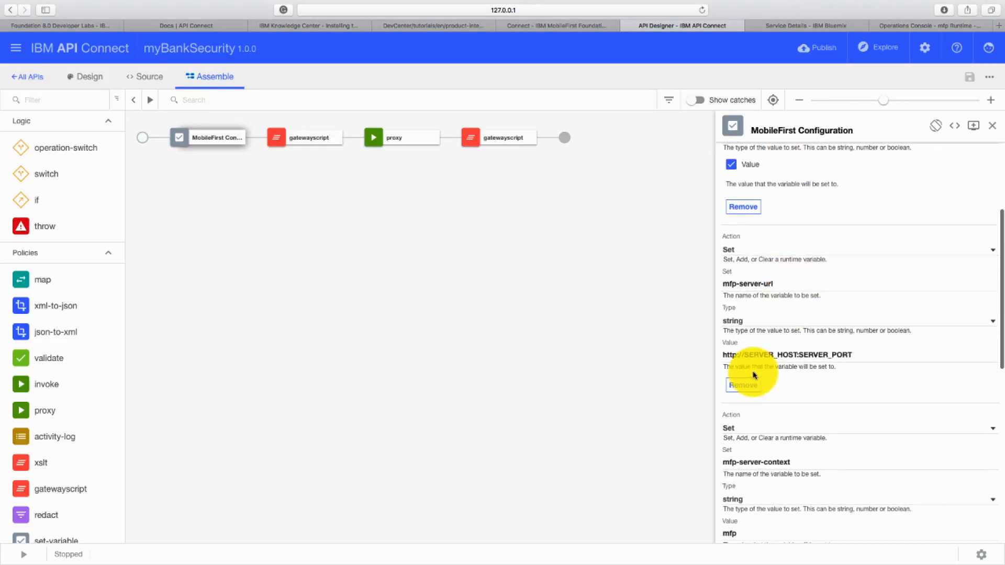
- Replace SERVER_HOST in the mfp-server-url value with the server route mobilefoundation-feedback-server.mybluemix.net copied from the Bluemix service page
left_click_drag(745, 355, 795, 354)
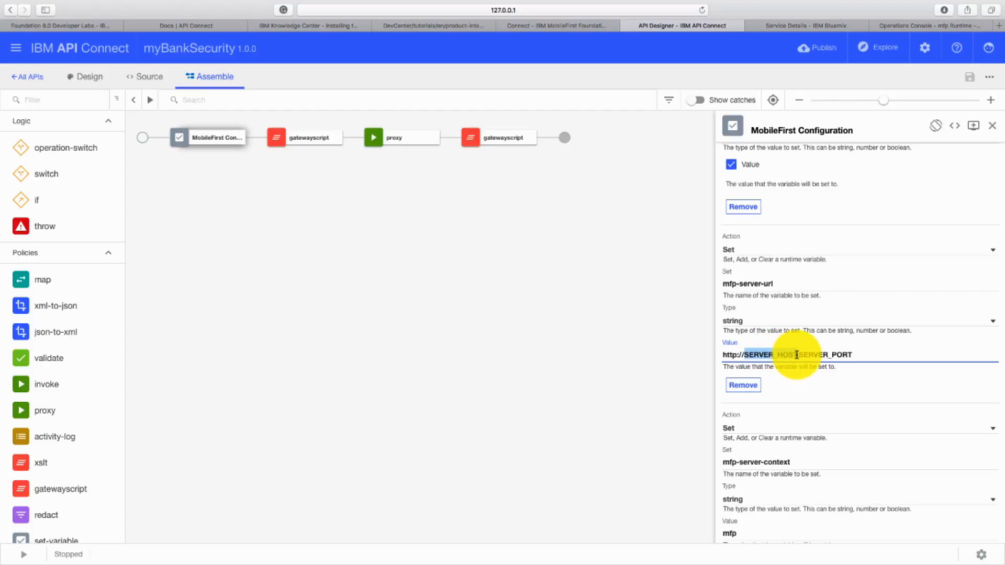
key("BackSpace")
left_click(785, 26)
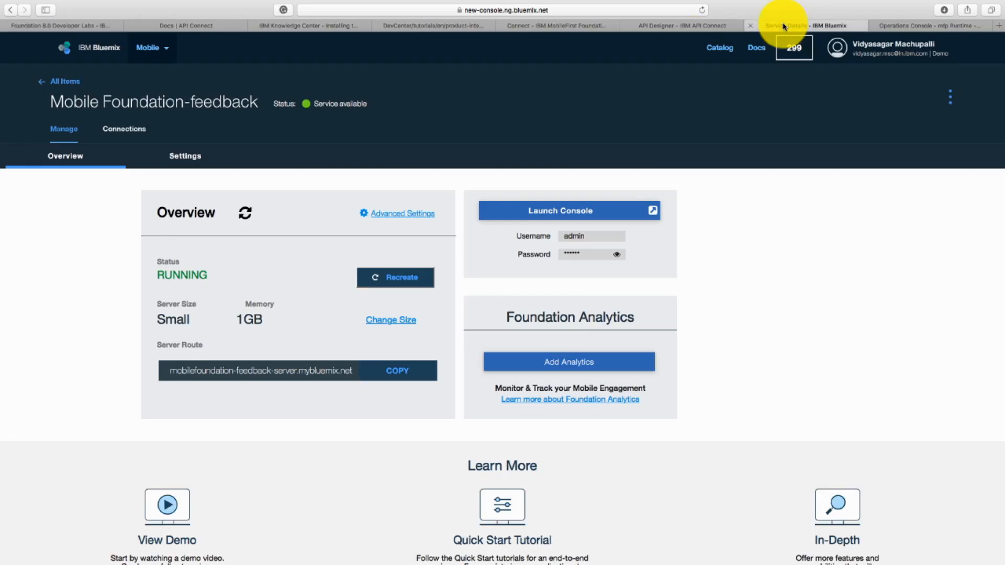
left_click_drag(162, 370, 341, 378)
key("super+c")
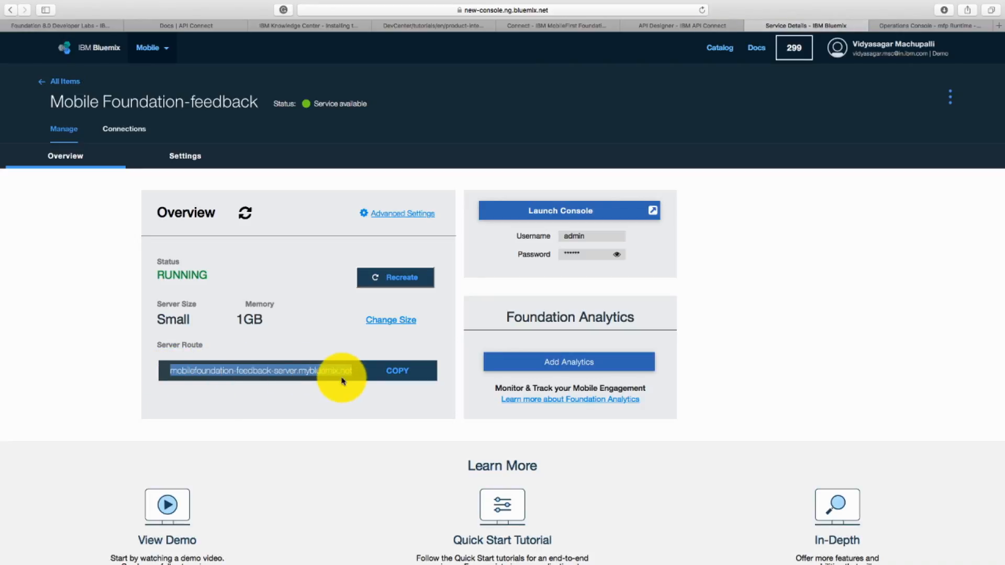
left_click(726, 31)
key("super+v")
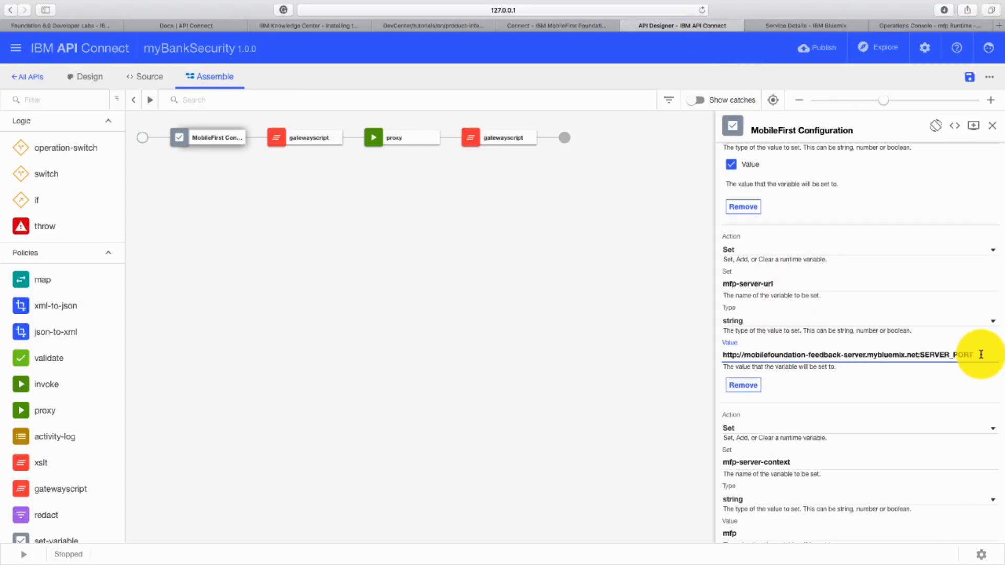
- Replace the SERVER_PORT placeholder in the mfp-server-url value with 9080
key("BackSpace")
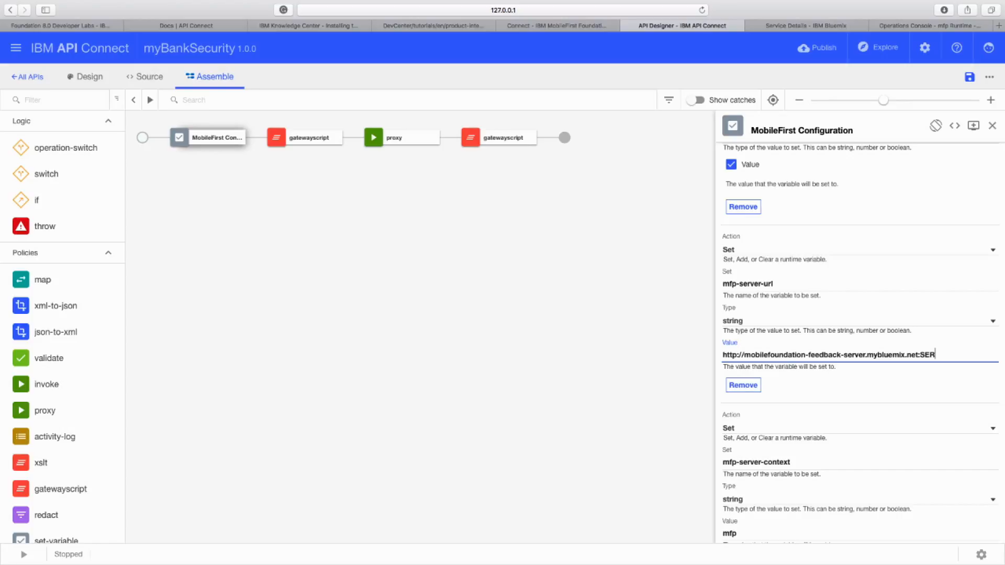
type("9080")
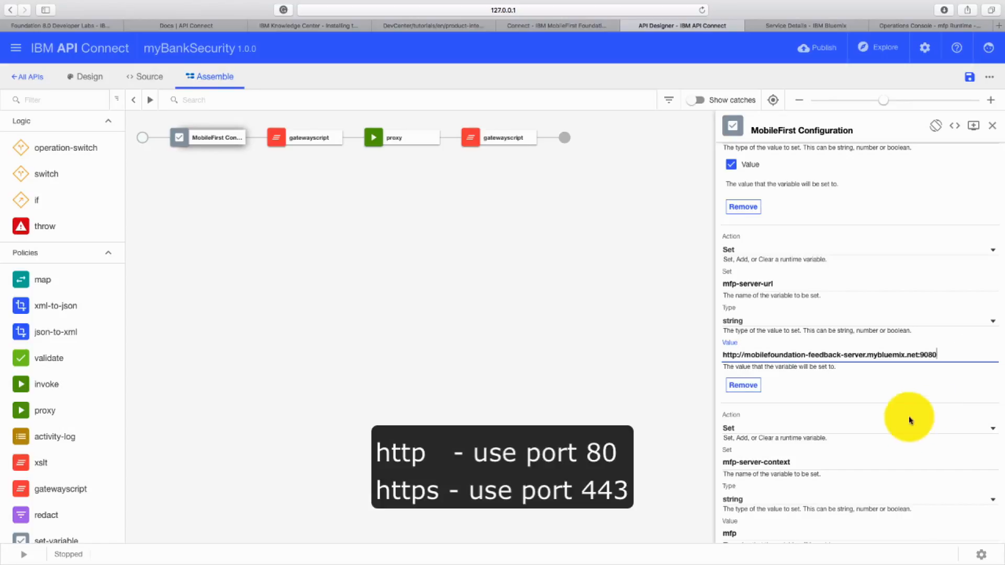
left_click(913, 399)
- Set the value of the mfp-client-id variable to APIC
scroll(904, 397, "down", 3)
double_click(732, 375)
left_click(790, 371)
scroll(791, 371, "down", 3)
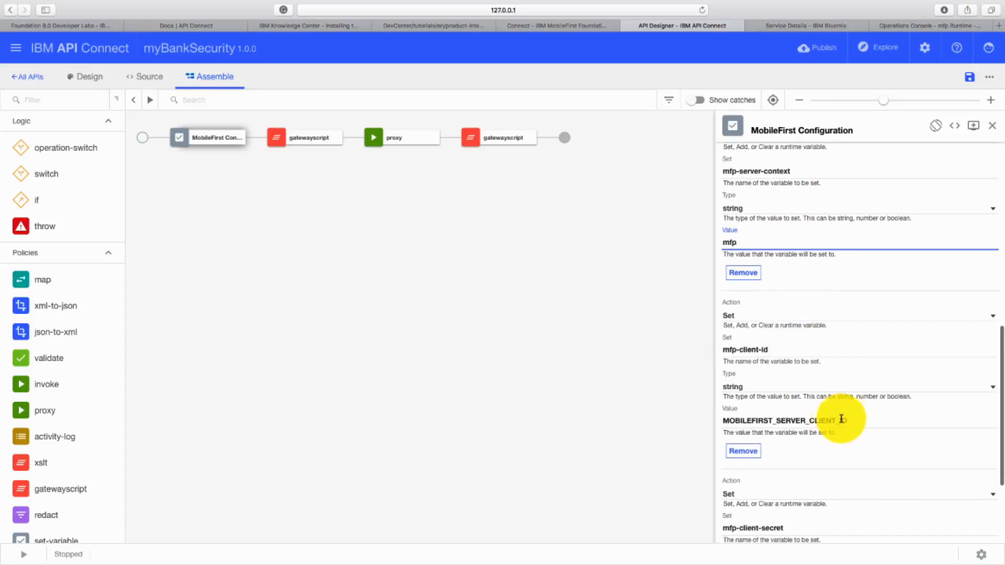
left_click_drag(848, 420, 719, 417)
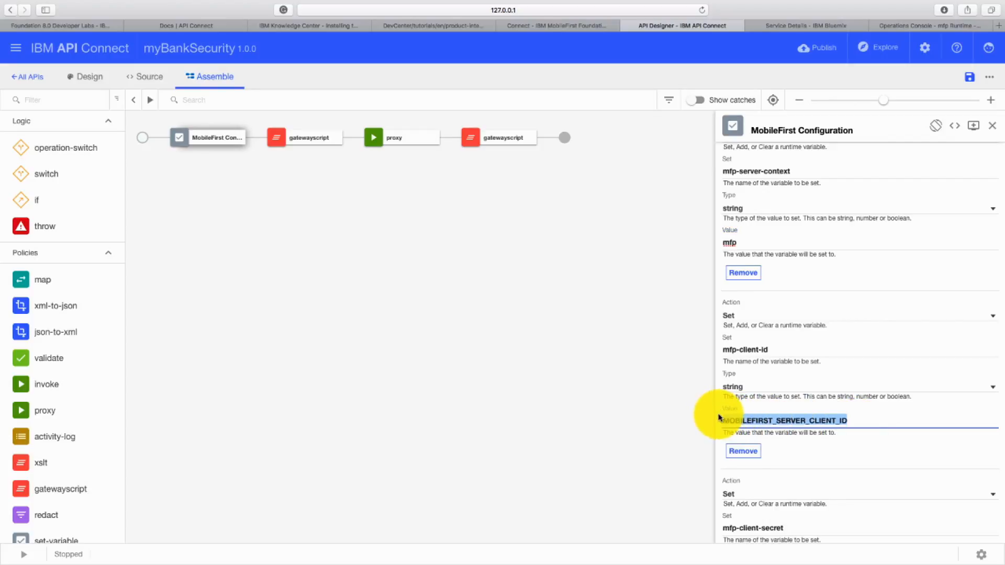
key("BackSpace")
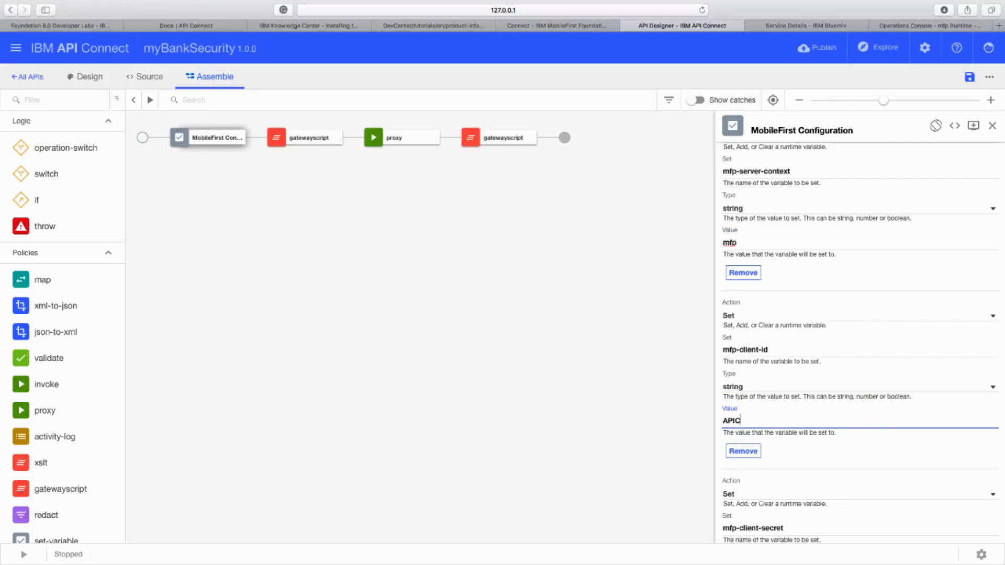
- Enter the client secret as the value of the mfp-client-secret variable and save the API
scroll(815, 413, "down", 3)
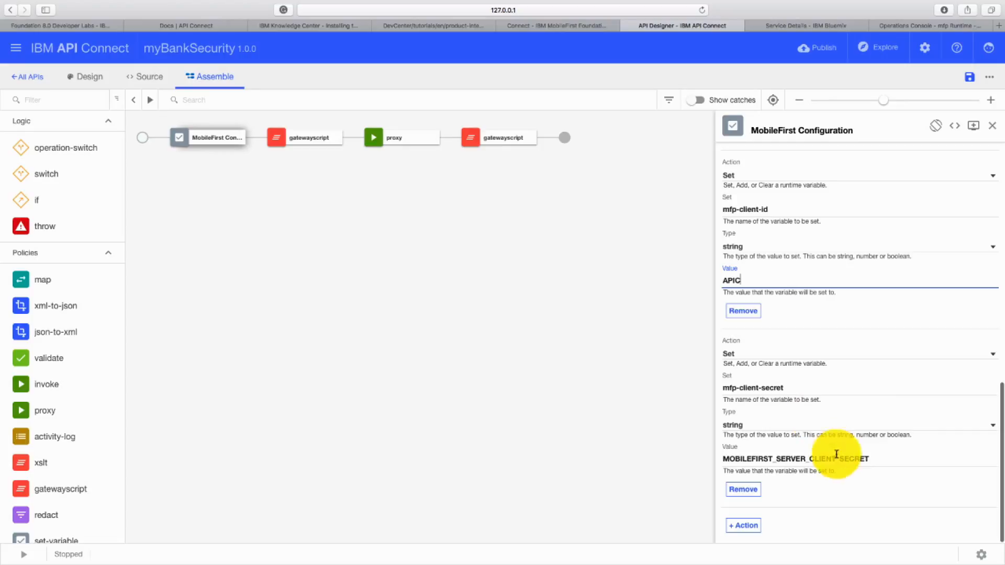
left_click_drag(869, 459, 717, 451)
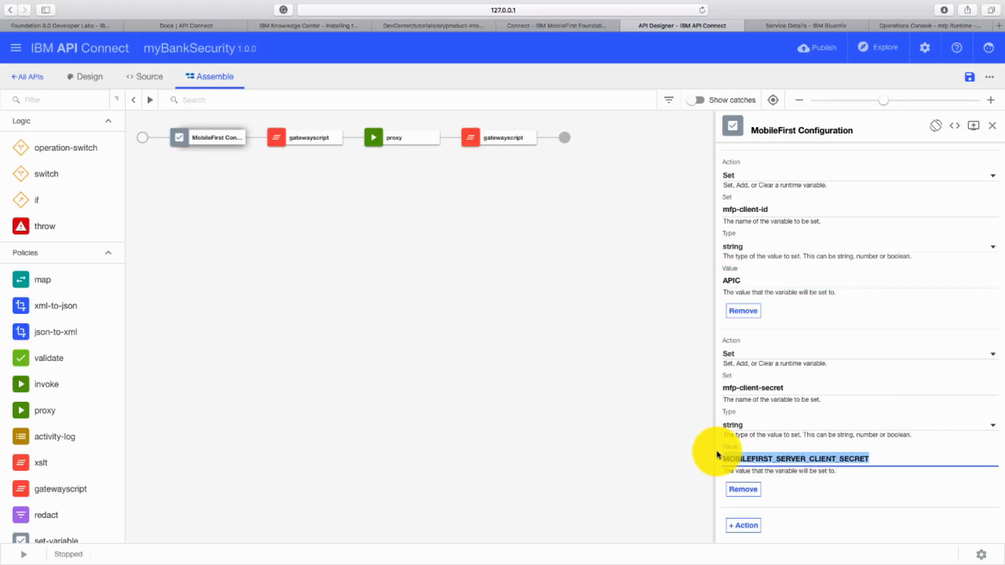
key("BackSpace")
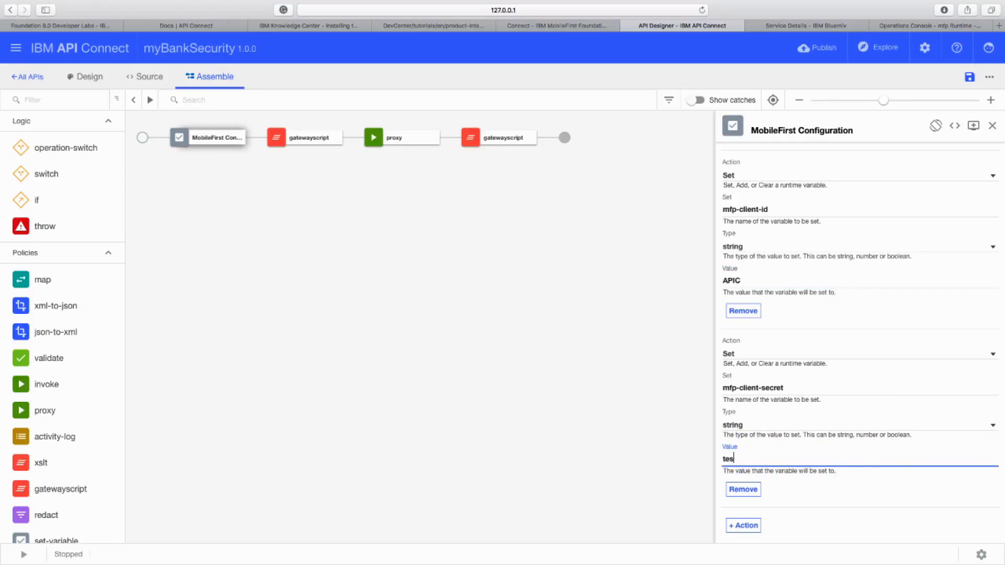
type("test123")
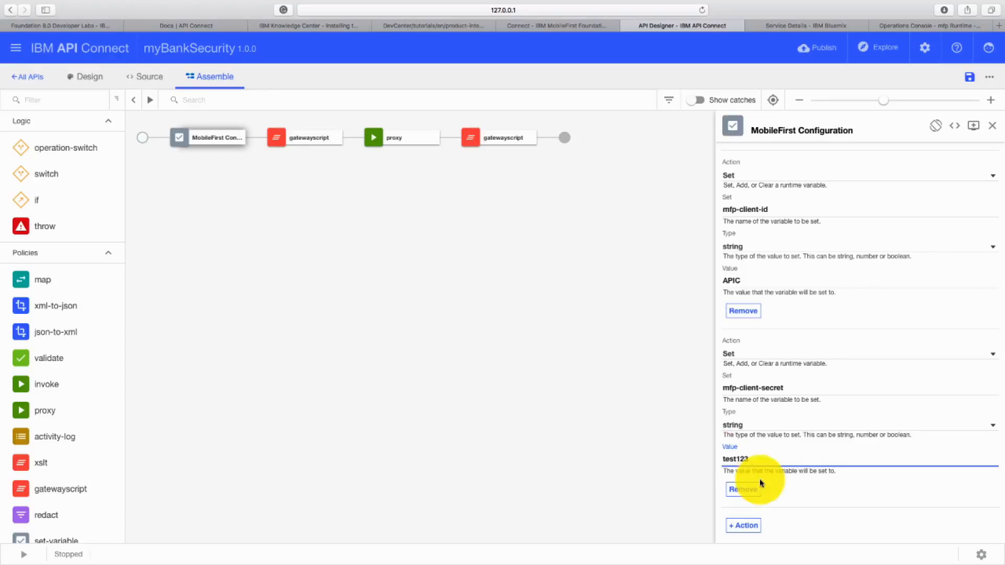
left_click(803, 497)
scroll(906, 240, "up", 10)
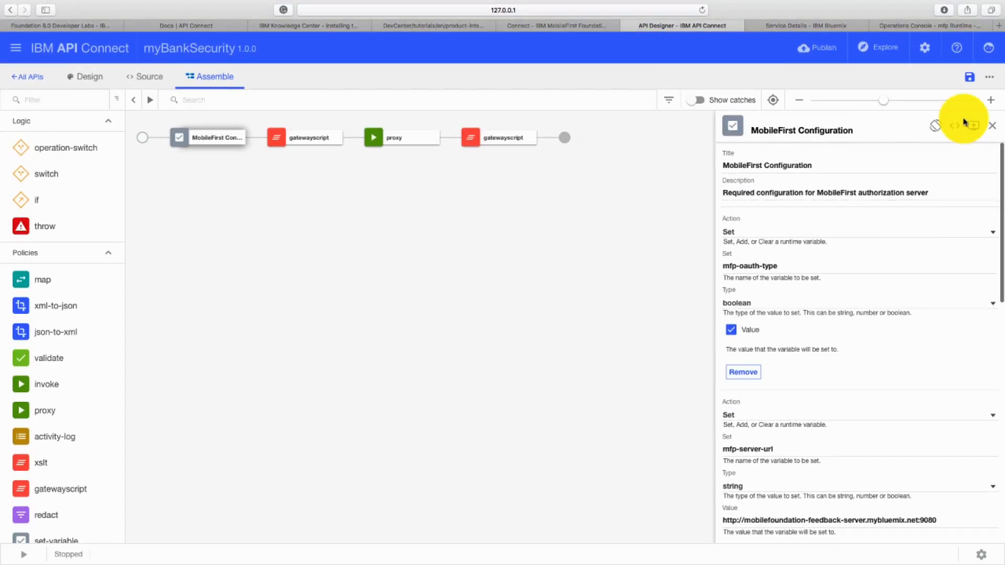
- Save the API, switch to the Bluemix console and open the dashboard of the API Connect-feedback service
left_click(969, 77)
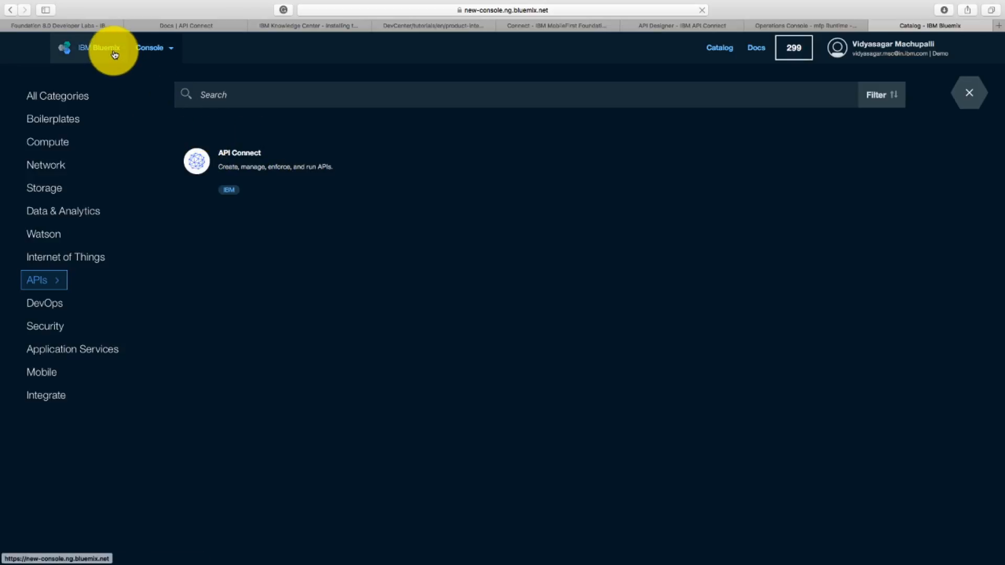
left_click(150, 60)
left_click(72, 175)
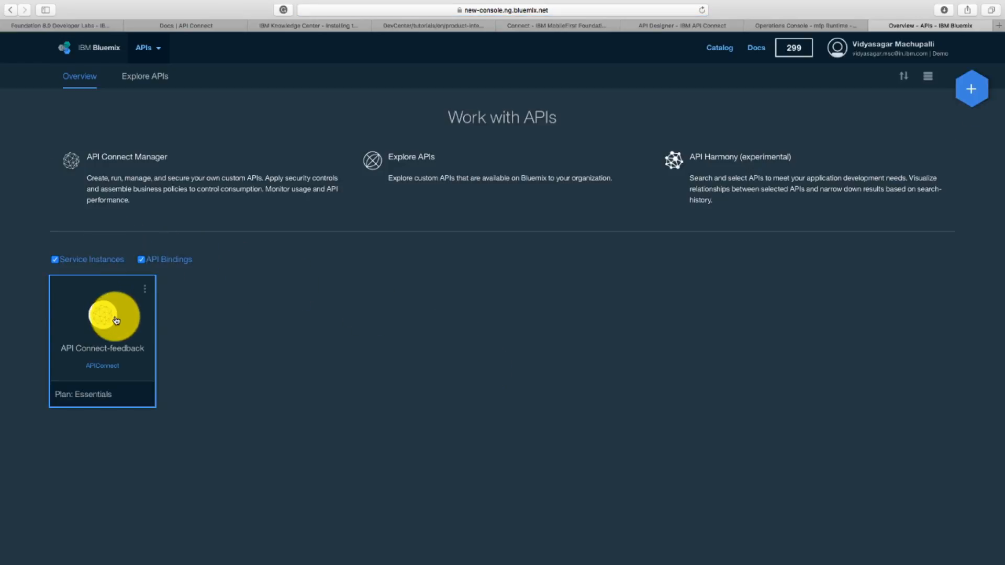
left_click(116, 322)
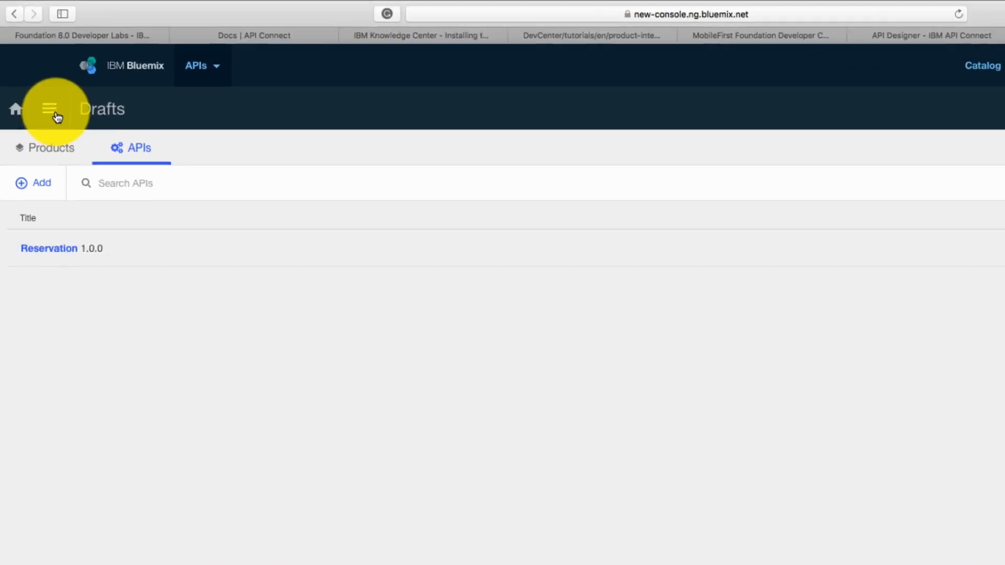
left_click(57, 117)
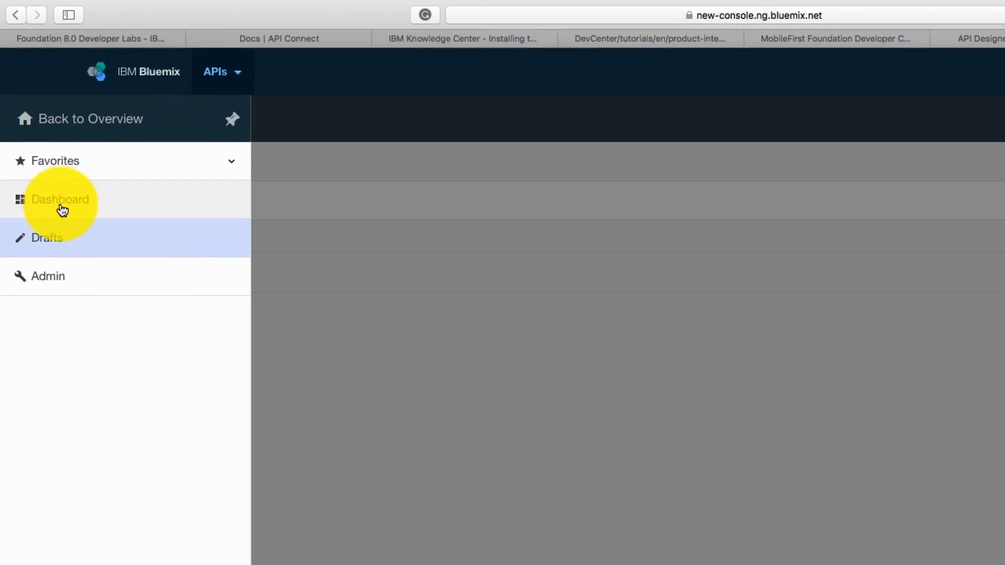
left_click(55, 190)
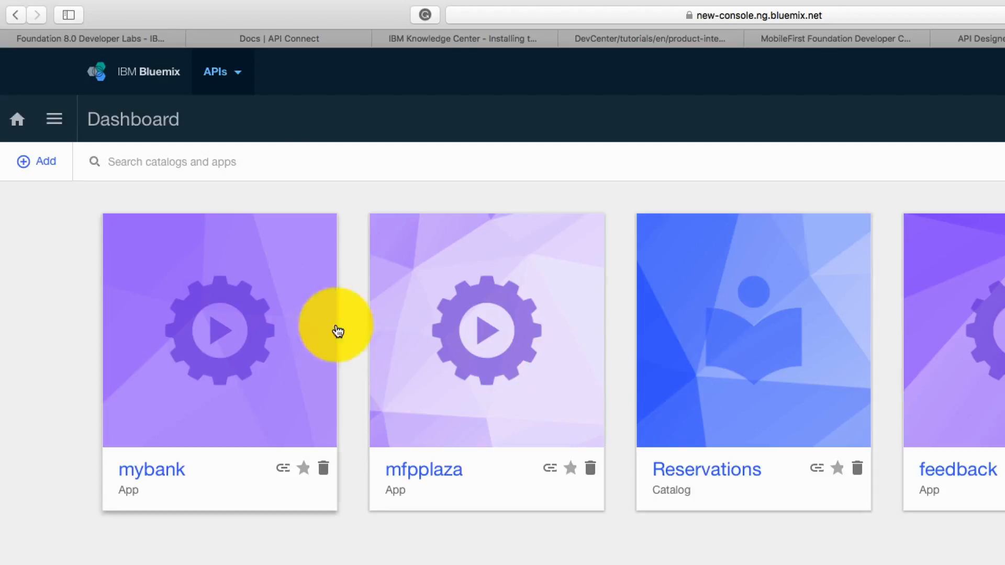
- Add a new catalog with the display name myBankCatalog to the dashboard
left_click(48, 165)
left_click(49, 201)
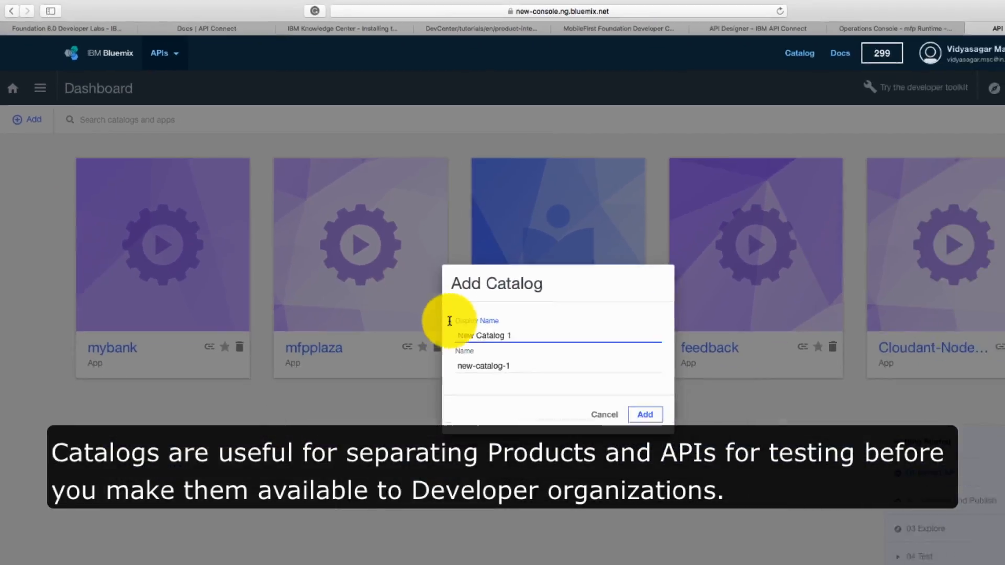
key("BackSpace")
key("BackSpace")
key("BackSpace")
key("BackSpace")
key("BackSpace")
key("BackSpace")
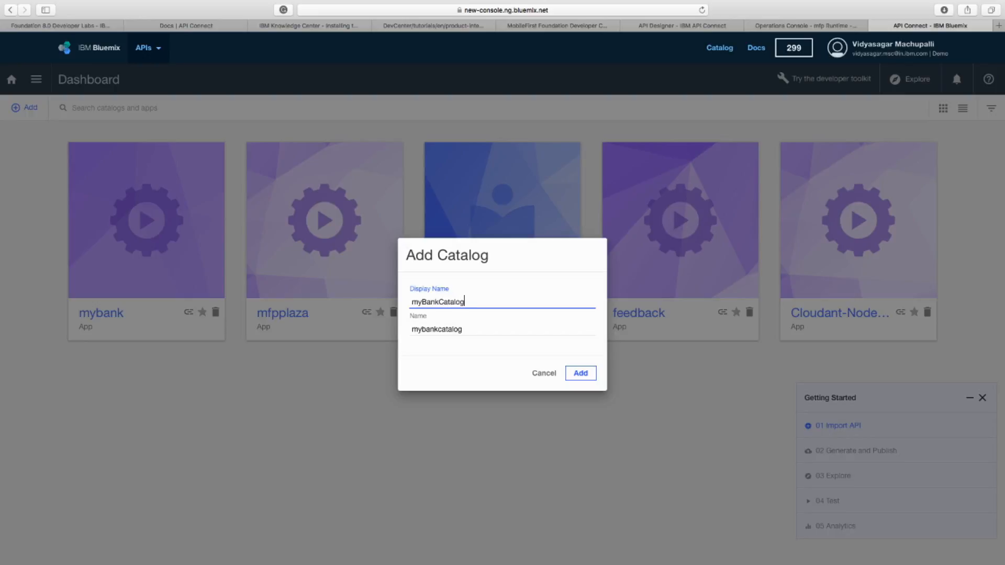
left_click(580, 373)
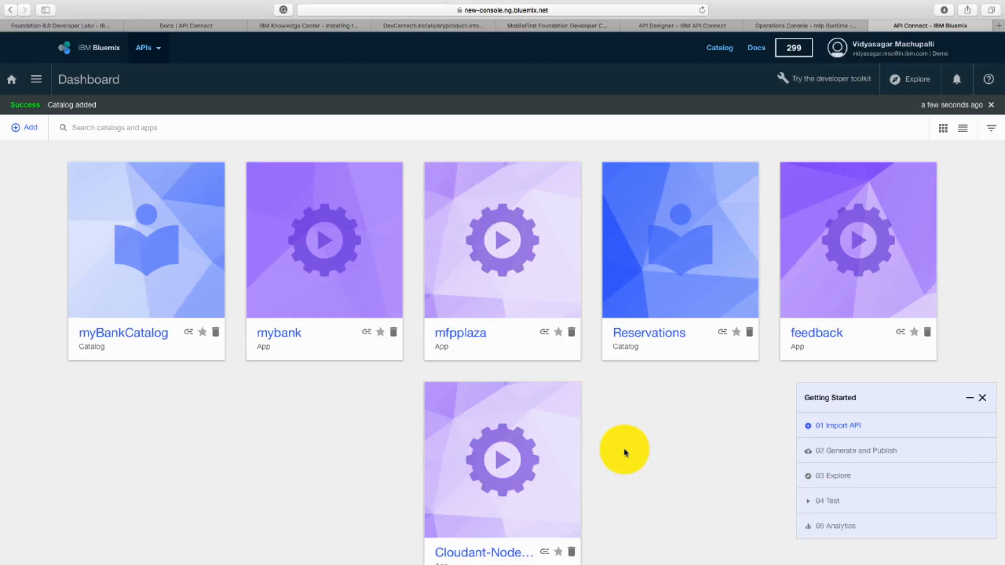
- Copy the API endpoint base URL from the endpoint settings of myBankCatalog
left_click(162, 270)
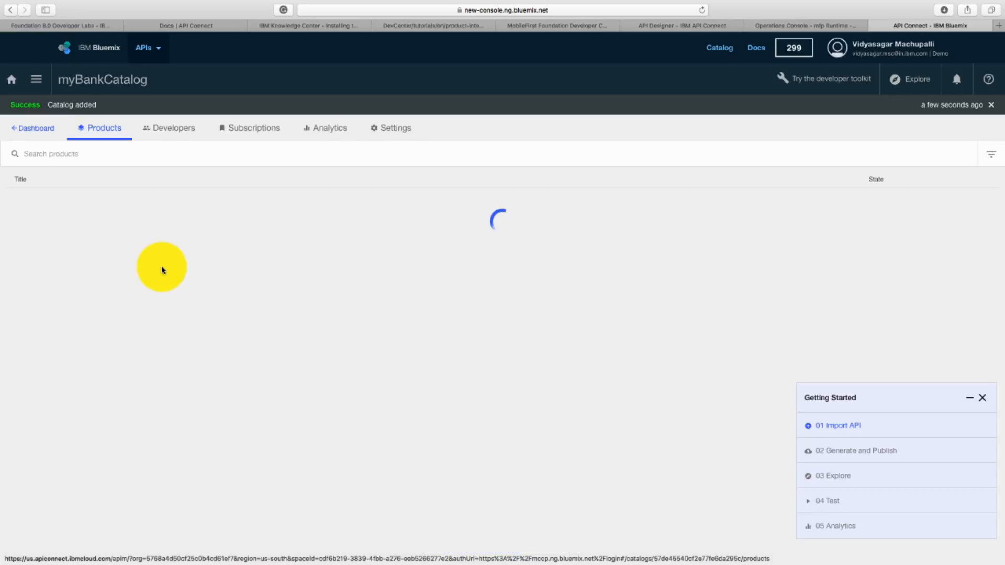
left_click(395, 134)
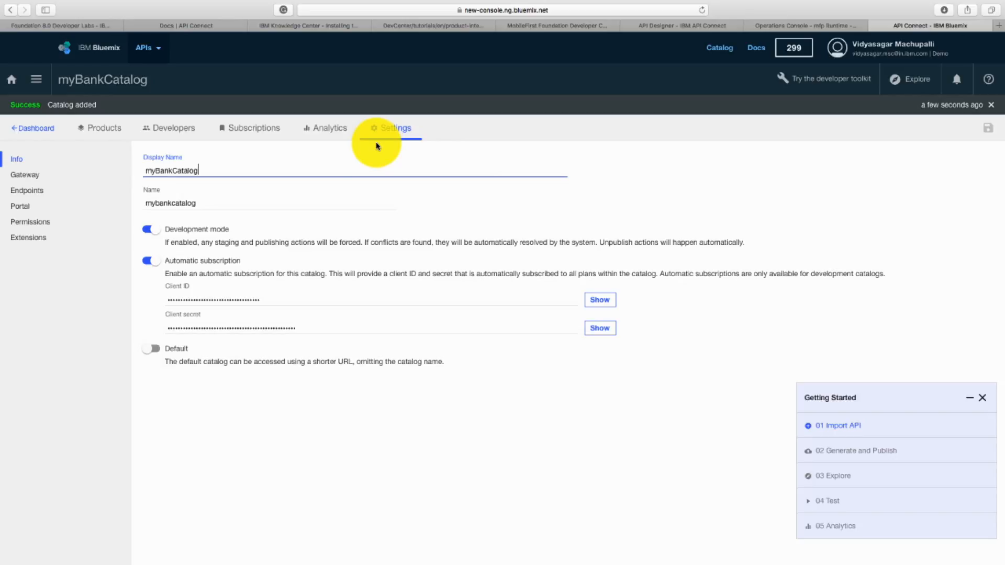
left_click(25, 192)
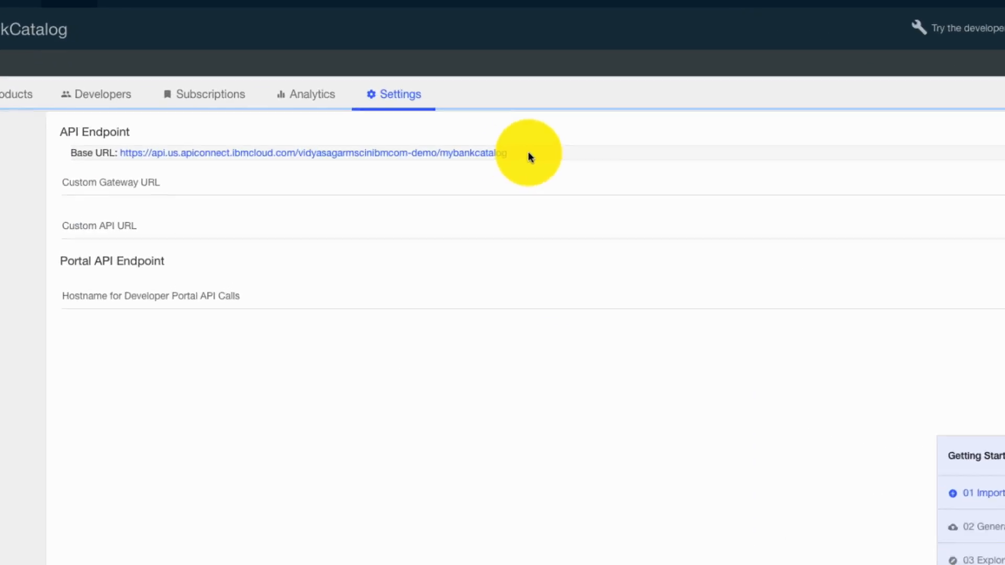
left_click_drag(528, 156, 89, 146)
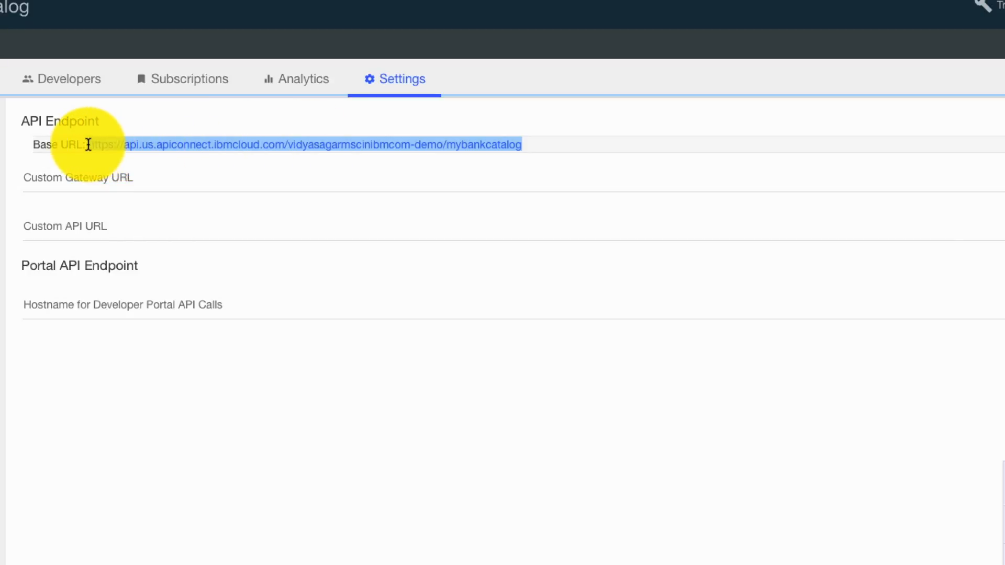
right_click(121, 148)
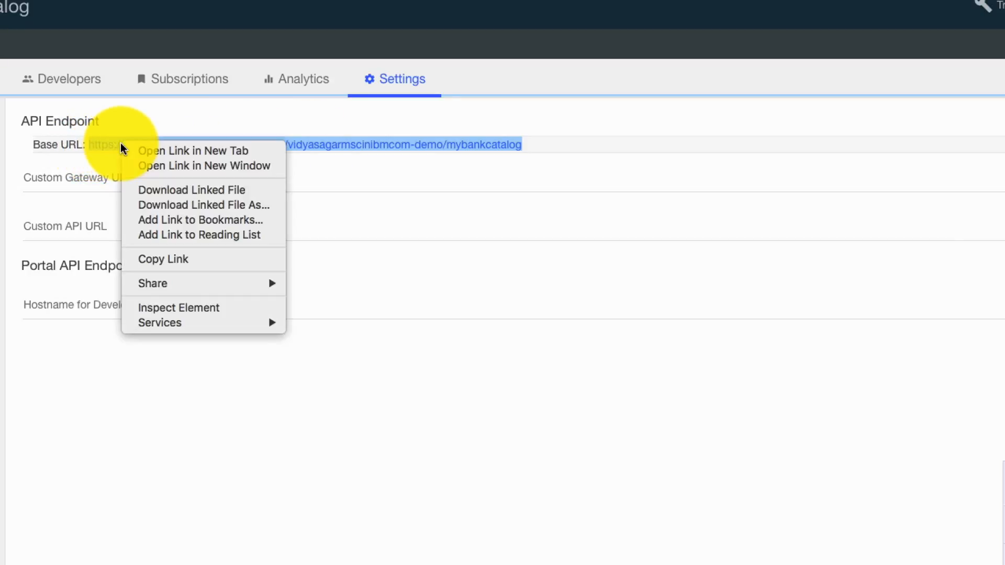
left_click(155, 263)
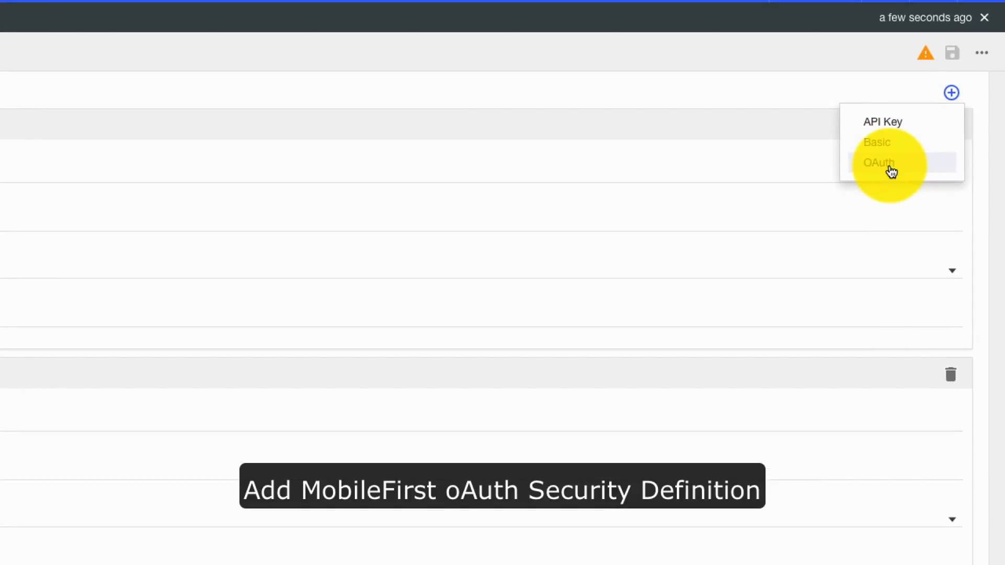
- Add an OAuth security definition to the myBankSecurity API, named MobileFirst OAuth Security Definition, with the Implicit flow
left_click(917, 168)
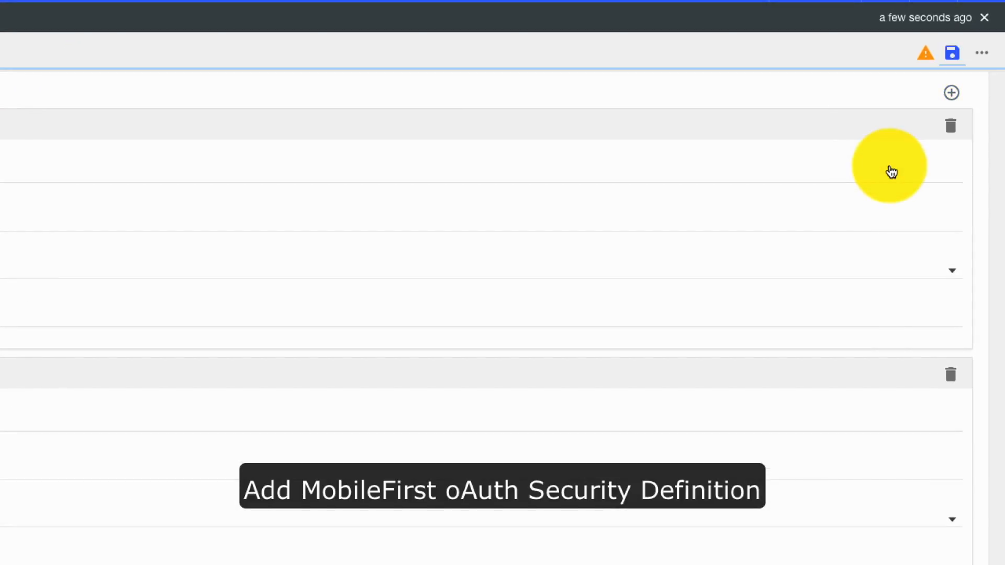
scroll(502, 403, "down", 5)
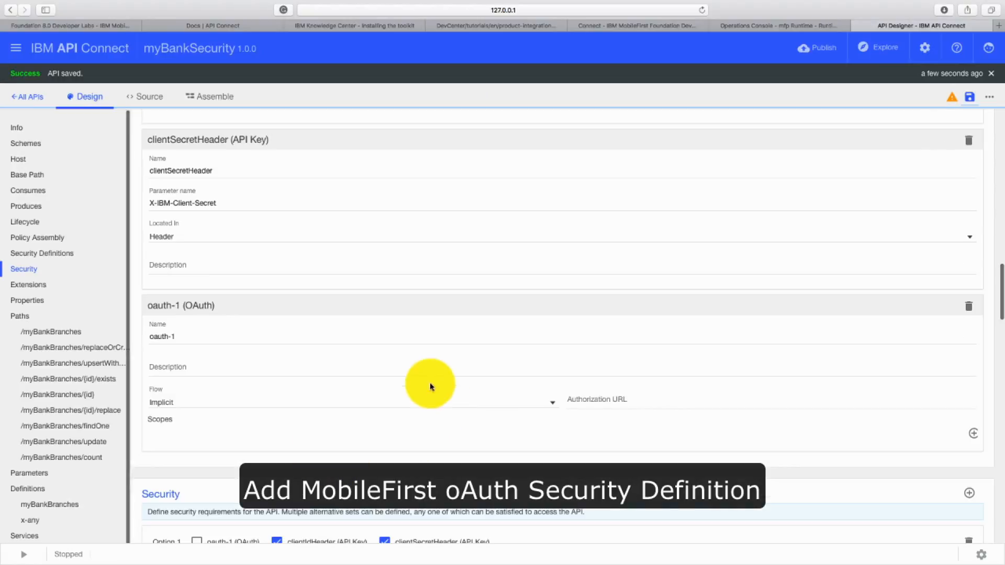
left_click(136, 463)
key("shift+Tab")
type("MobileFirs")
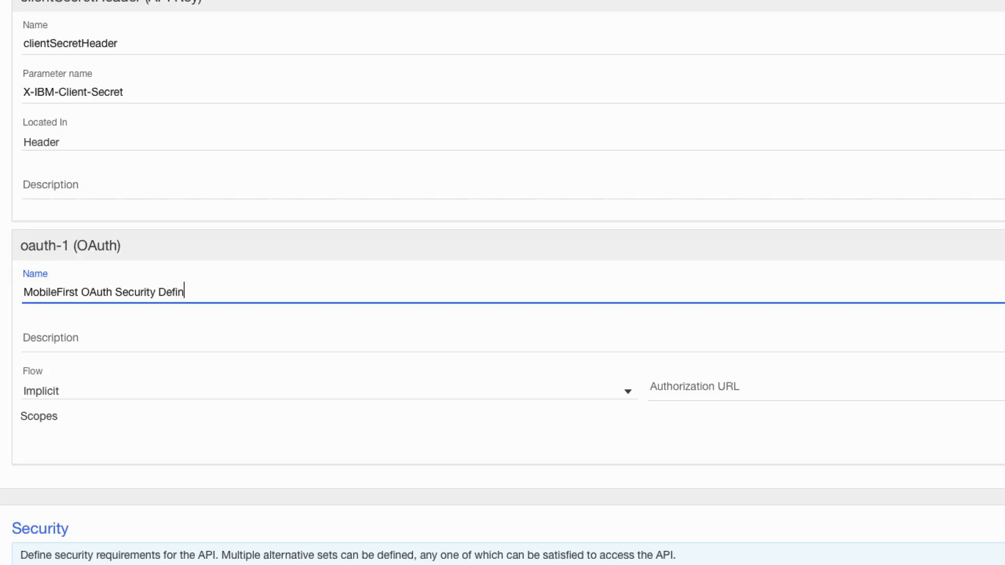
type("on")
left_click(96, 391)
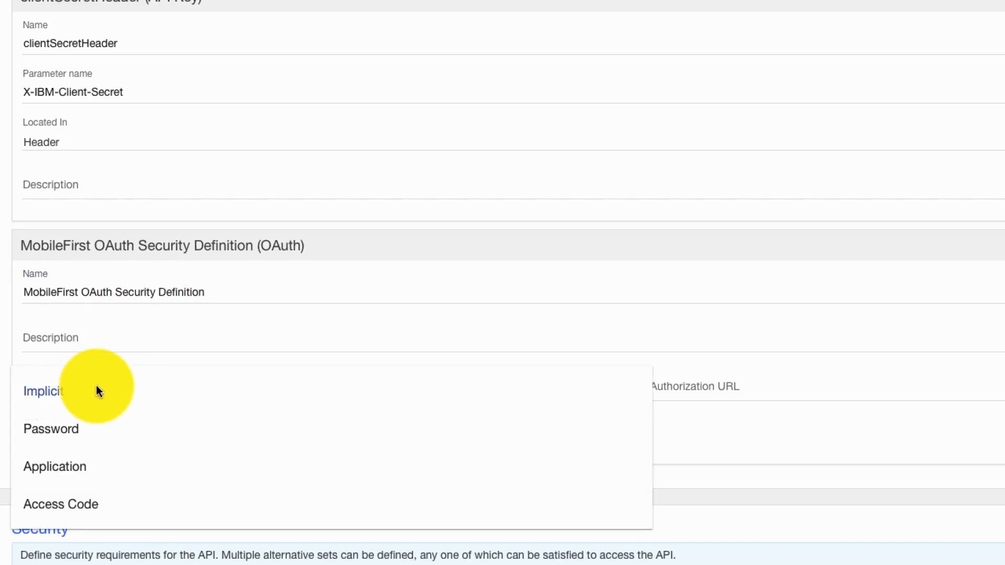
left_click(95, 398)
- Set the security definition's authorization URL to the copied catalog base URL followed by /mfpProvider/oauth2/authorize
left_click(719, 388)
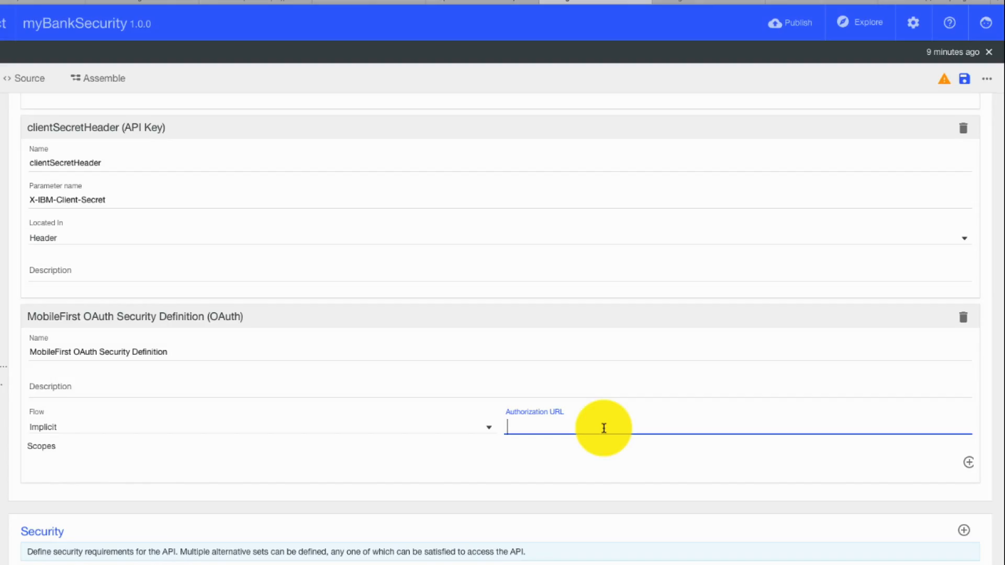
key("ctrl+v")
type("/")
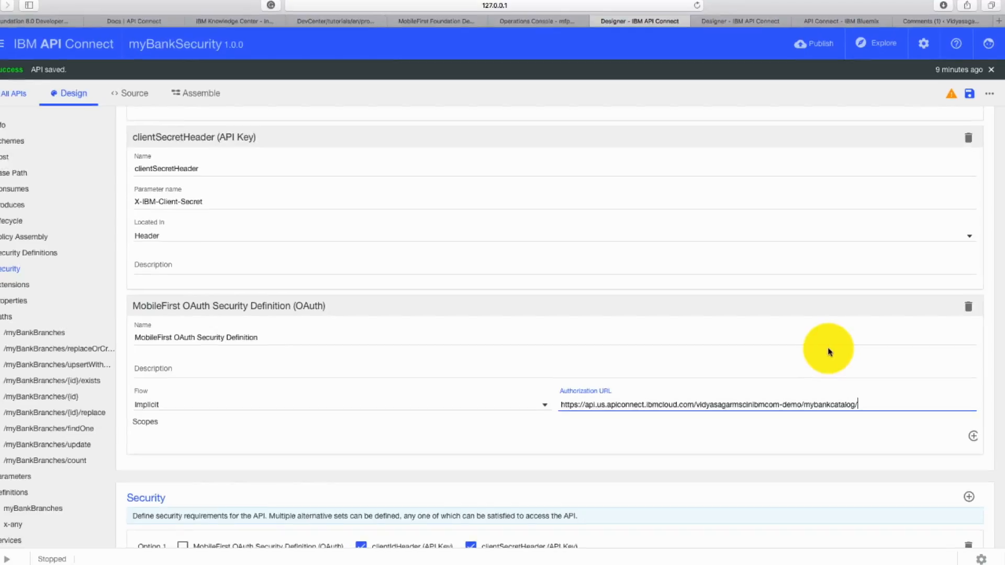
type("mfpProvider")
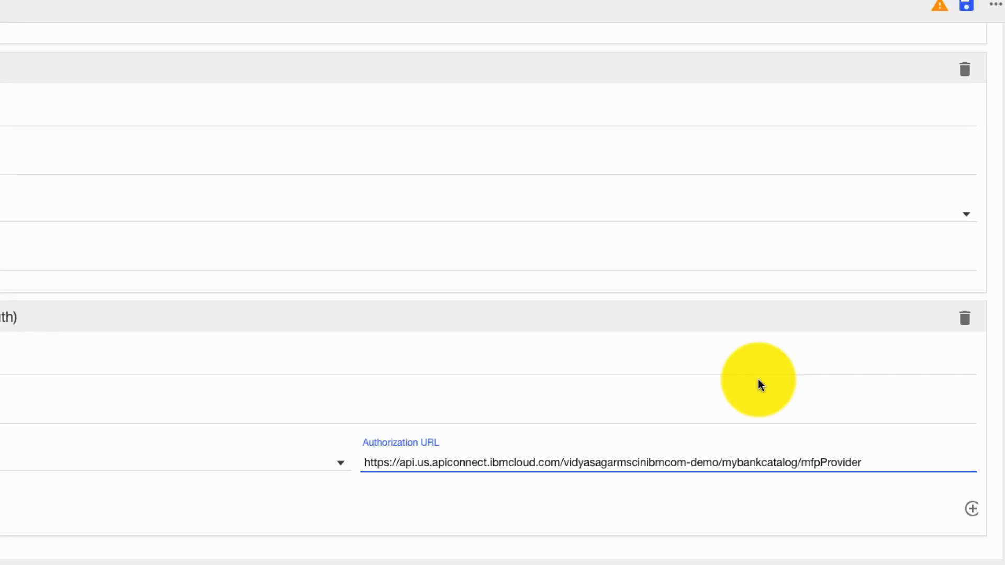
type("/oauth2/authorize")
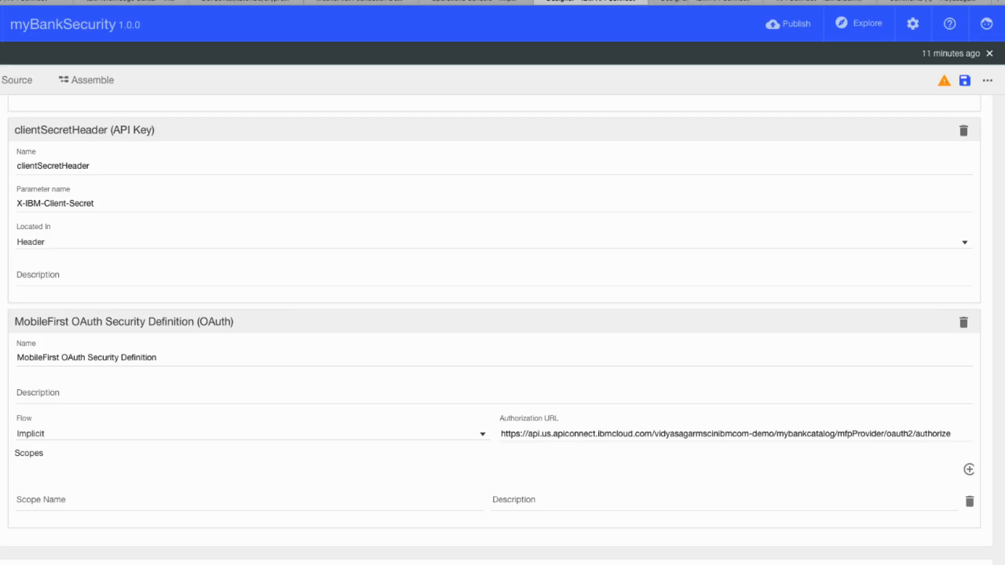
- Add the scope accessRestricted to the MobileFirst OAuth Security Definition and save the API
left_click(79, 504)
type("accessRestricted")
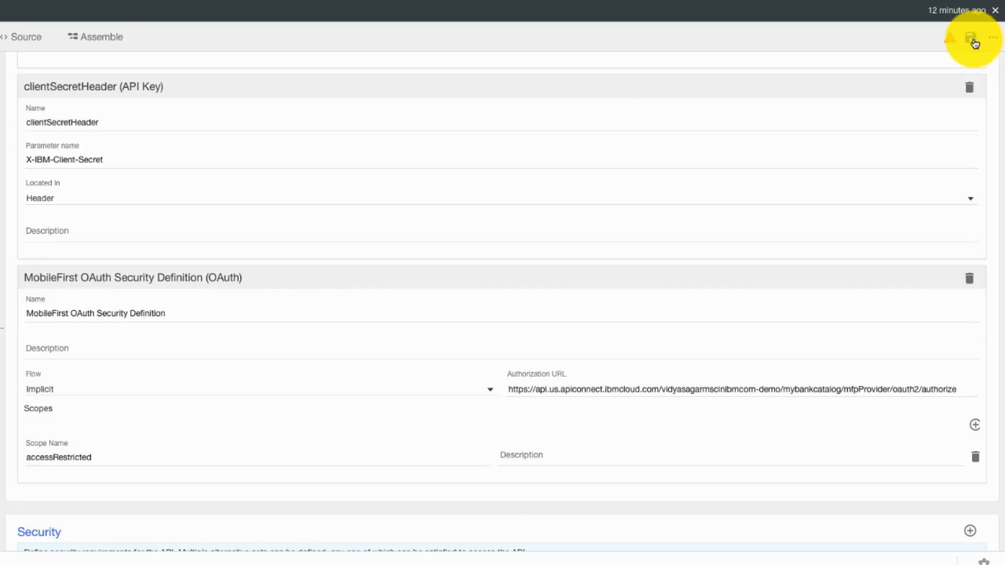
left_click(972, 39)
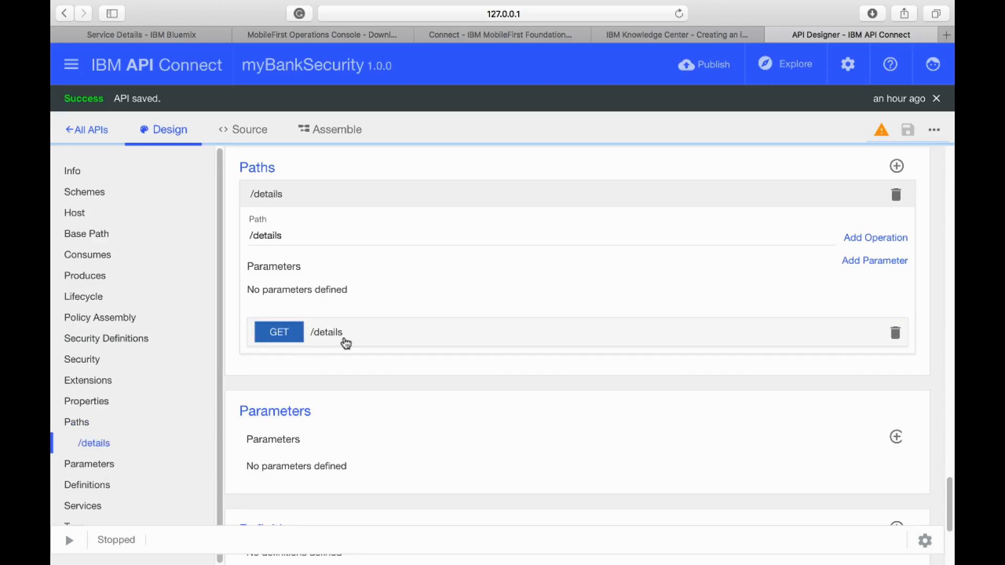
- For the GET /details operation, disable the API security definitions and enable only MobileFirst OAuth Security Definition
left_click(322, 337)
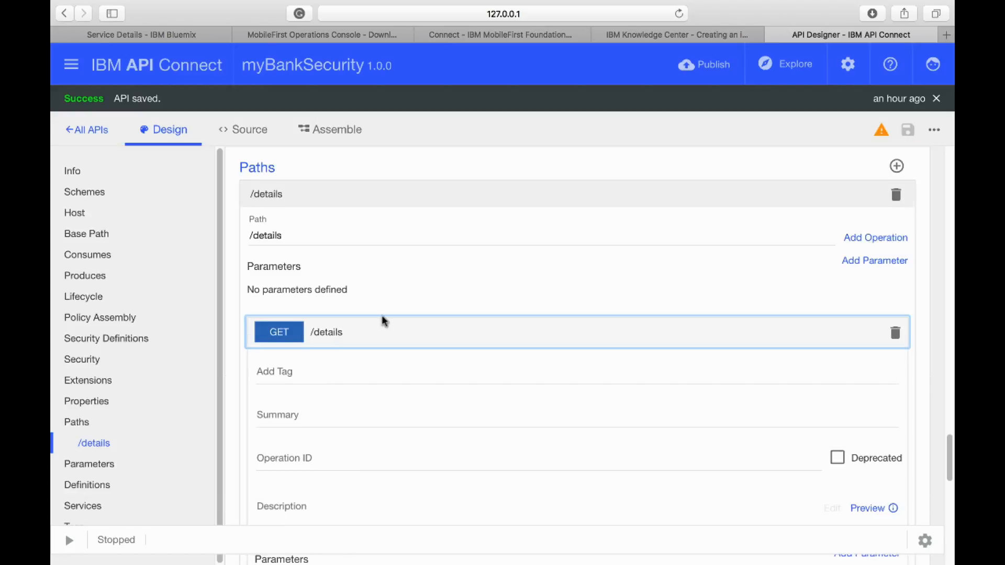
scroll(385, 322, "down", 10)
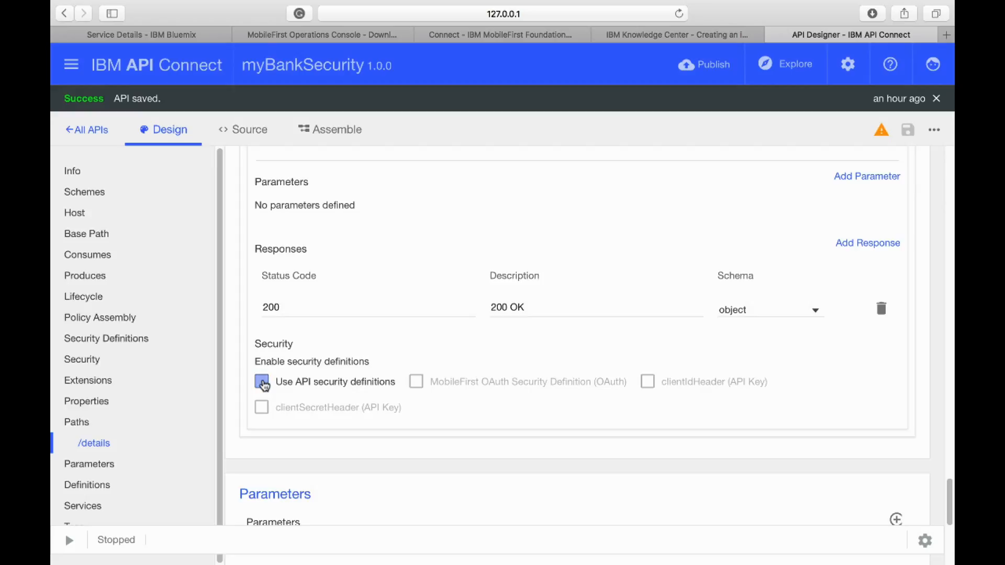
left_click(263, 384)
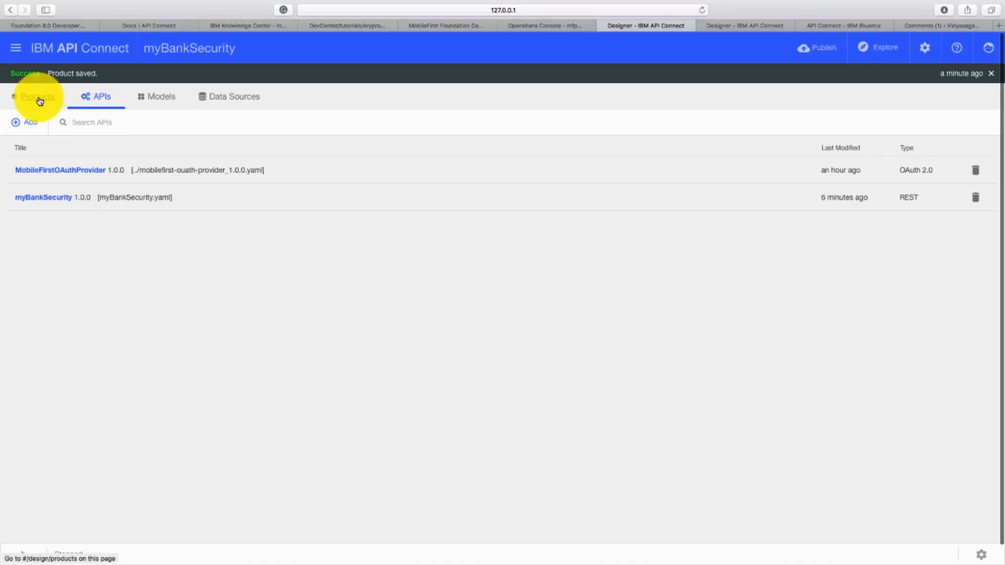
- Include the MobileFirstOAuthProvider API in the myBankSecurity product and save the product
left_click(39, 101)
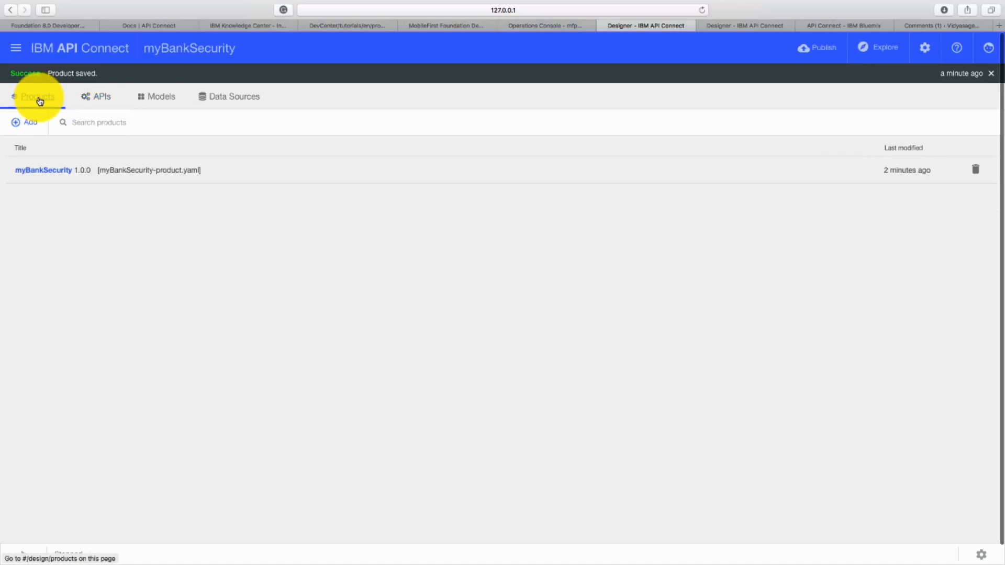
left_click(52, 174)
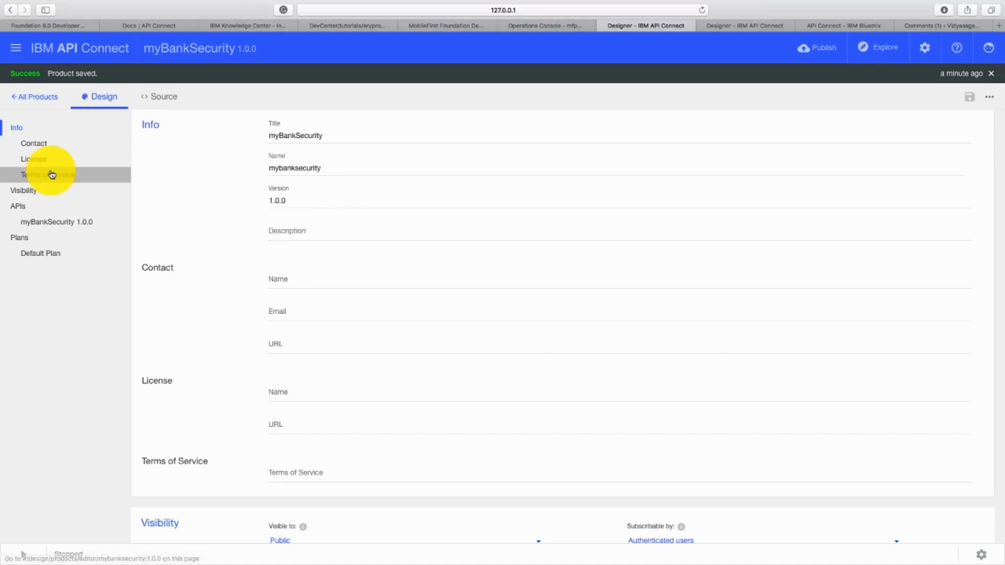
left_click(43, 213)
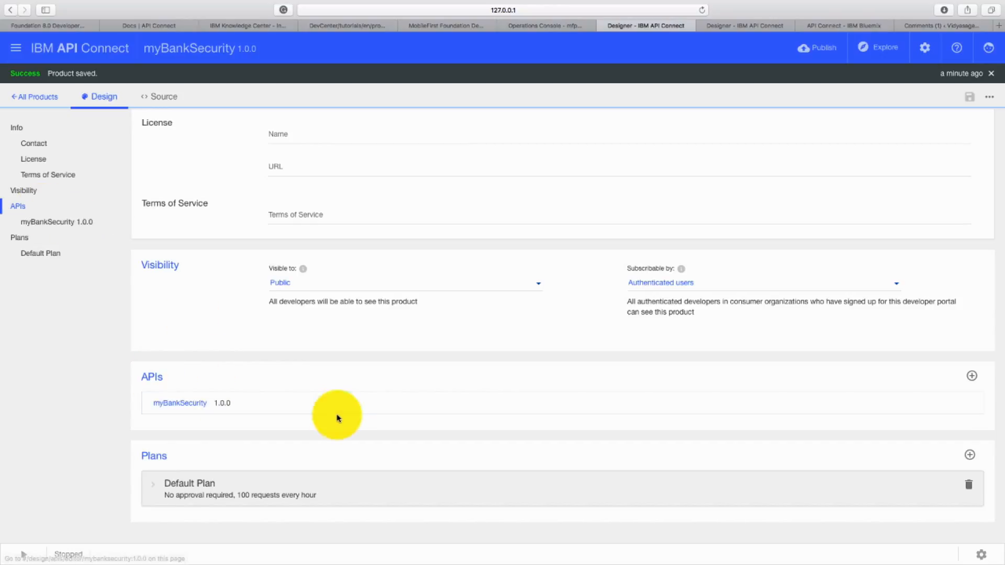
left_click(971, 376)
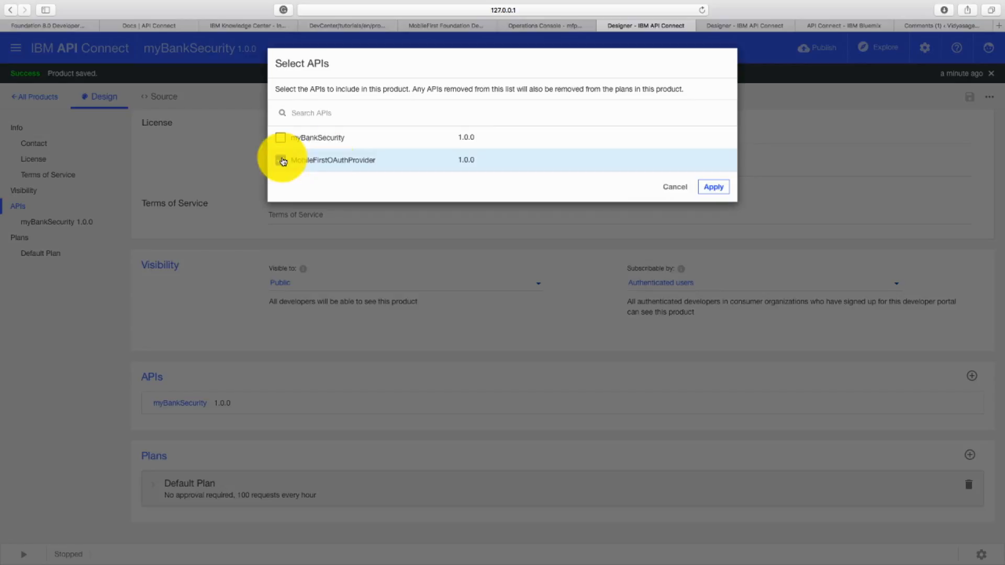
left_click(281, 160)
left_click(714, 188)
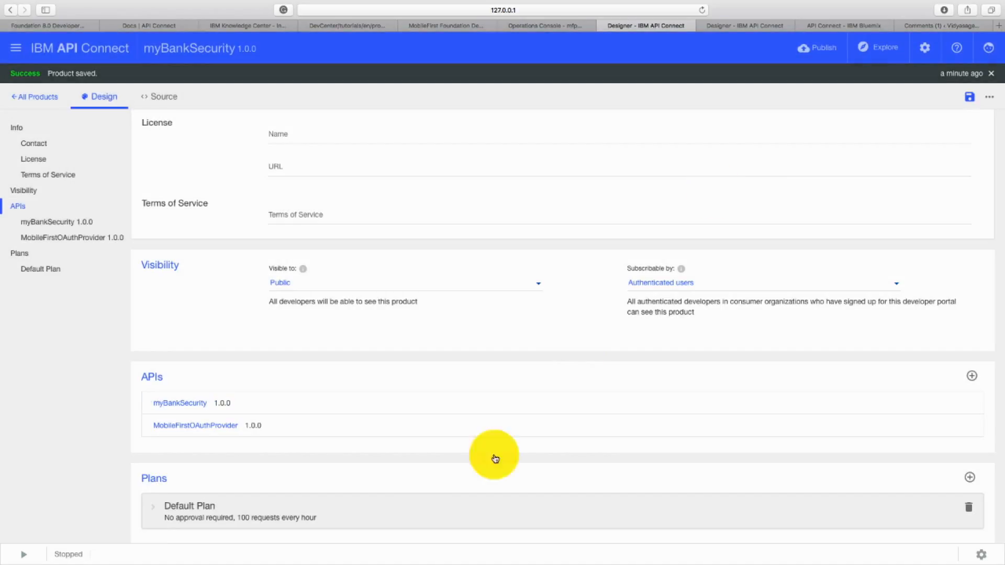
left_click(970, 99)
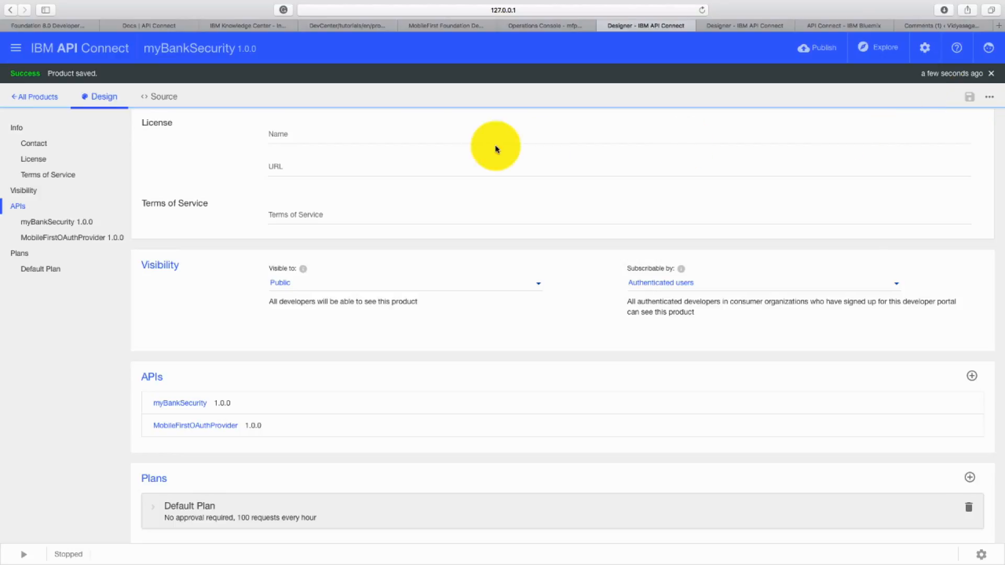
- Start a new IBM Bluemix publish target from the products list, using the US South region, the Demo organization and the myBankCatalog catalog
left_click(44, 98)
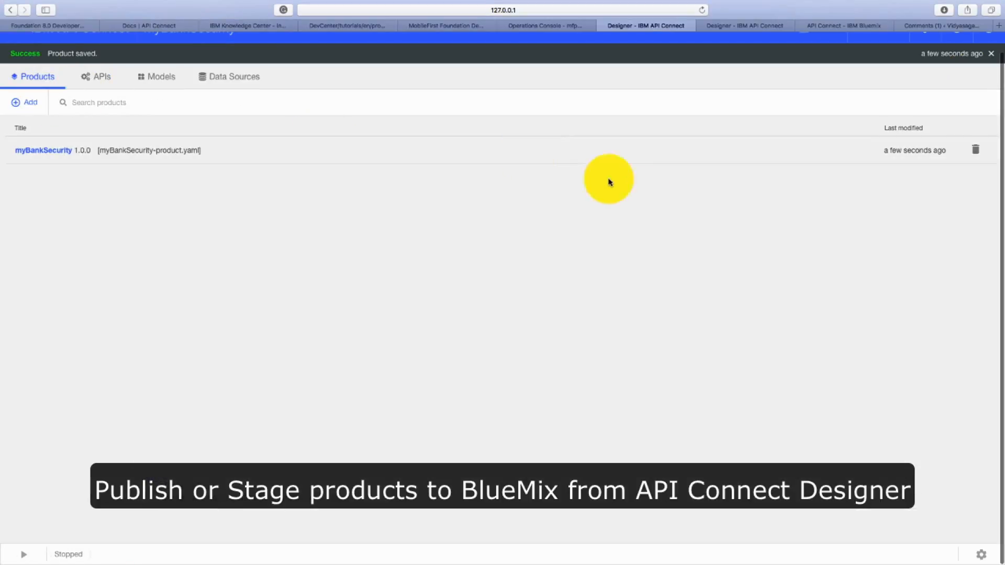
left_click(827, 50)
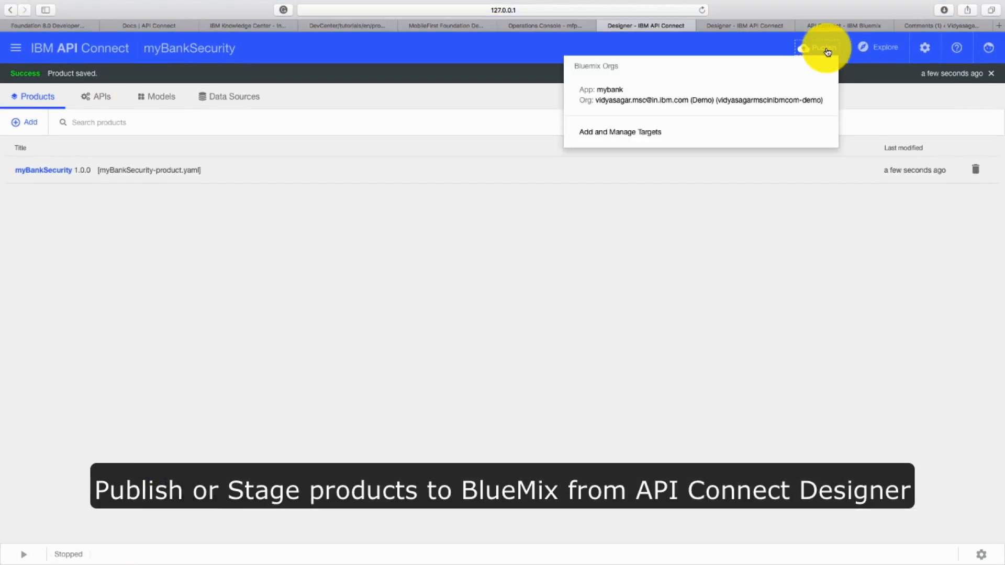
left_click(705, 130)
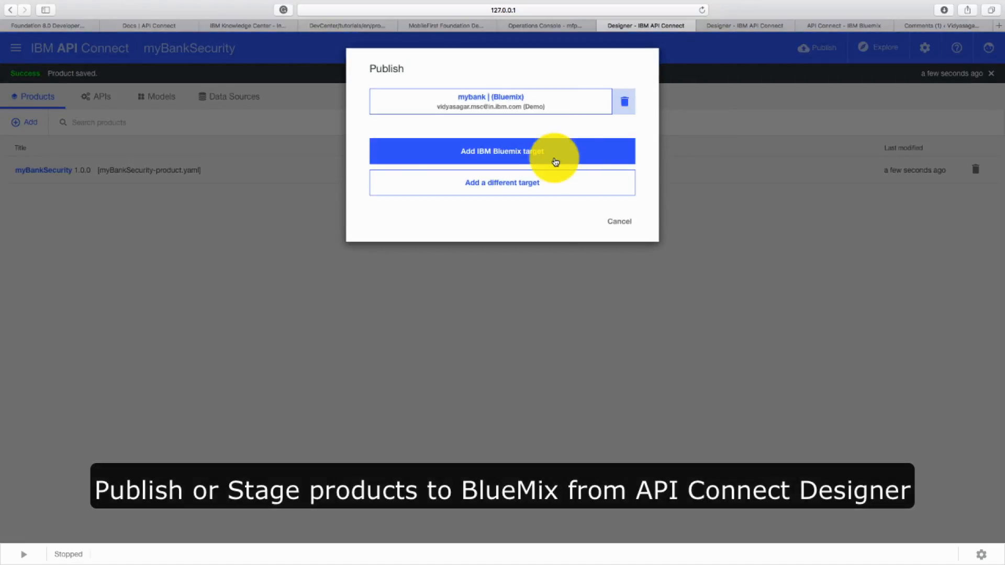
left_click(545, 153)
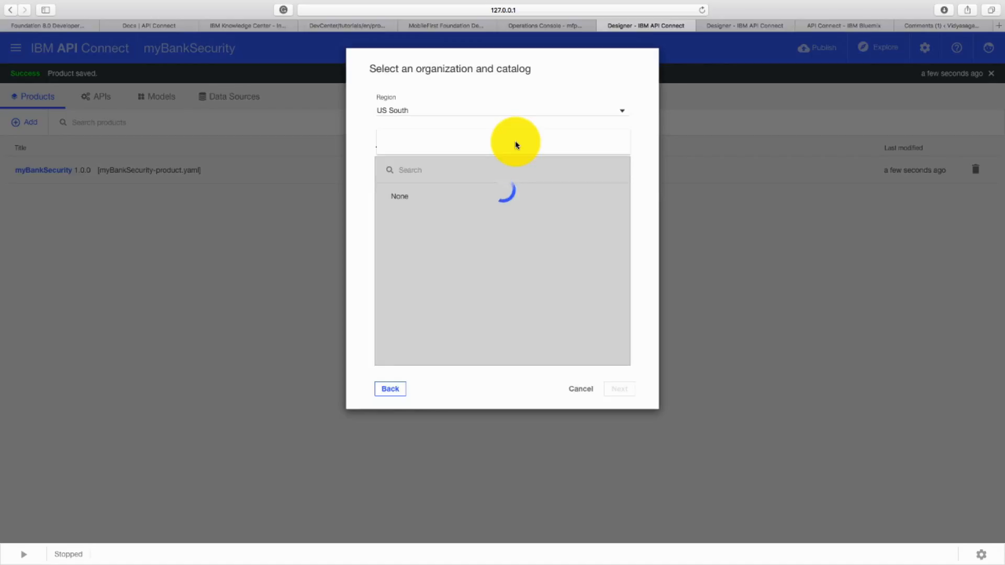
left_click(506, 148)
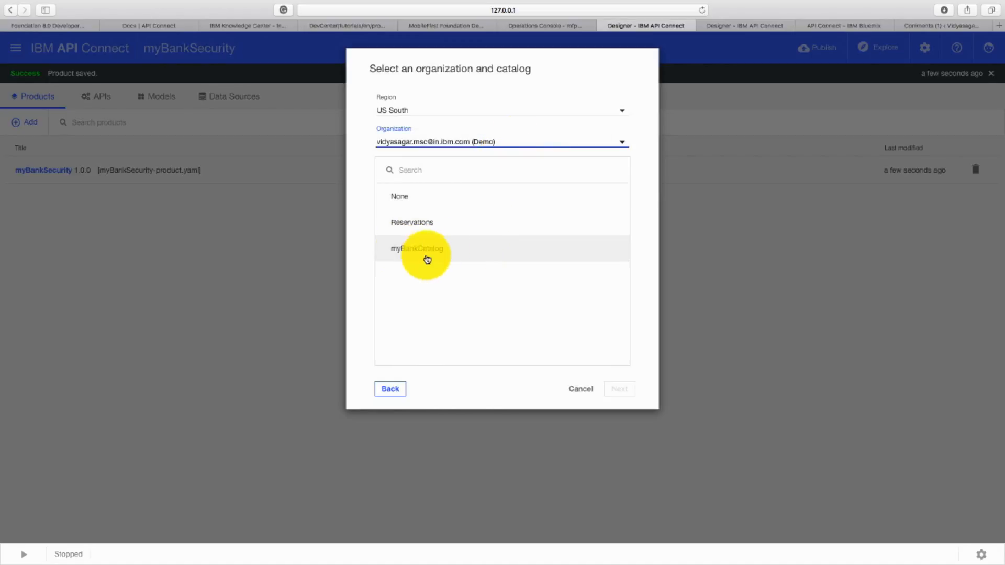
left_click(426, 255)
left_click(617, 389)
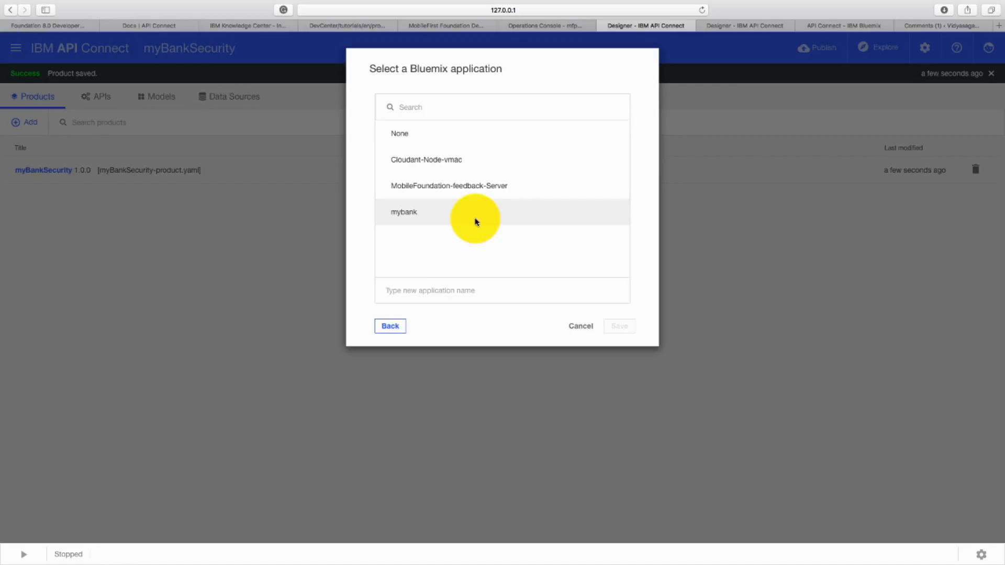
- Create a new Bluemix application named mybankSecurity for the target and save the target
left_click(447, 289)
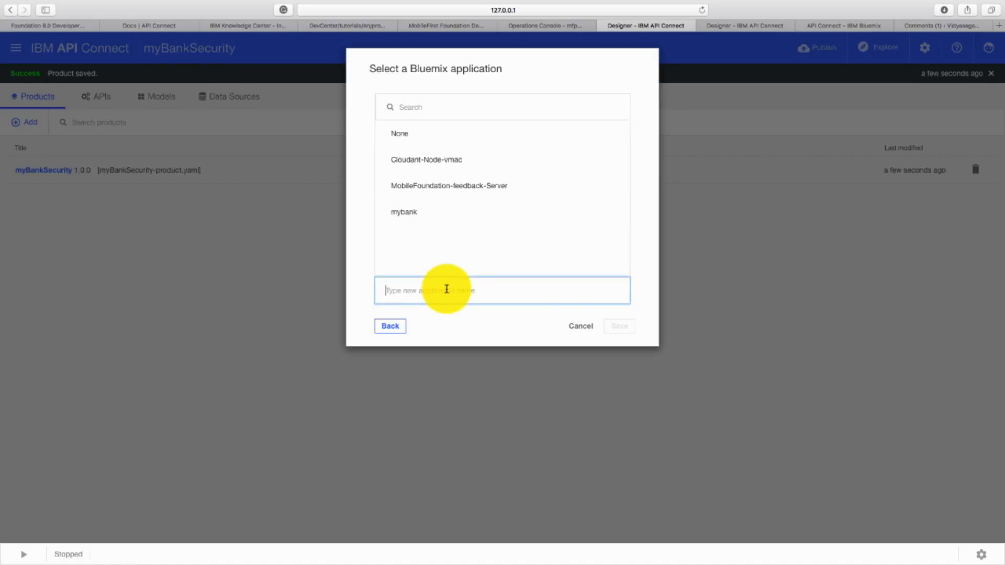
type("mybankS")
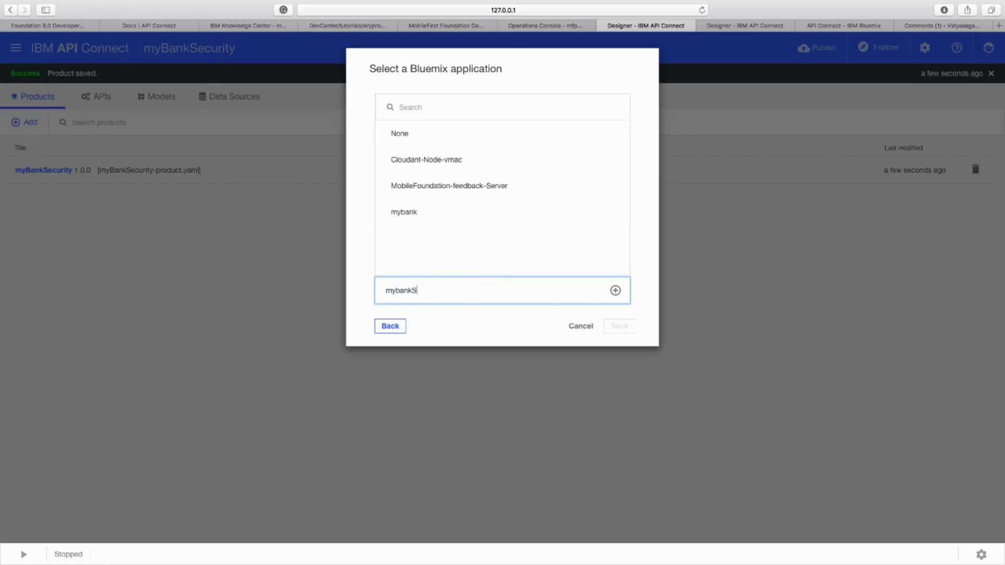
type("ecurity")
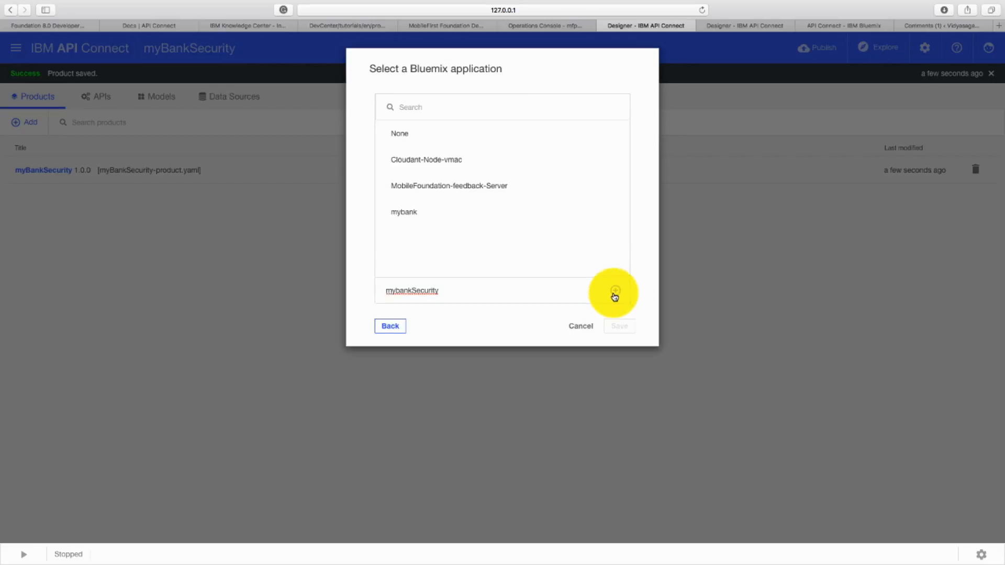
left_click(615, 291)
left_click(618, 327)
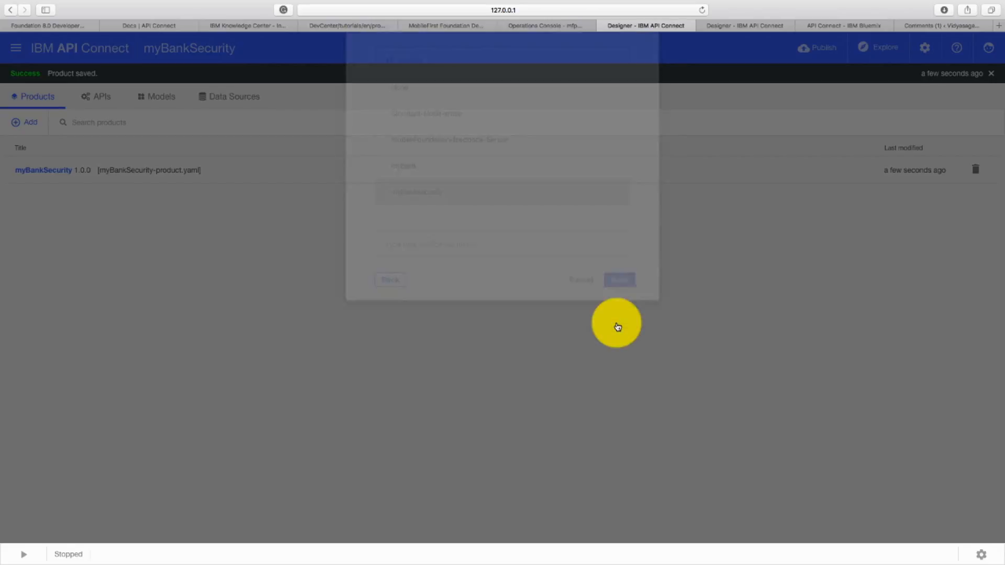
- Publish the products to the myBankCatalog target with the mybanksecurity app, leaving the application itself out
left_click(813, 49)
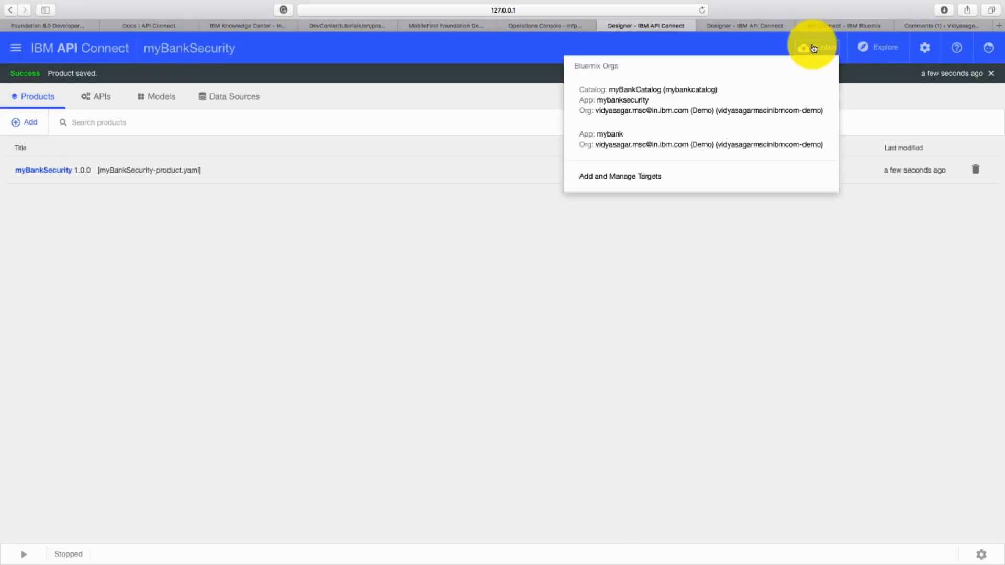
left_click(736, 111)
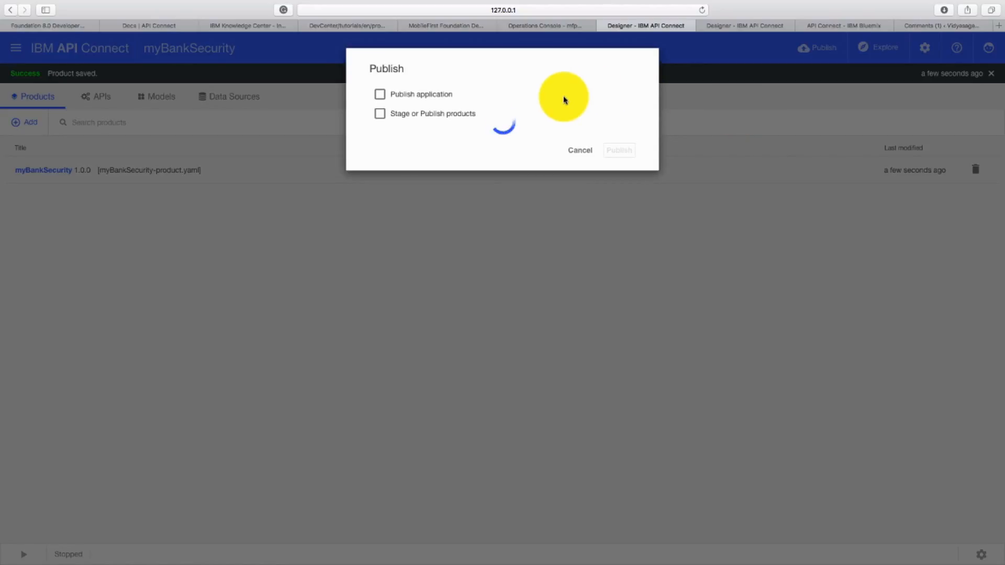
left_click(429, 114)
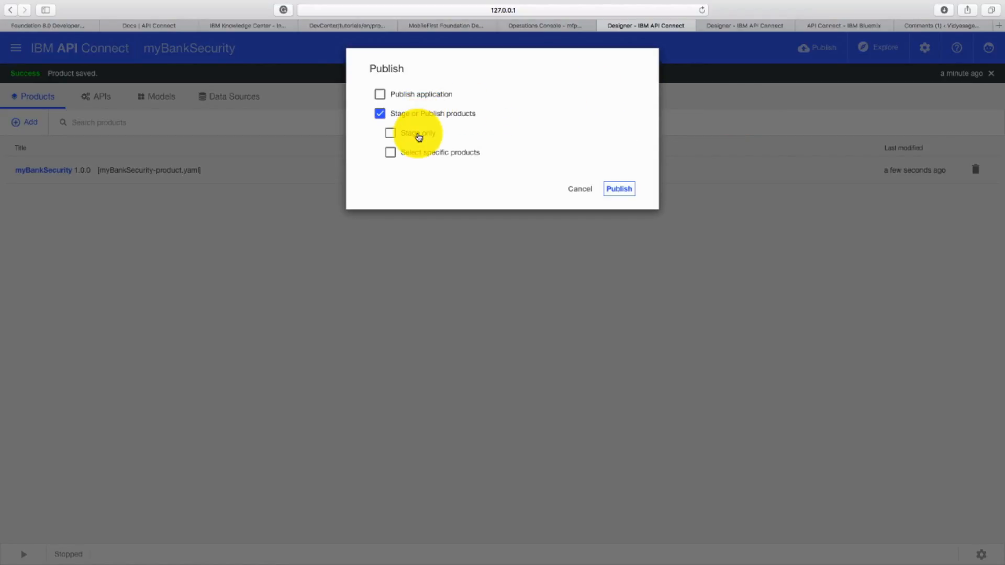
left_click(617, 189)
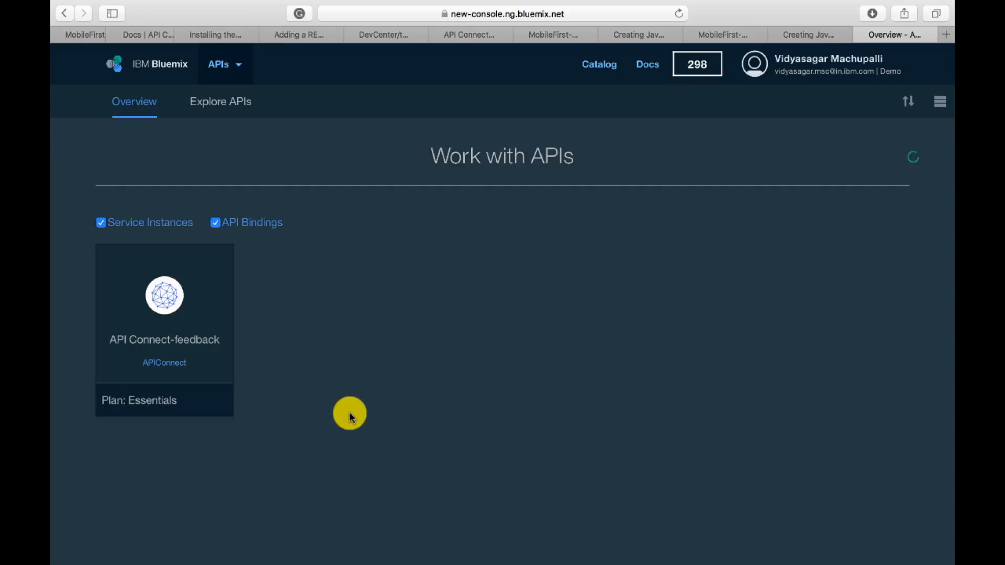
- Switch to the Bluemix console and open the draft APIs of the API Connect service
left_click(165, 462)
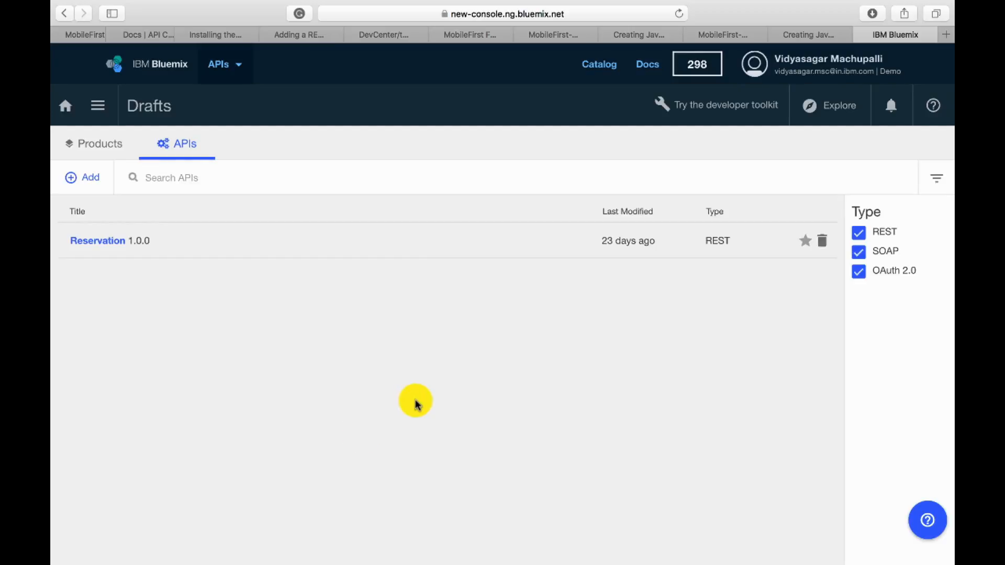
left_click(99, 108)
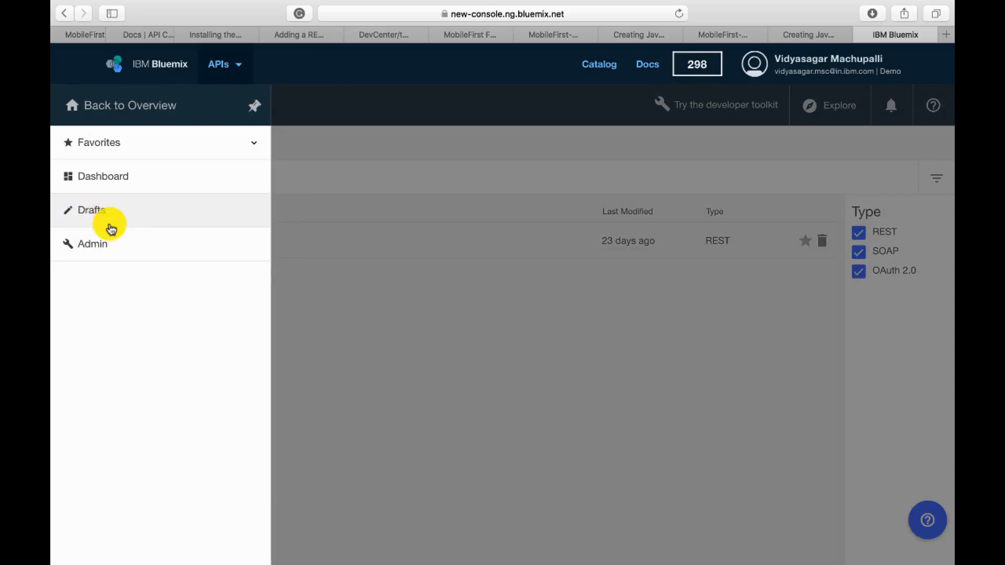
left_click(324, 280)
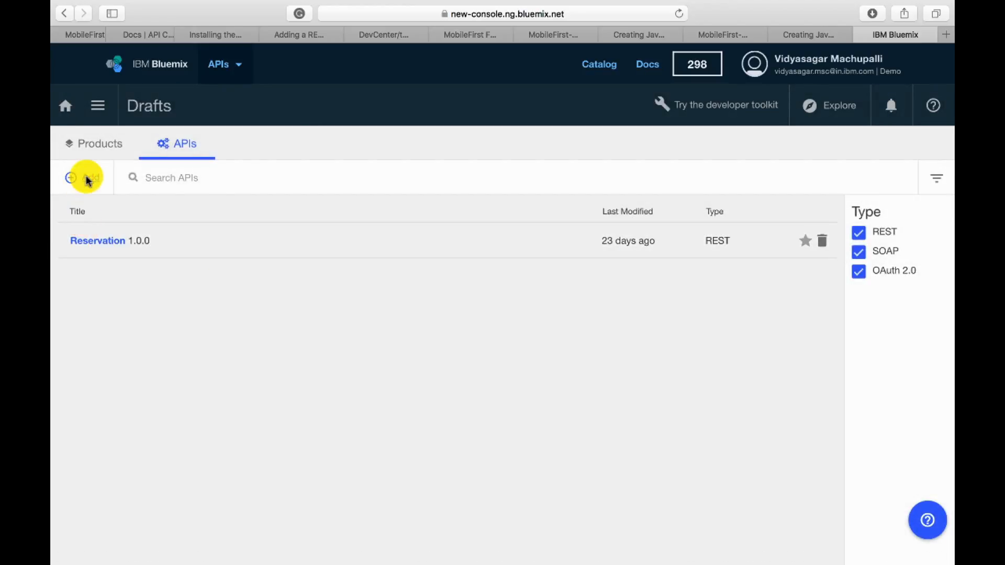
- Import the OpenAPI (Swagger) file myBankSecurity.yaml from the myBankSecurity project's definitions folder into the draft APIs
left_click(89, 186)
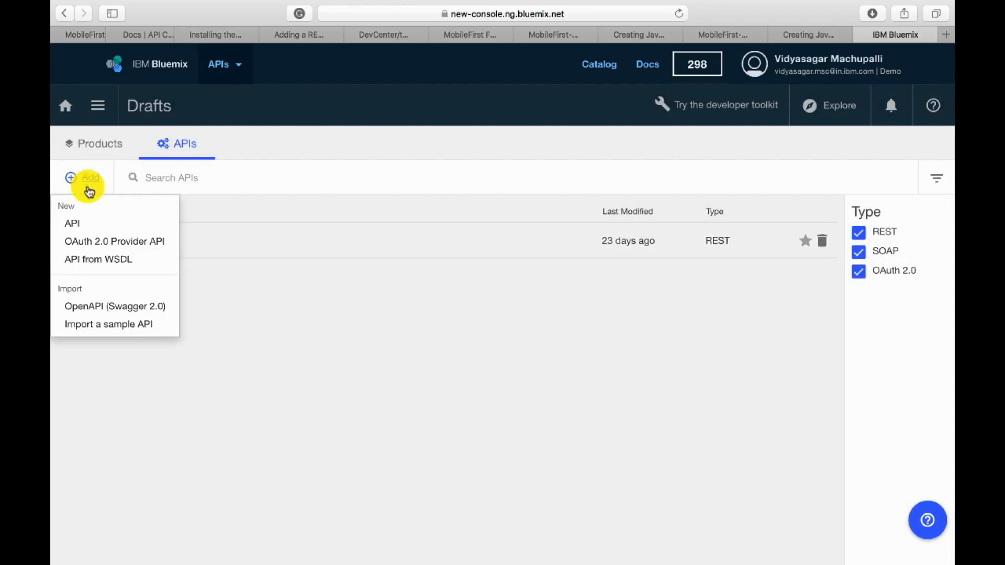
left_click(97, 309)
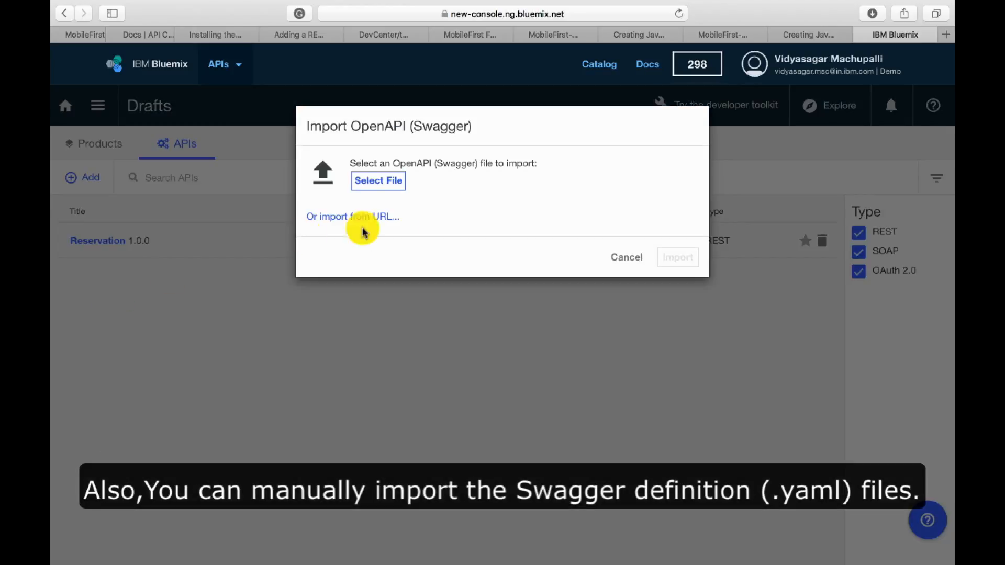
left_click(383, 181)
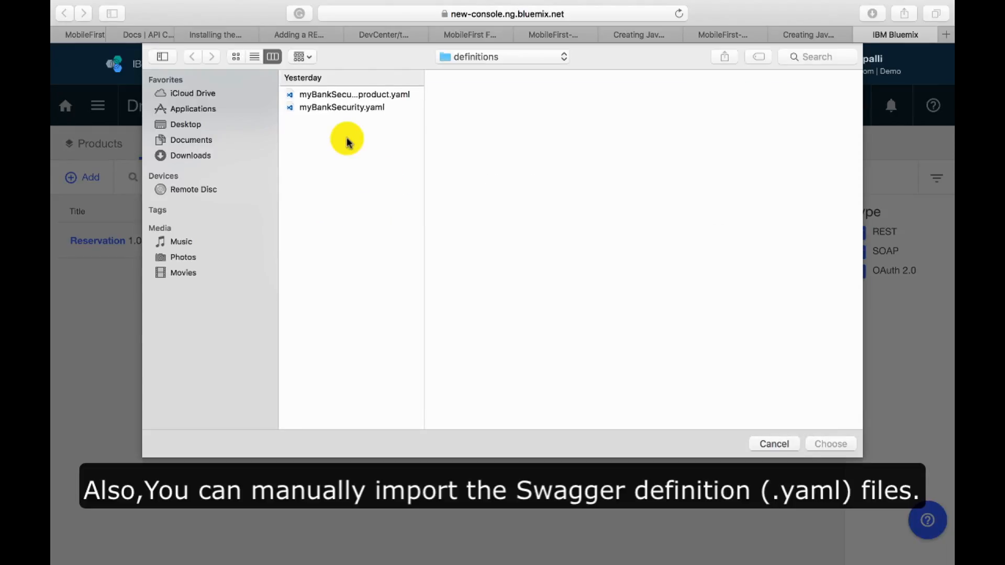
left_click(498, 56)
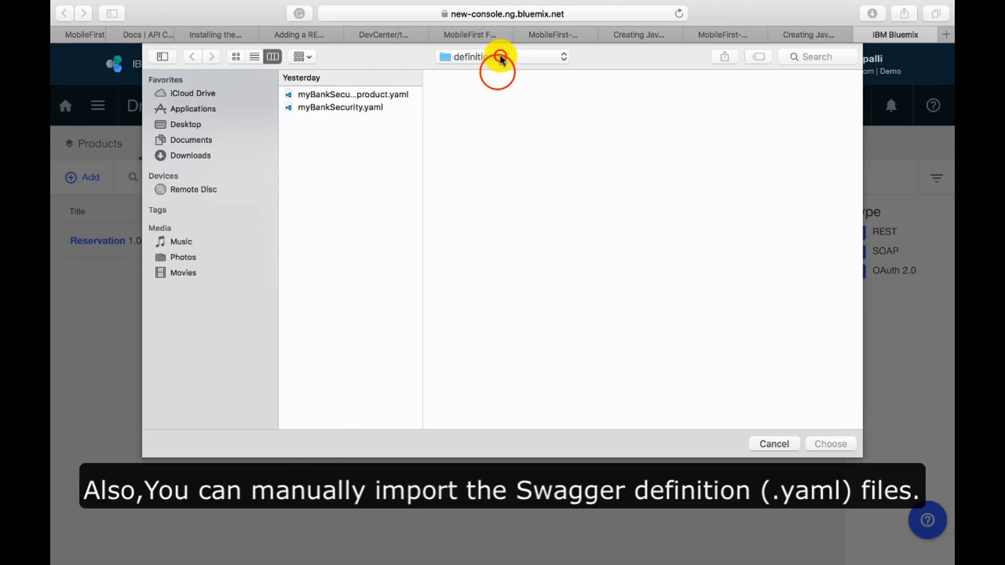
left_click(495, 70)
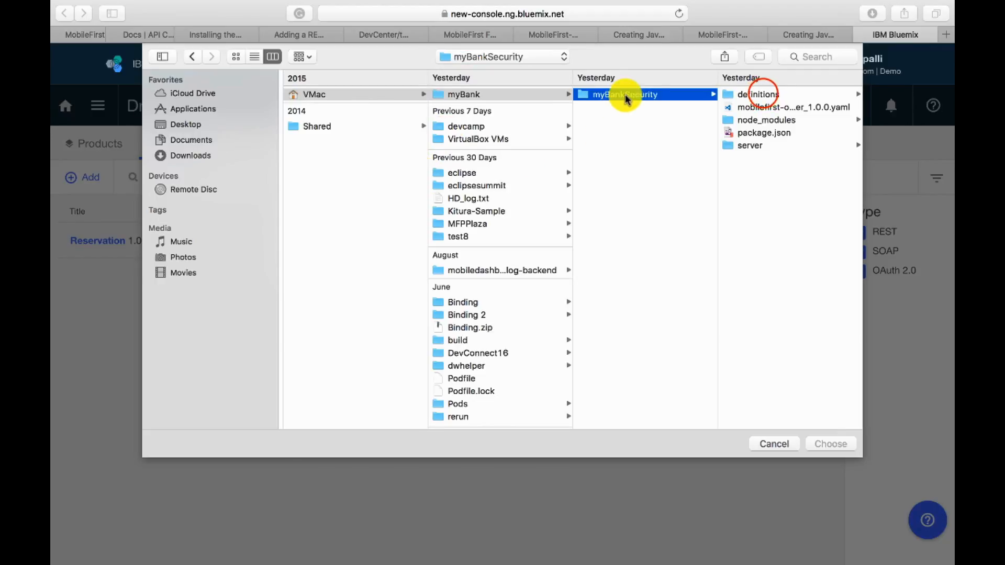
left_click(763, 94)
left_click(771, 108)
left_click(832, 444)
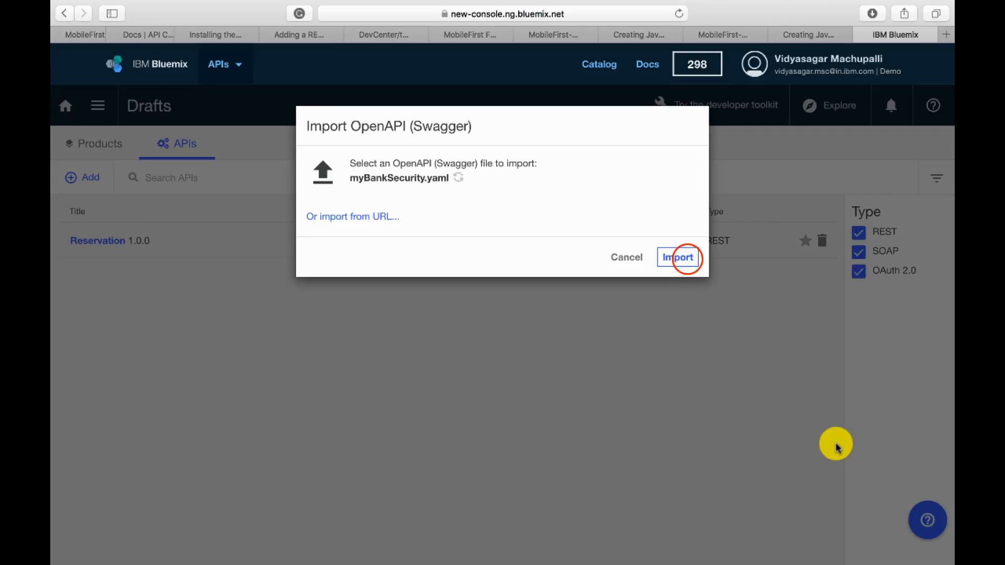
left_click(683, 259)
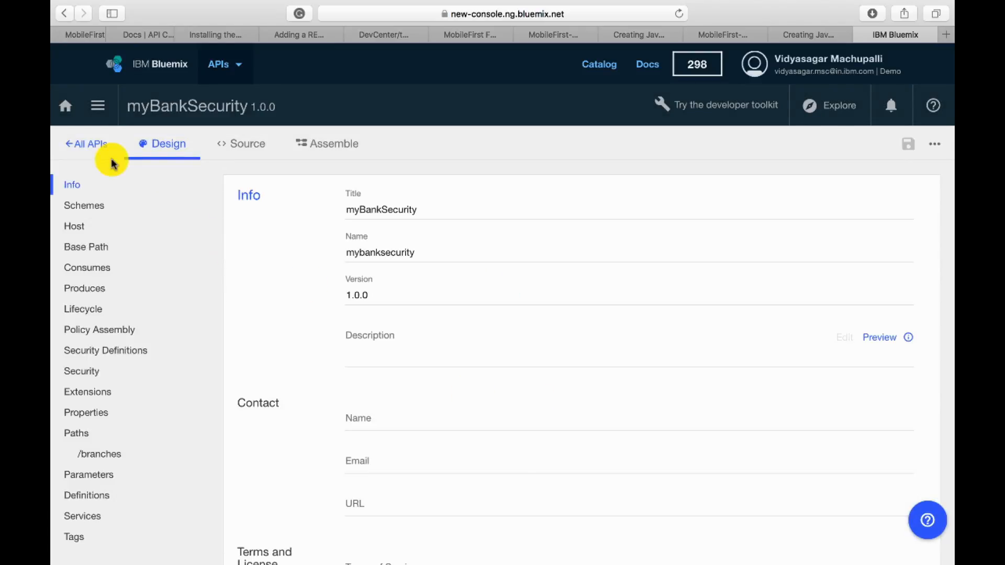
- Import the OpenAPI (Swagger) file mobilefirst-ouath-provider_1.0.0.yaml from the myBankSecurity folder into the draft APIs
left_click(83, 146)
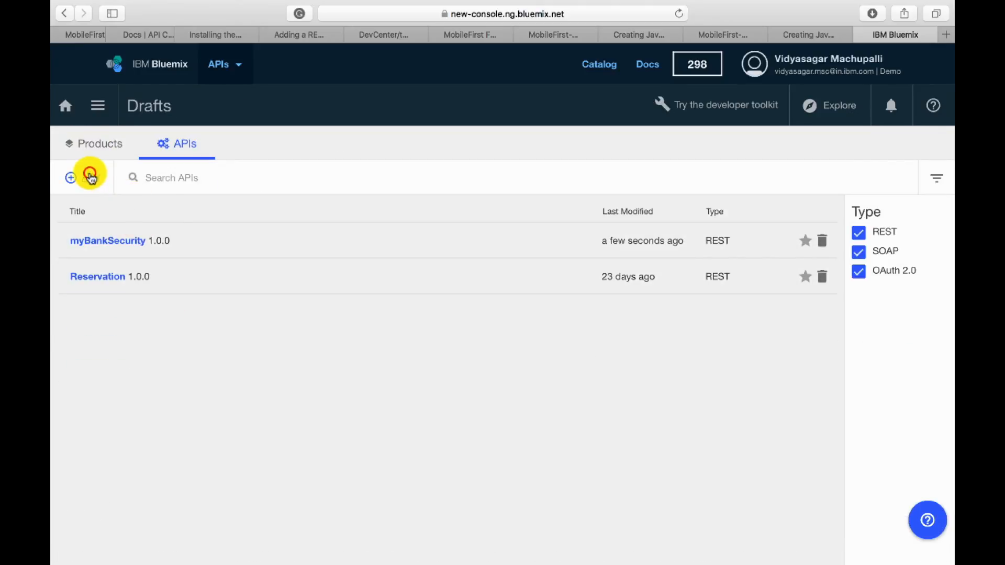
left_click(90, 177)
left_click(106, 309)
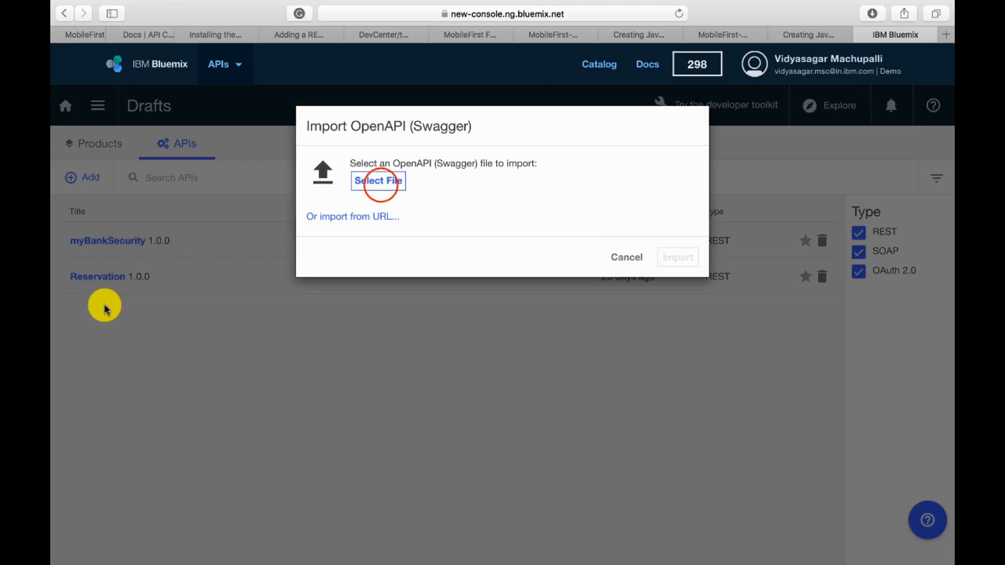
left_click(381, 181)
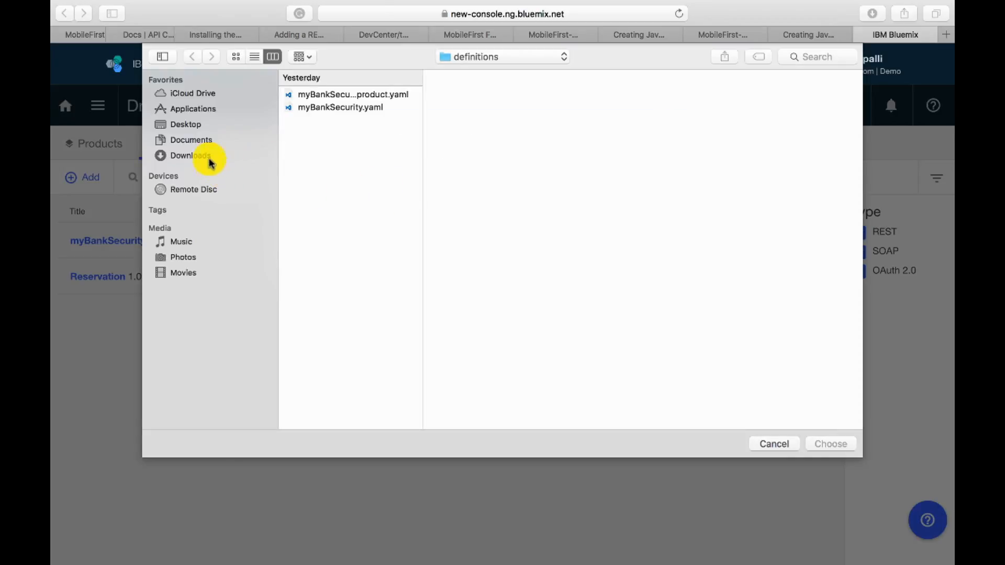
left_click(496, 58)
left_click(490, 74)
left_click(497, 60)
left_click(488, 73)
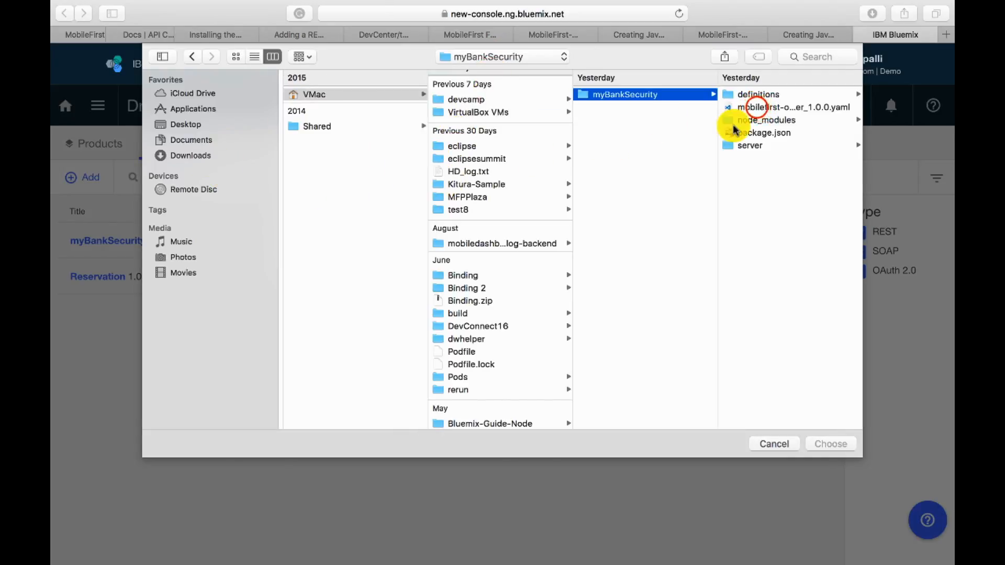
left_click(756, 107)
left_click(817, 440)
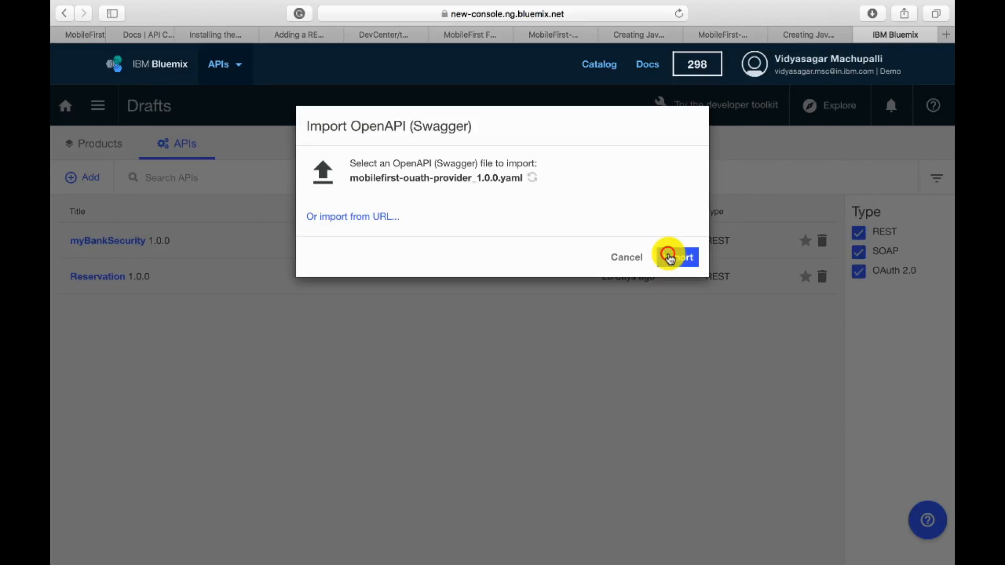
left_click(667, 256)
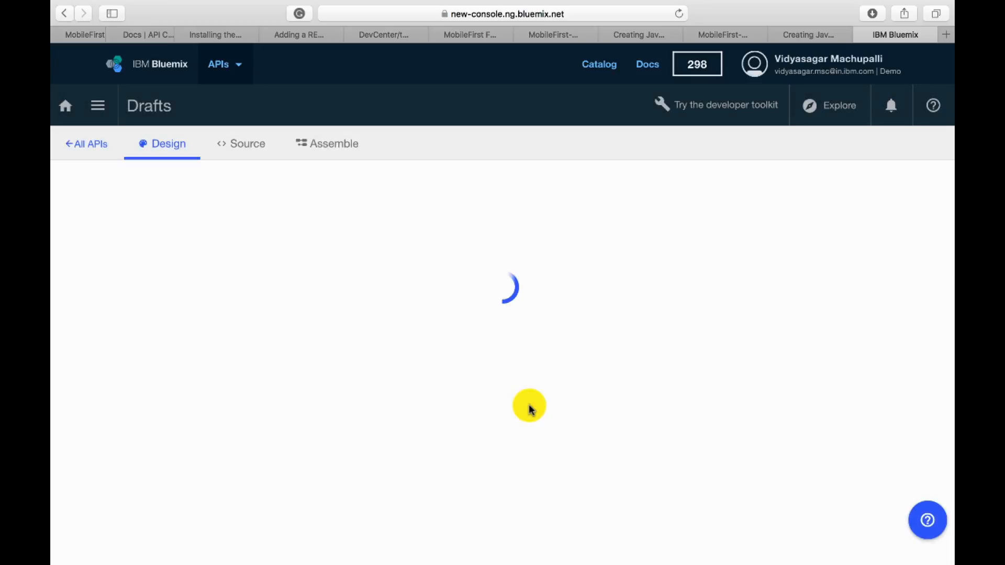
- Add a new draft product titled myBankSecurity with version 1.0.0
left_click(98, 142)
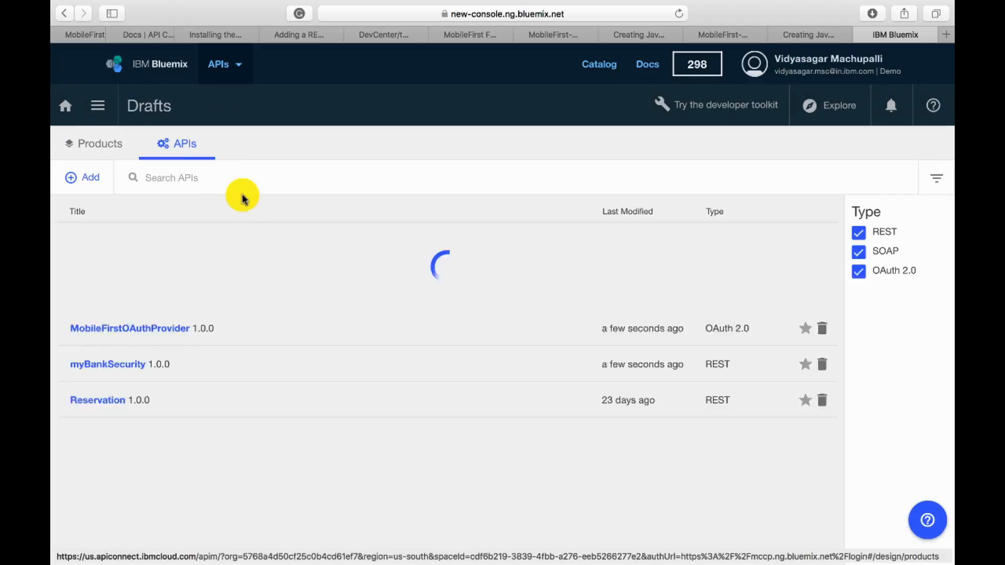
left_click(105, 144)
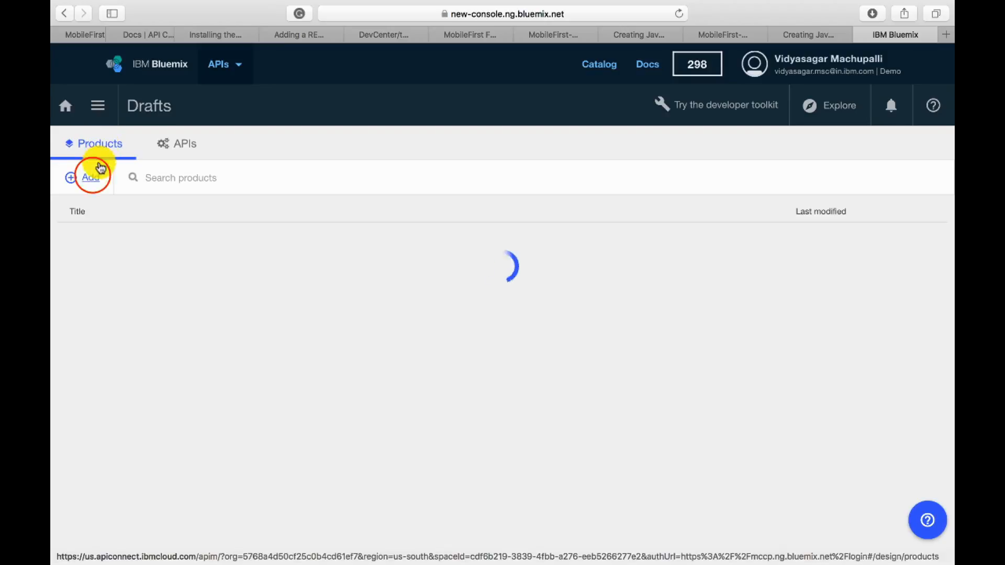
left_click(93, 178)
left_click(90, 204)
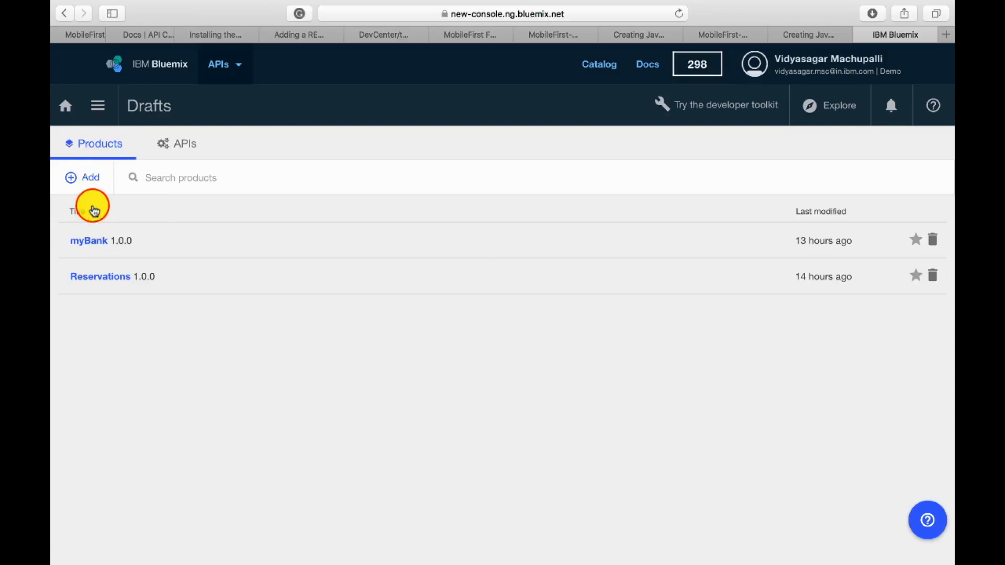
type("myBankSecurity")
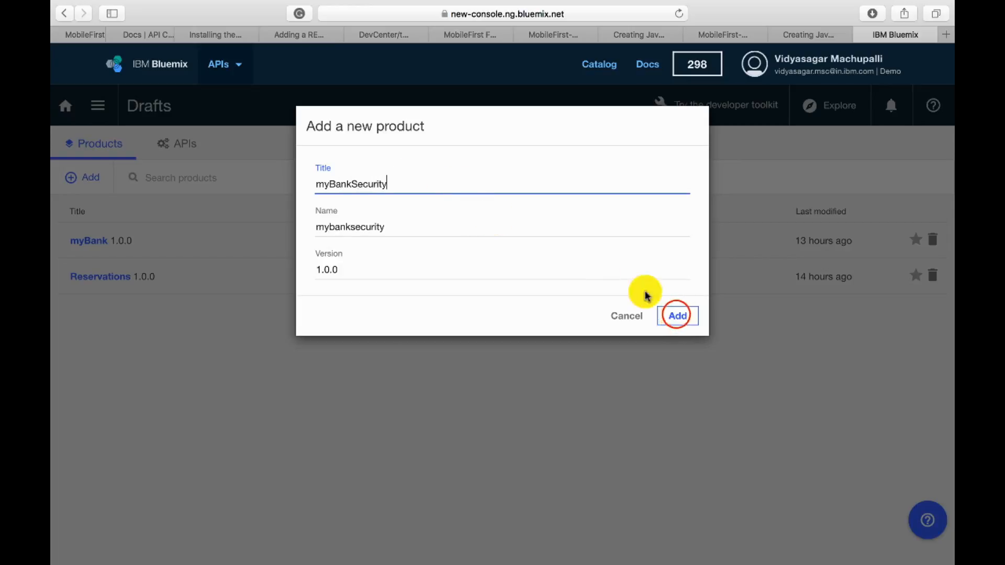
left_click(675, 316)
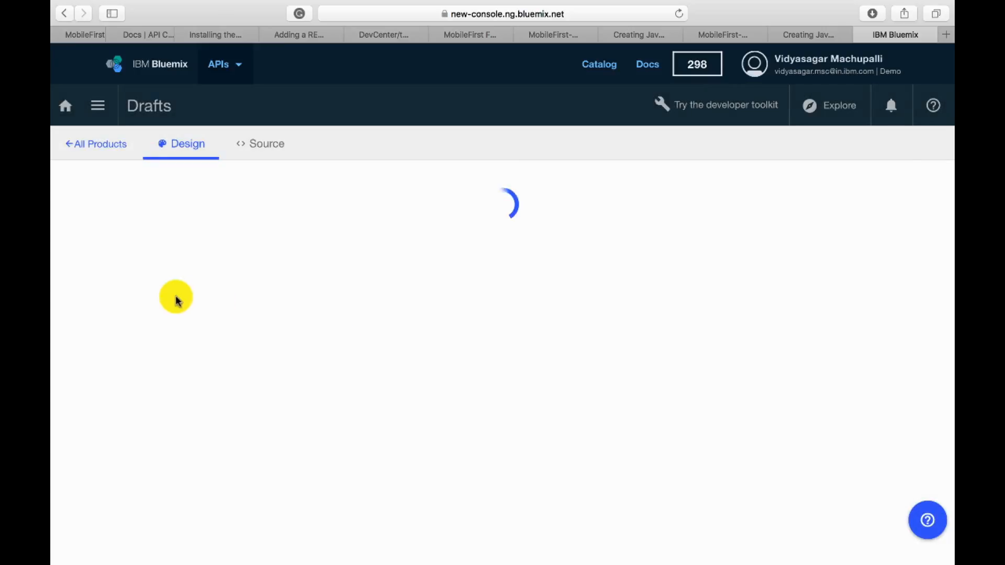
- Add the myBankSecurity and MobileFirstOAuthProvider APIs to the myBankSecurity product
left_click(73, 287)
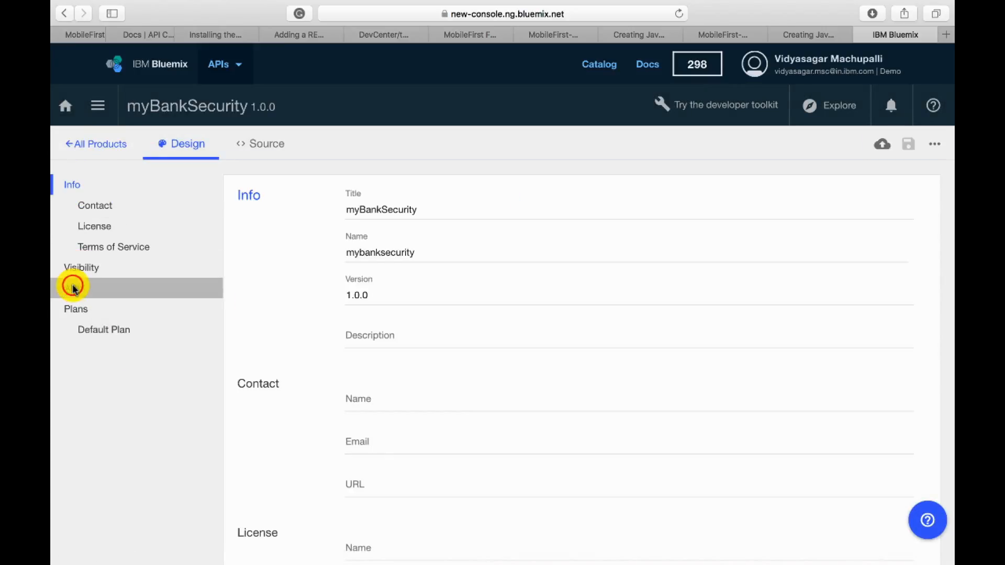
left_click(912, 345)
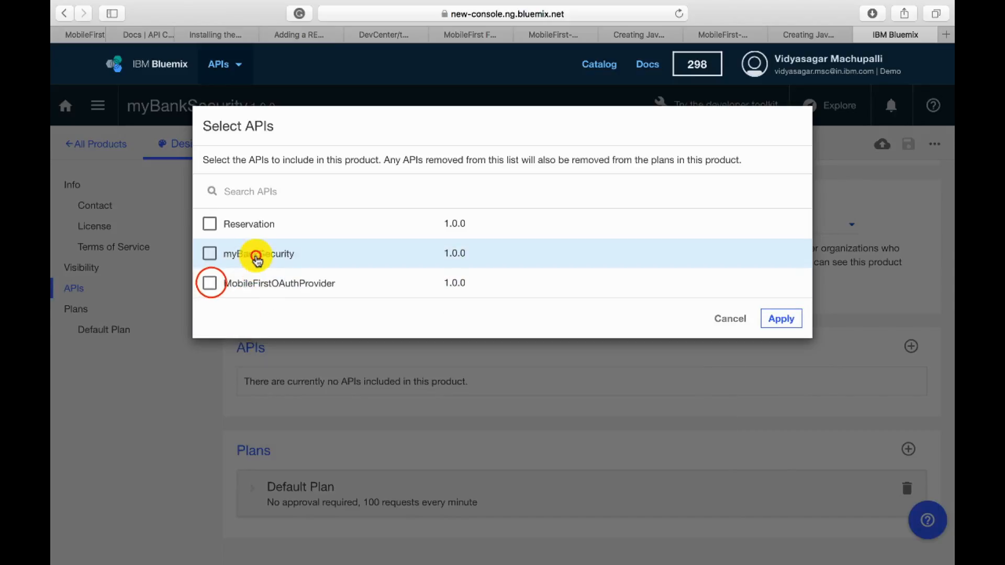
left_click(257, 255)
left_click(209, 284)
left_click(780, 318)
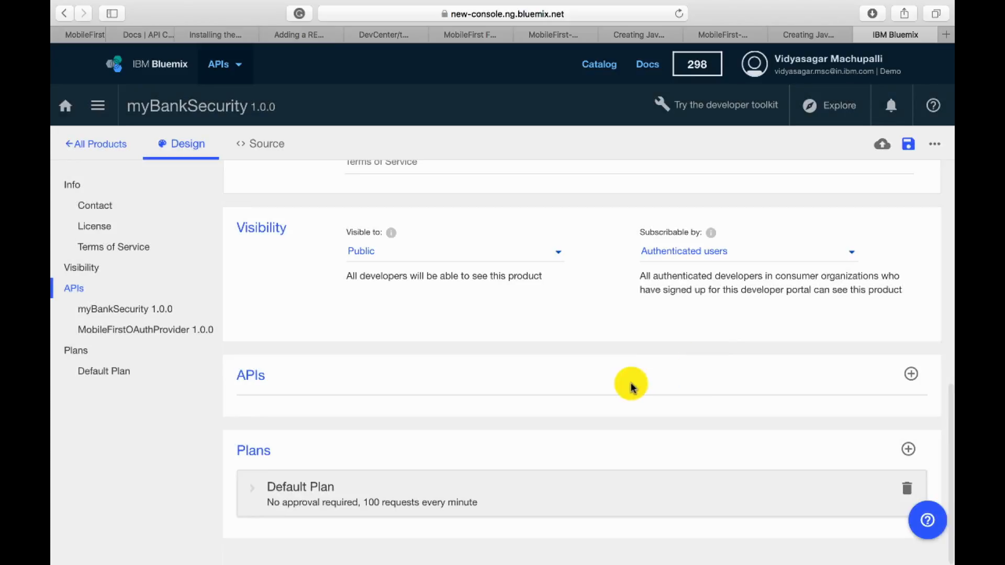
- Save the myBankSecurity product and stage it to myBankCatalog
scroll(471, 356, "up", 5)
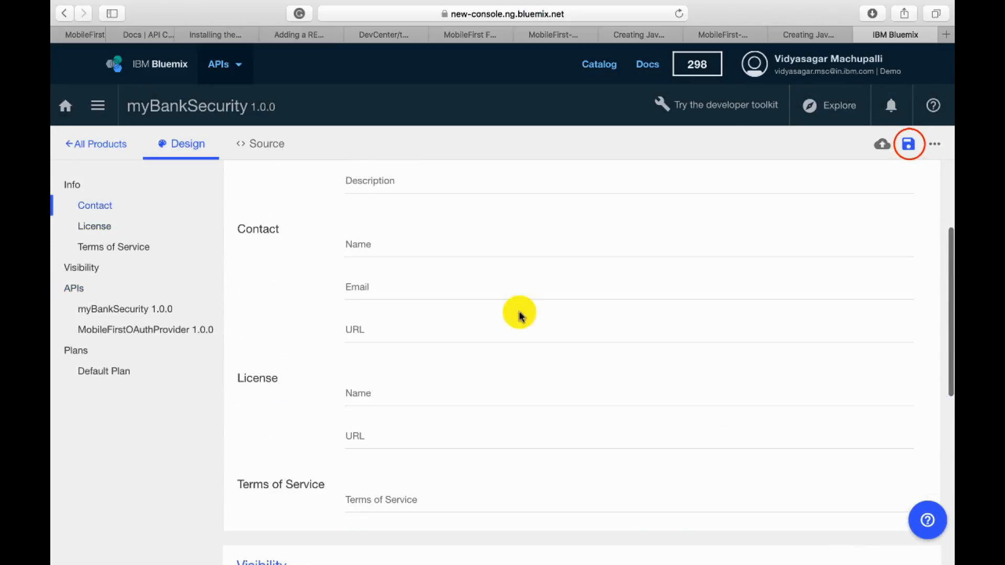
left_click(908, 144)
left_click(883, 172)
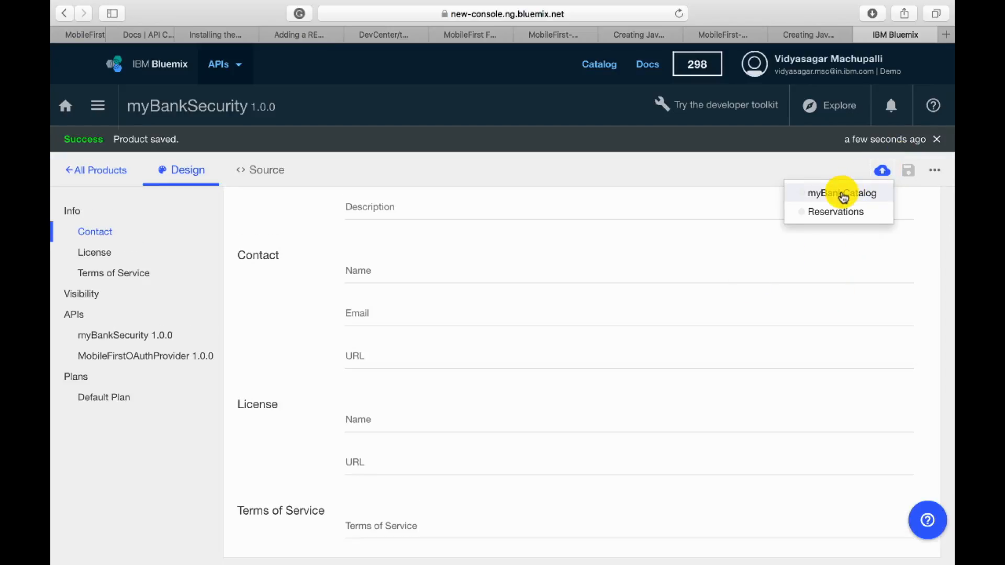
left_click(842, 194)
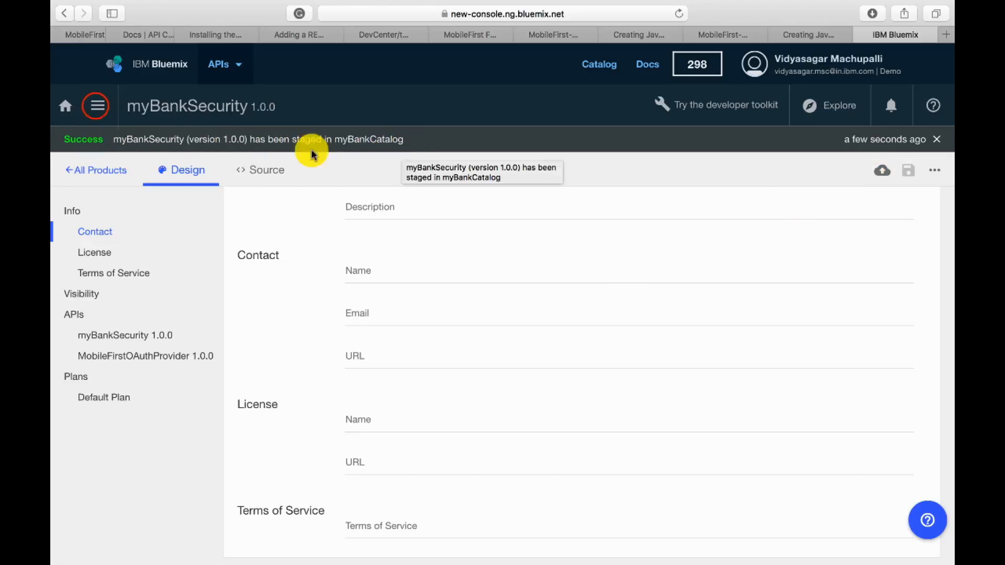
- Open myBankCatalog from the Dashboard and check the state of the myBankSecurity product
left_click(97, 105)
left_click(107, 181)
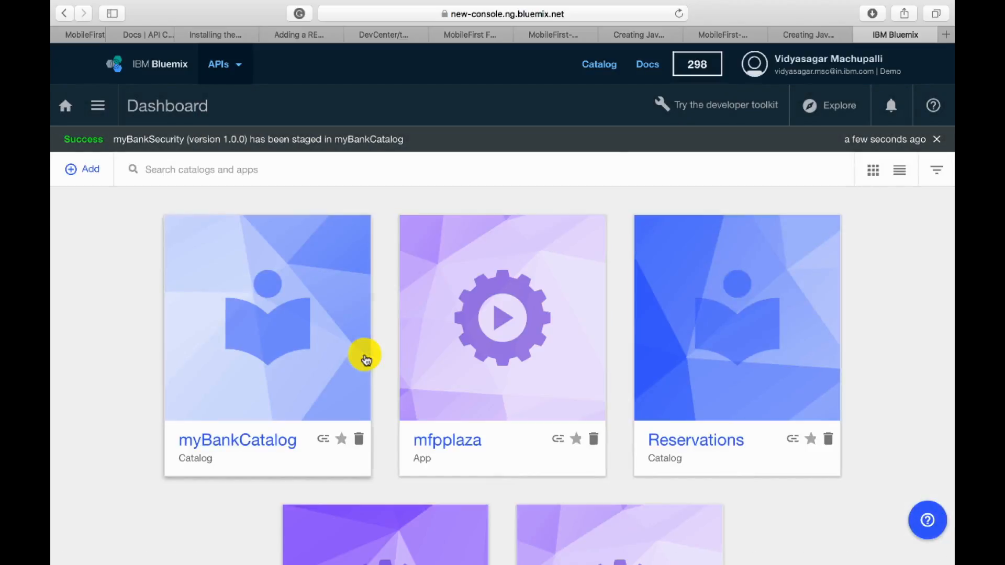
left_click(244, 328)
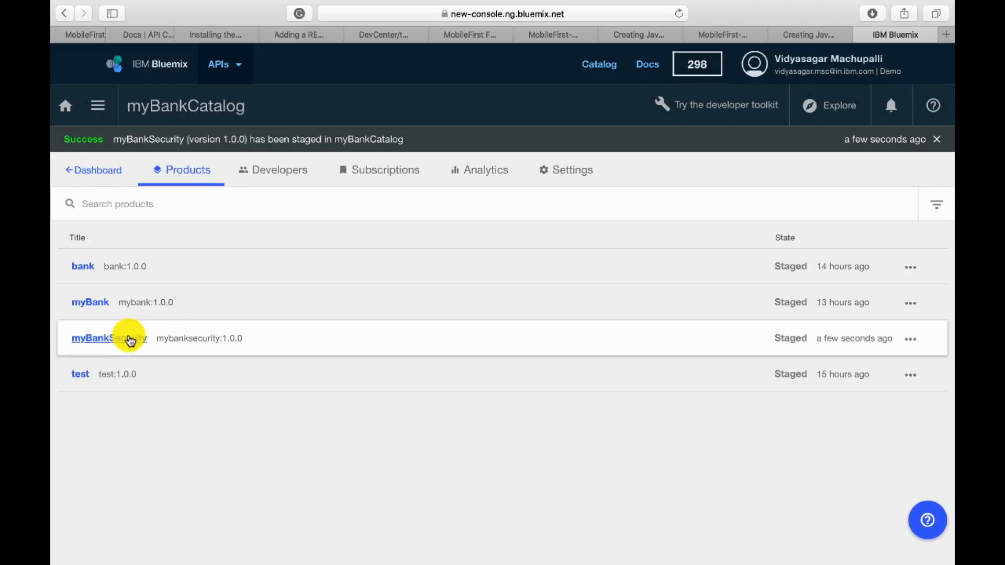
left_click(771, 343)
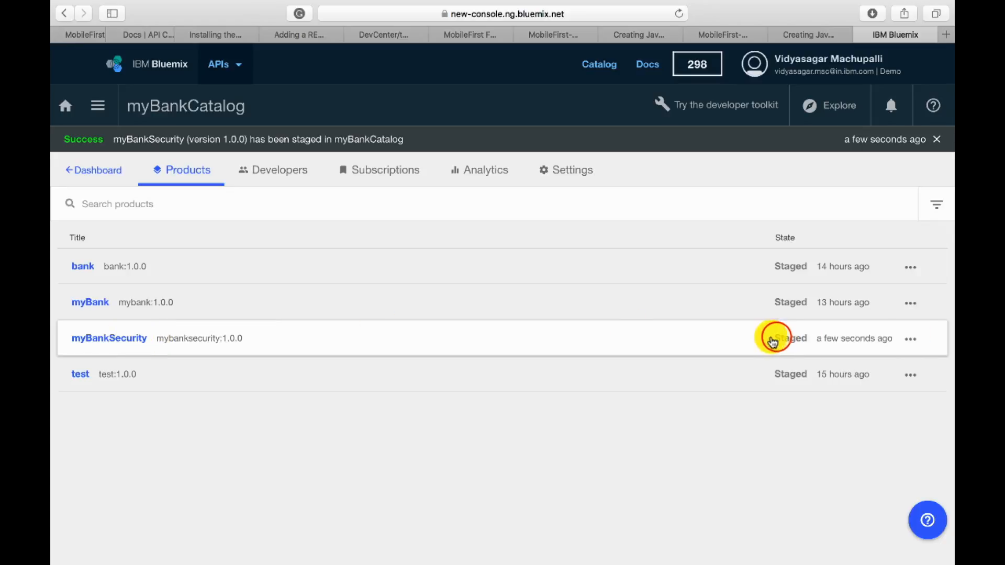
left_click_drag(777, 337, 813, 336)
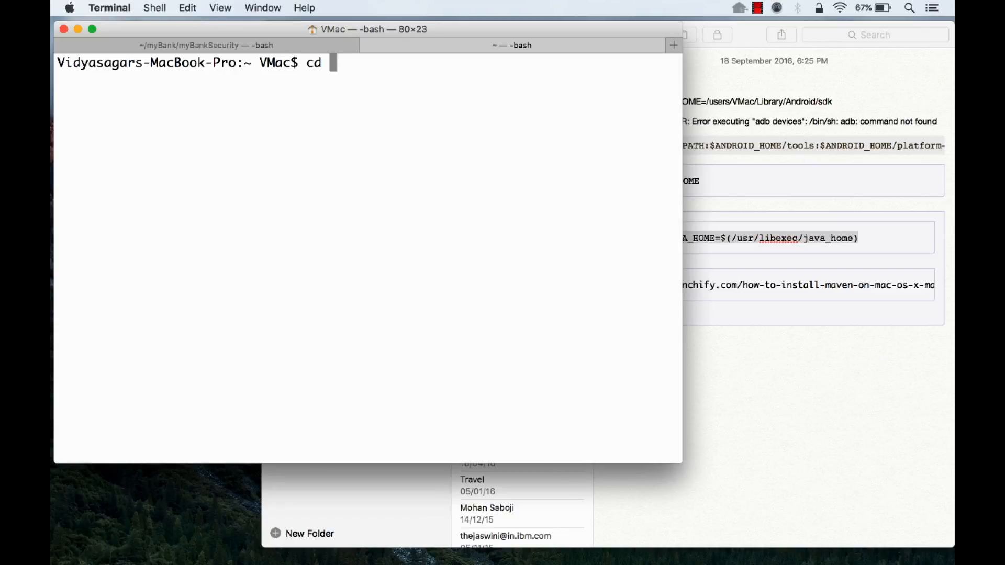
- Switch to Terminal, change into downloads/SecurityCheckAdapters-release80 and list its contents
key("Return")
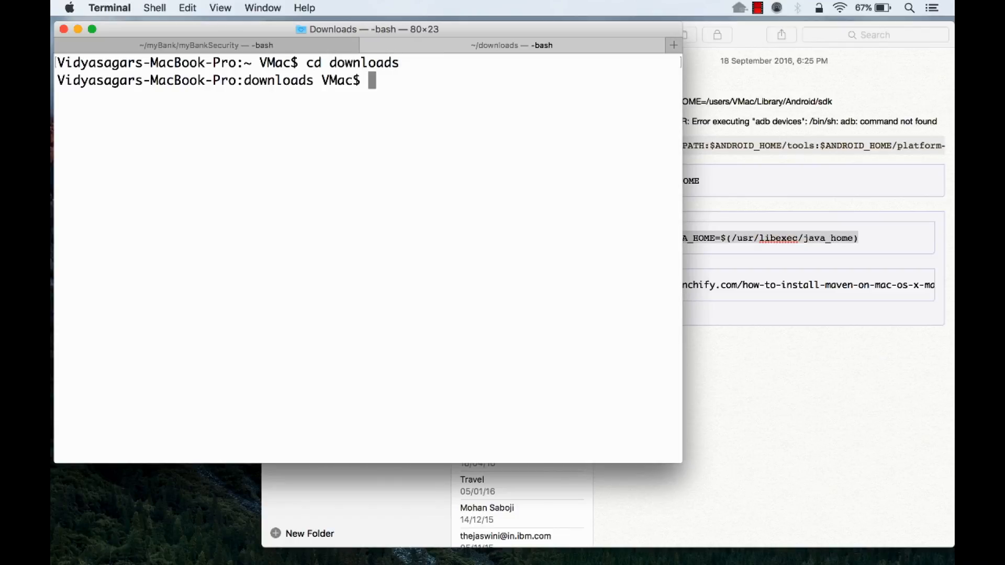
type("cd Security")
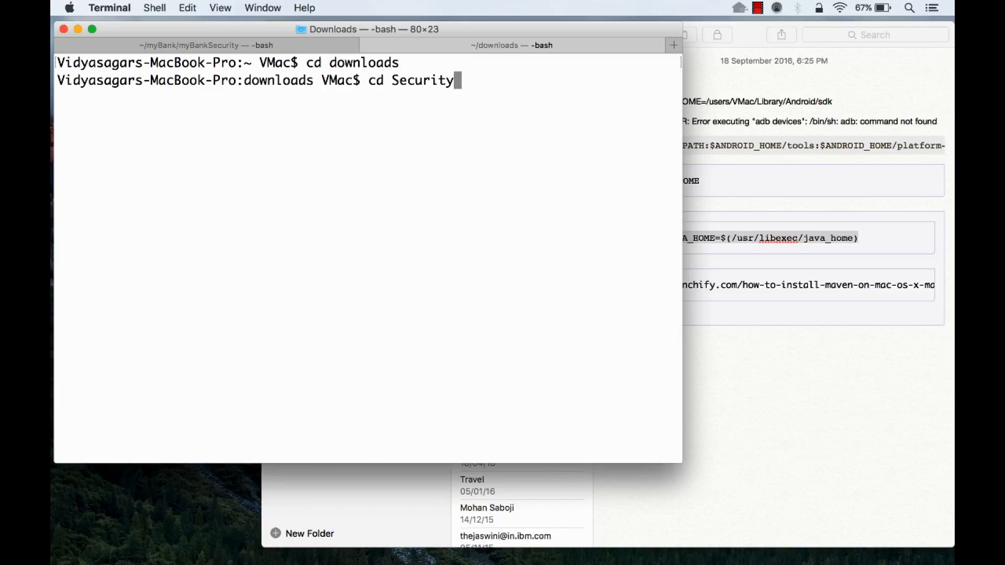
type("CheckAdapters-release80/")
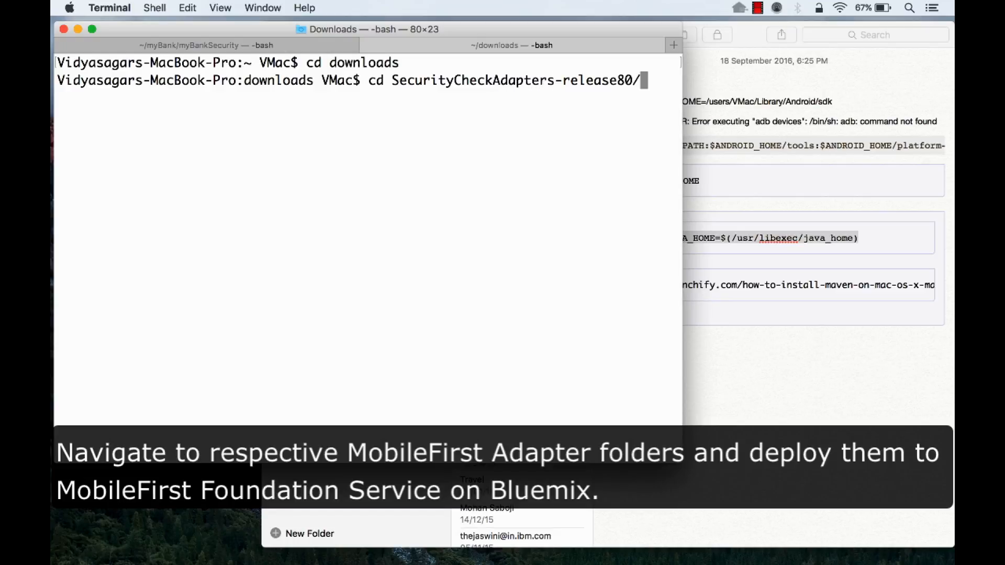
key("Return")
type("ls")
key("Return")
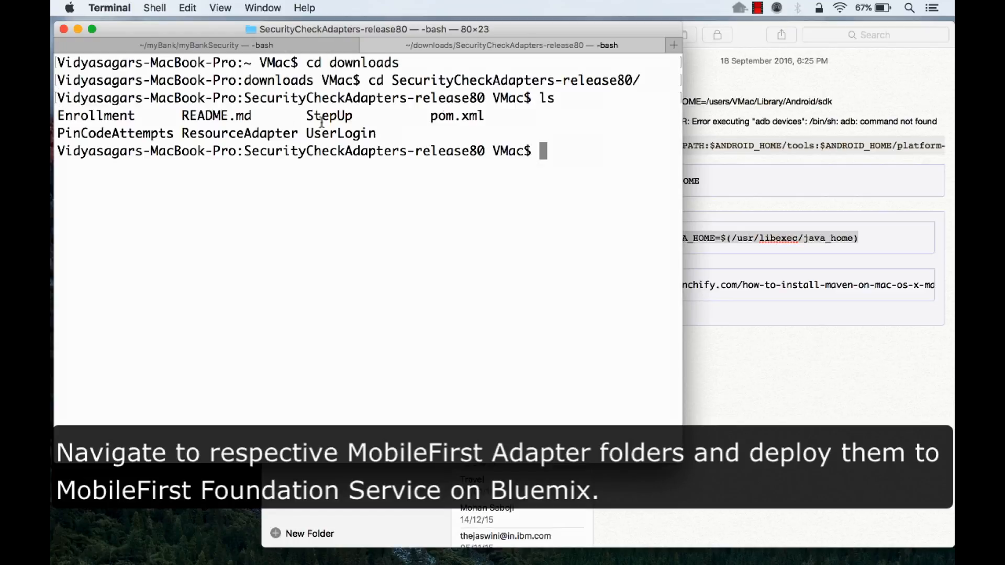
left_click_drag(100, 133, 379, 133)
left_click(544, 152)
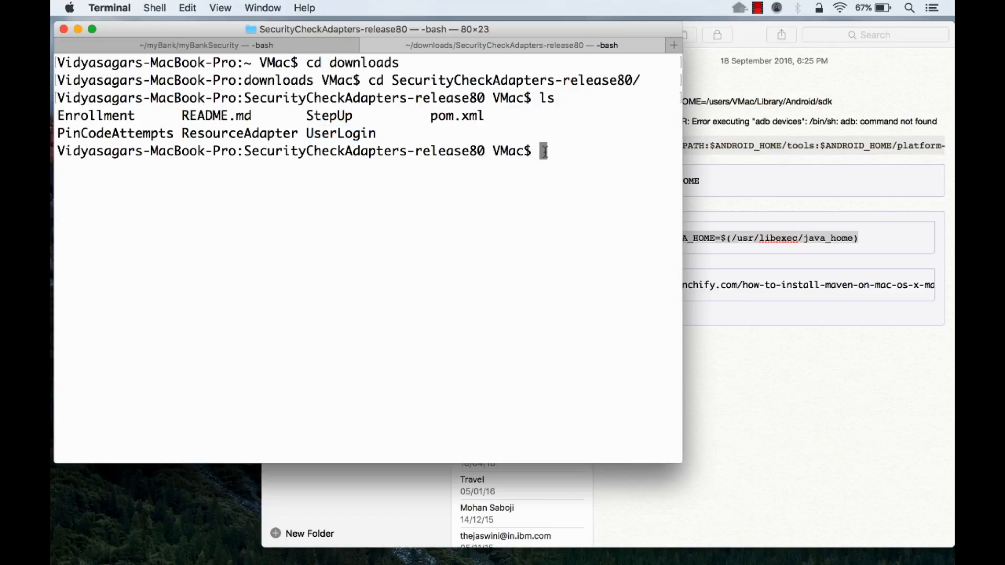
- Change into the ResourceAdapter folder and build the adapter with mfpdev adapter build
type("Resource")
key("Tab")
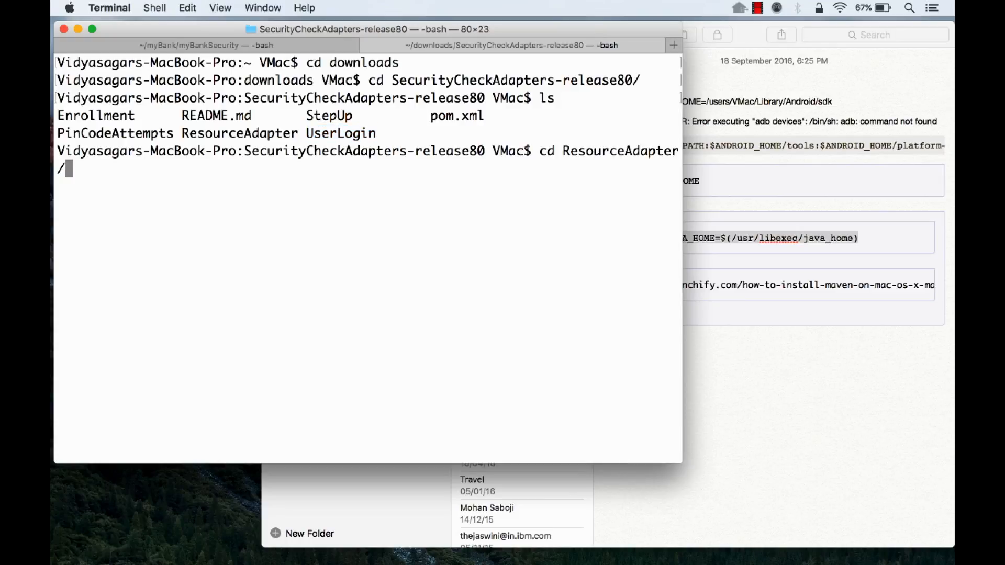
key("Return")
type("mfpdev ")
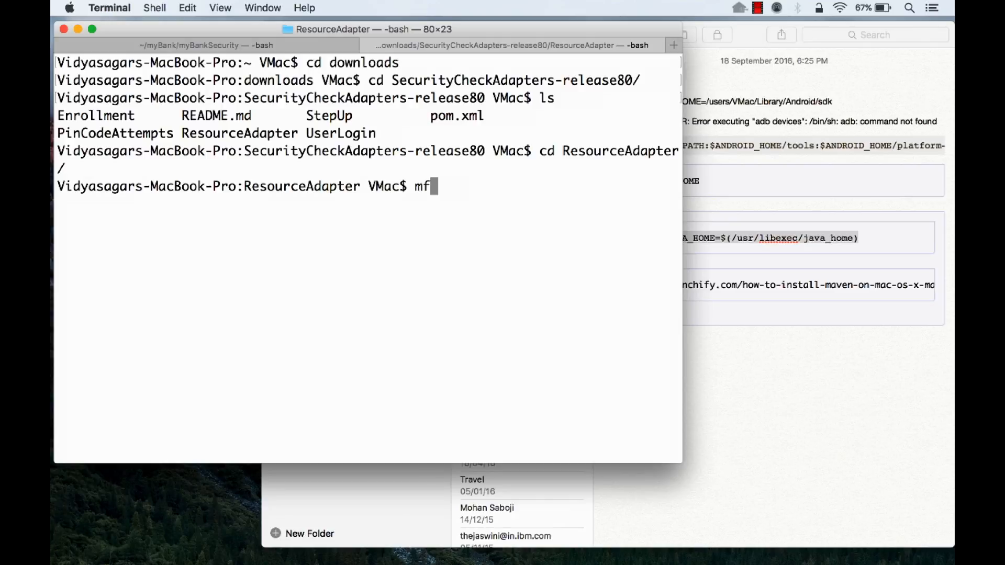
type("ada")
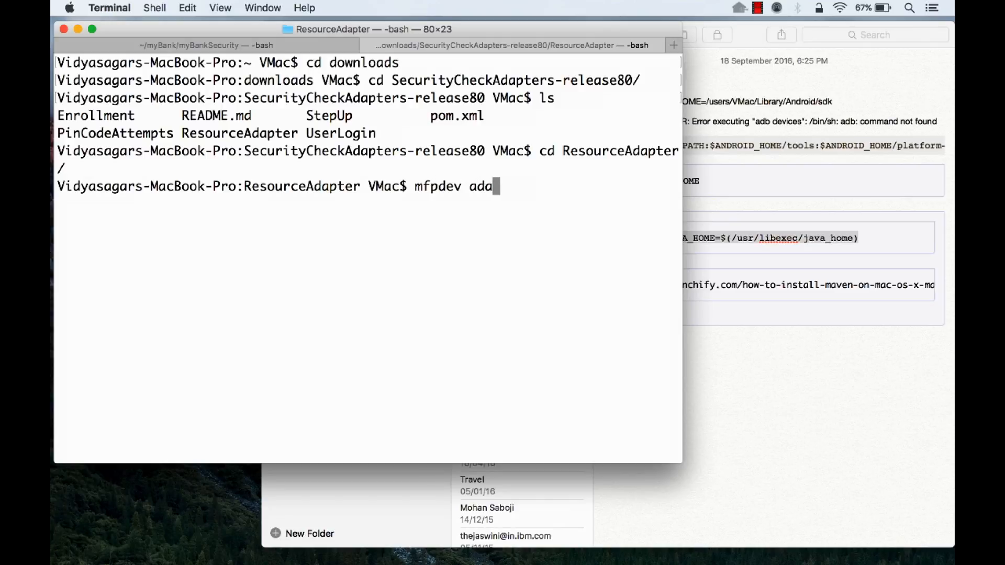
type("pter build")
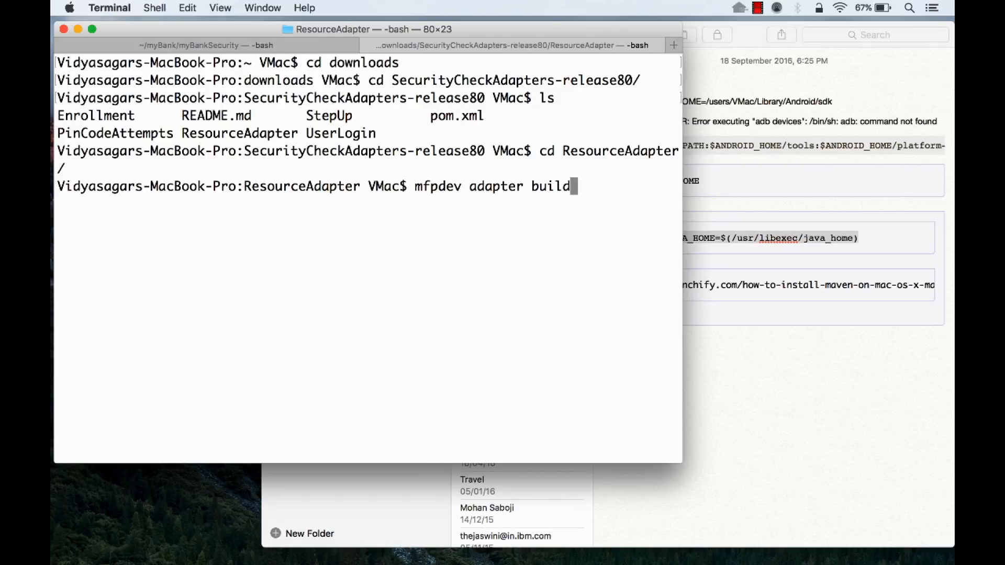
key("Return")
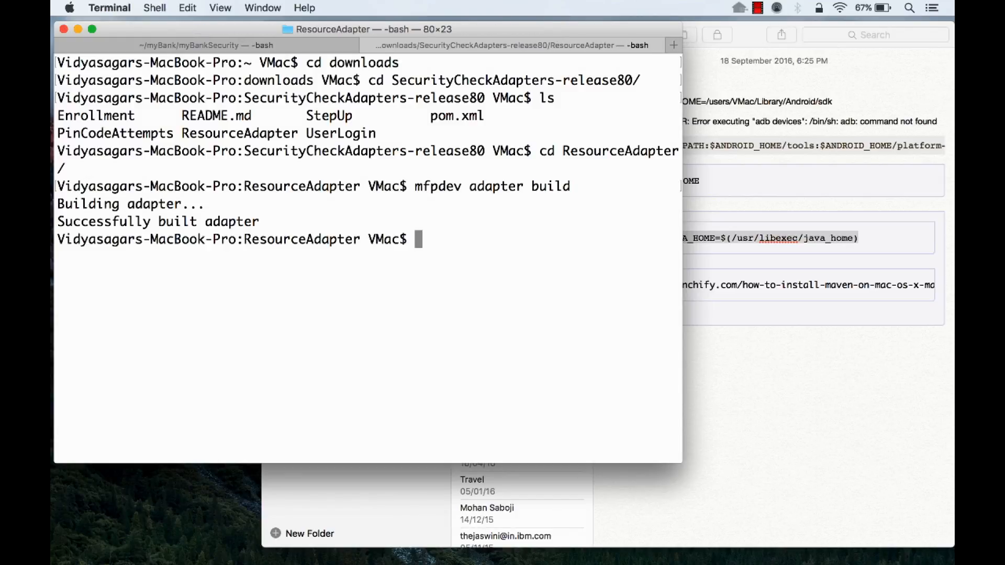
left_click_drag(265, 220, 61, 223)
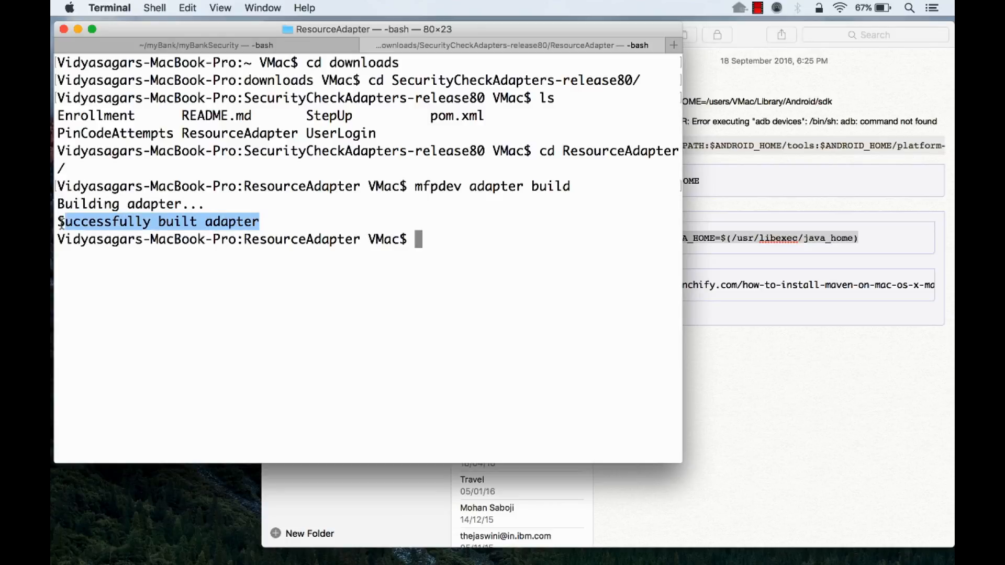
left_click(319, 300)
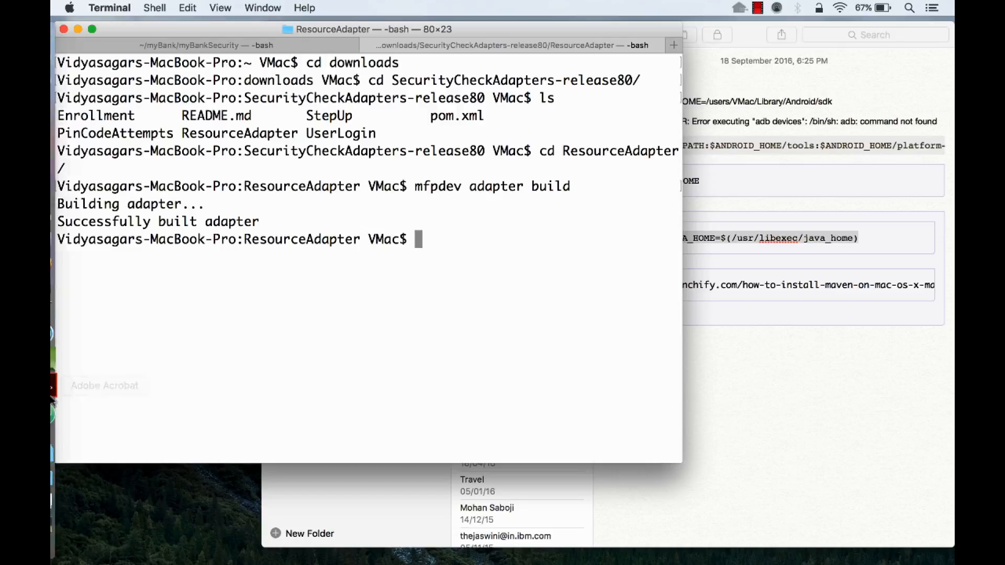
- Open the ResourceAdapter folder's pom.xml in Atom from SecurityCheckAdapters-release80 in Finder
left_click(70, 445)
left_click(253, 152)
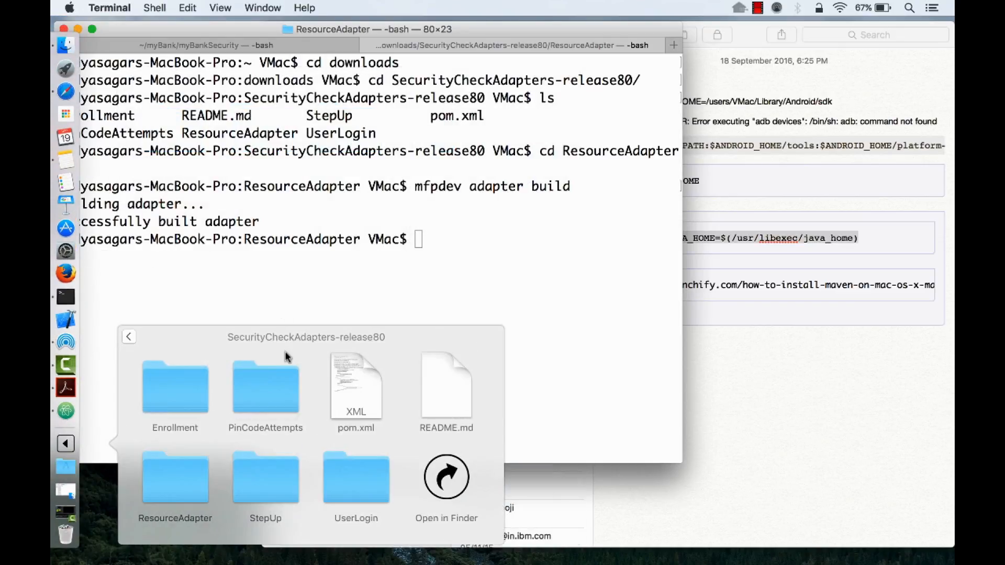
left_click(454, 478)
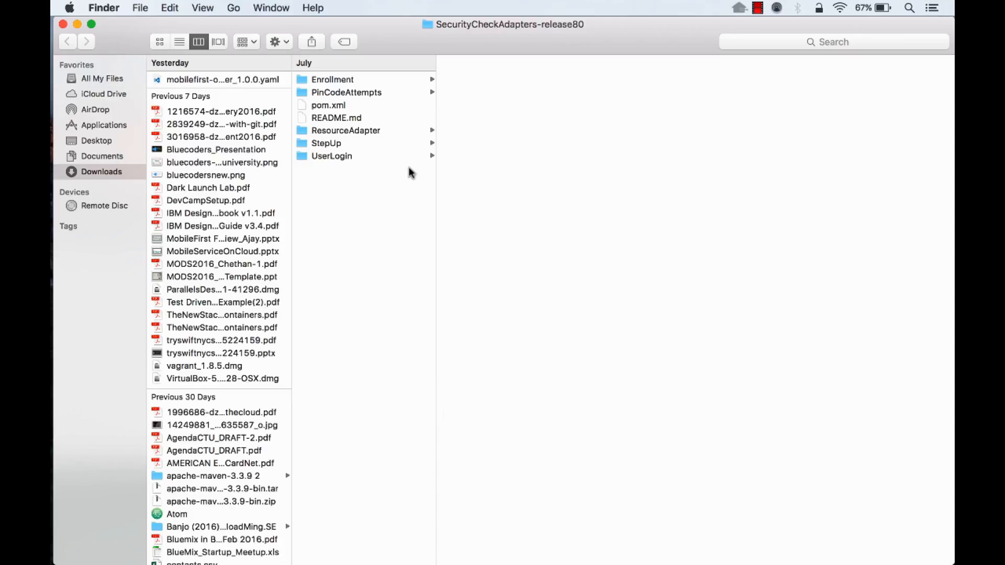
left_click(342, 130)
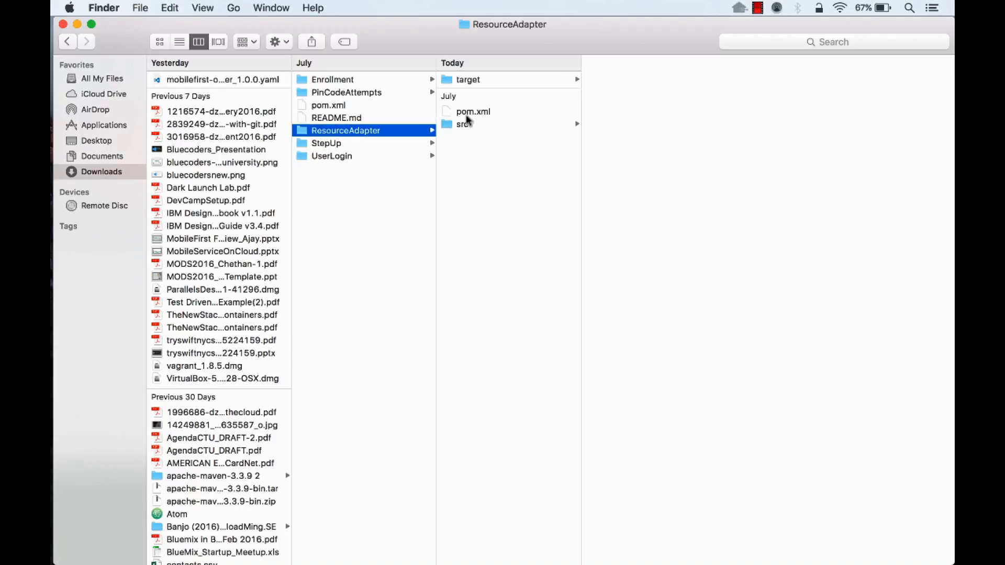
left_click(481, 113)
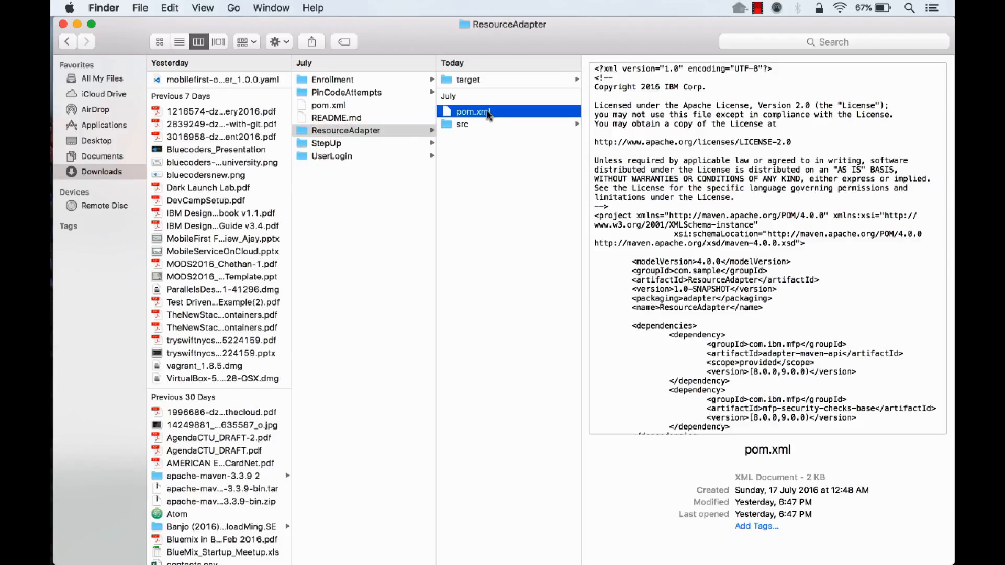
right_click(486, 114)
mouse_move(523, 132)
left_click(676, 153)
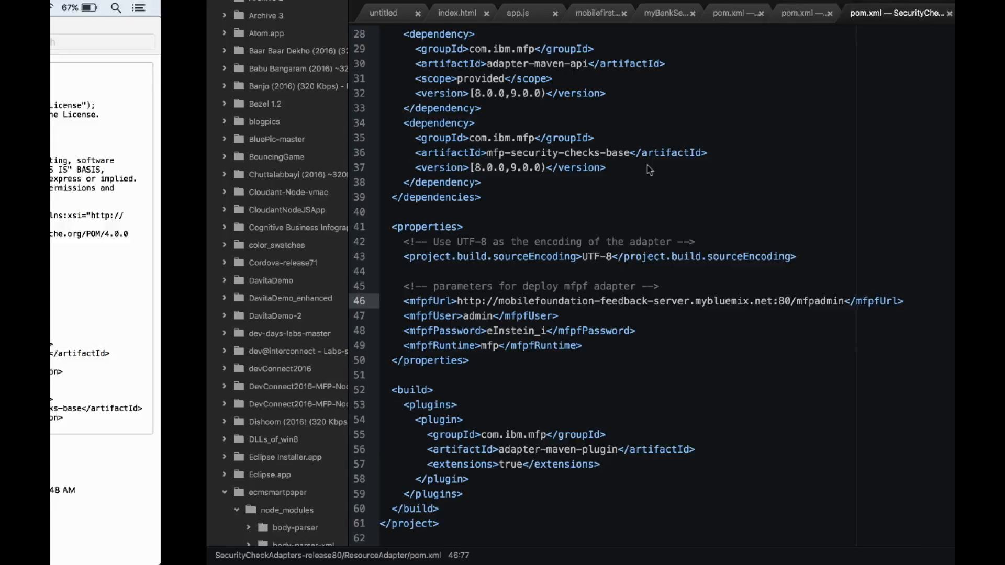
- Examine the MobileFirst deployment parameters in pom.xml, particularly the server host in mfpfUrl
left_click_drag(238, 287, 459, 348)
left_click(459, 348)
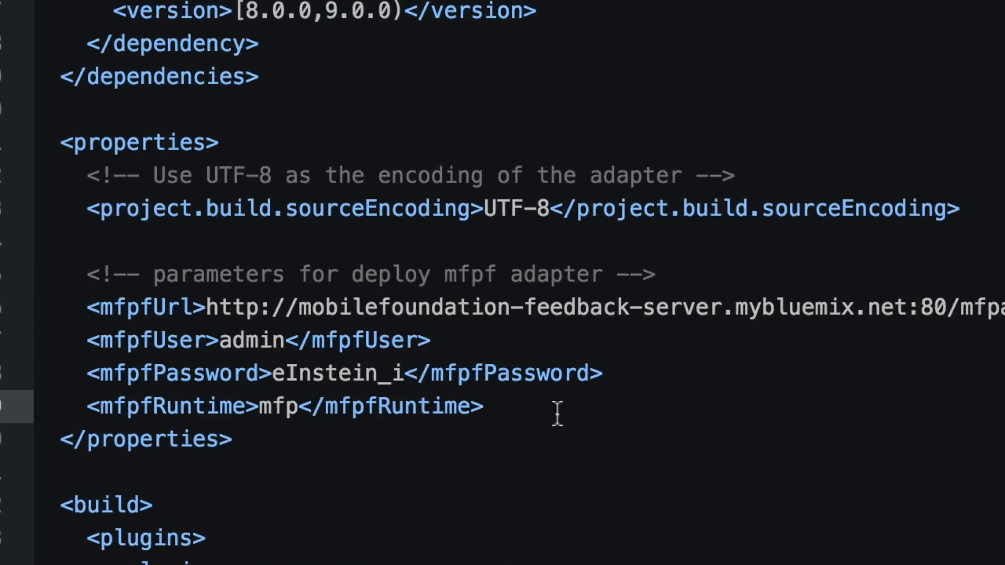
left_click_drag(299, 310, 904, 294)
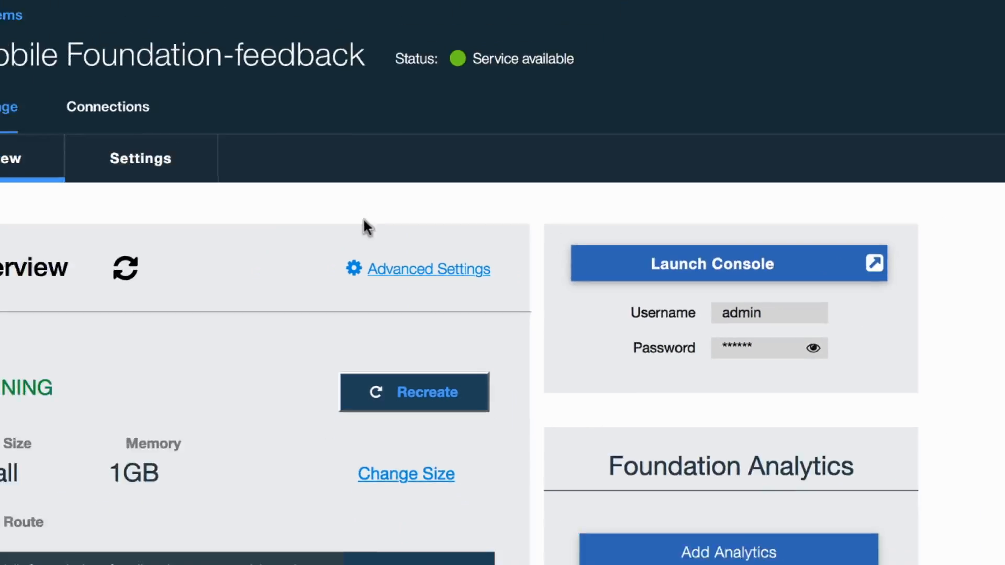
- Switch to the Mobile Foundation service overview in the browser, copy its server route and locate the console credentials
scroll(116, 256, "down", 4)
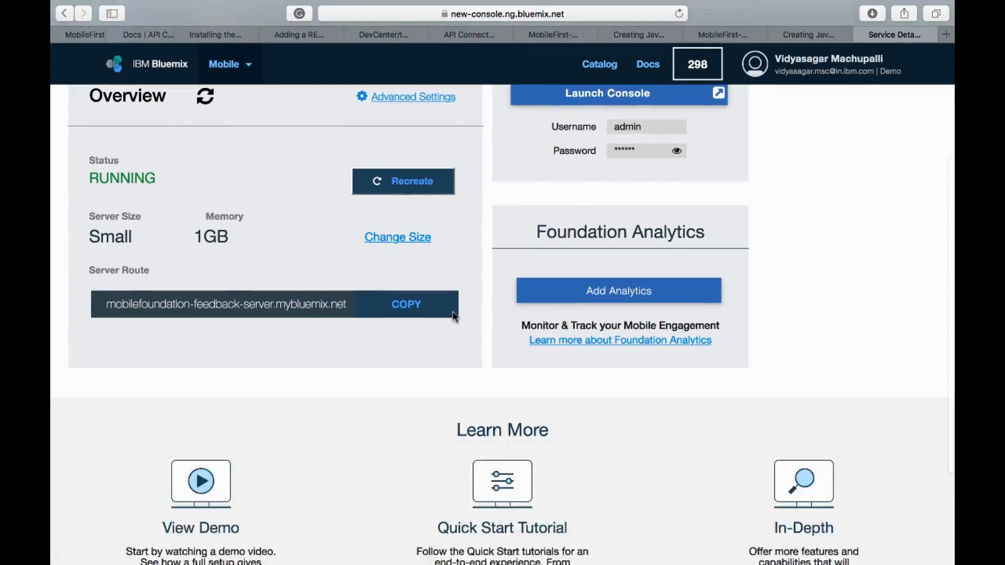
left_click_drag(111, 252, 349, 255)
key("super+c")
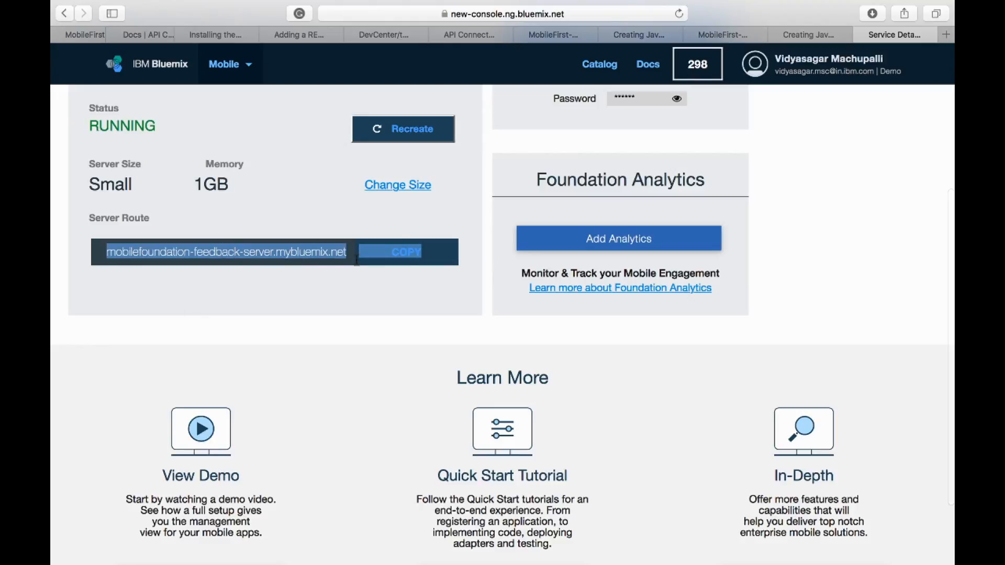
scroll(370, 399, "up", 3)
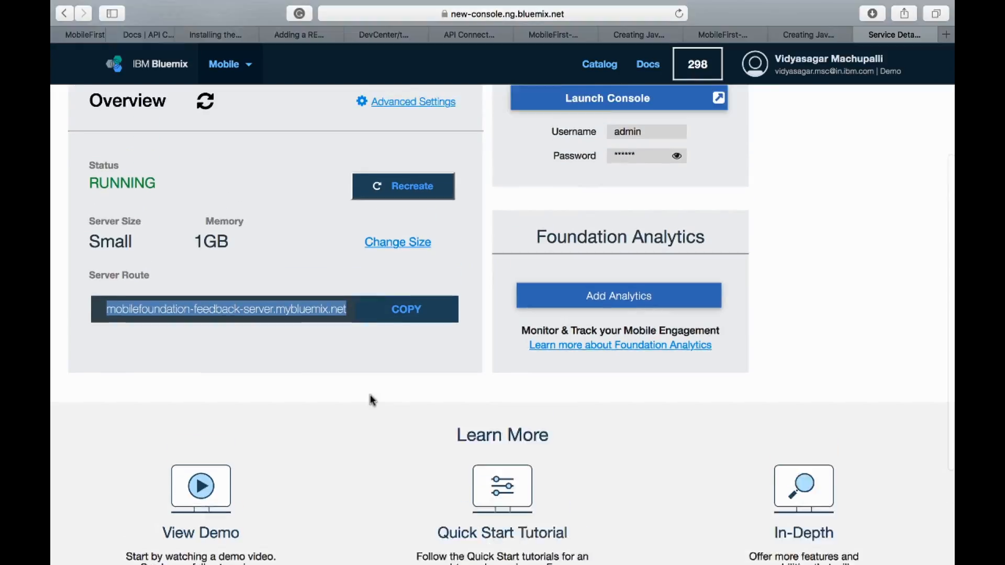
left_click(617, 227)
double_click(617, 225)
double_click(622, 245)
left_click(640, 305)
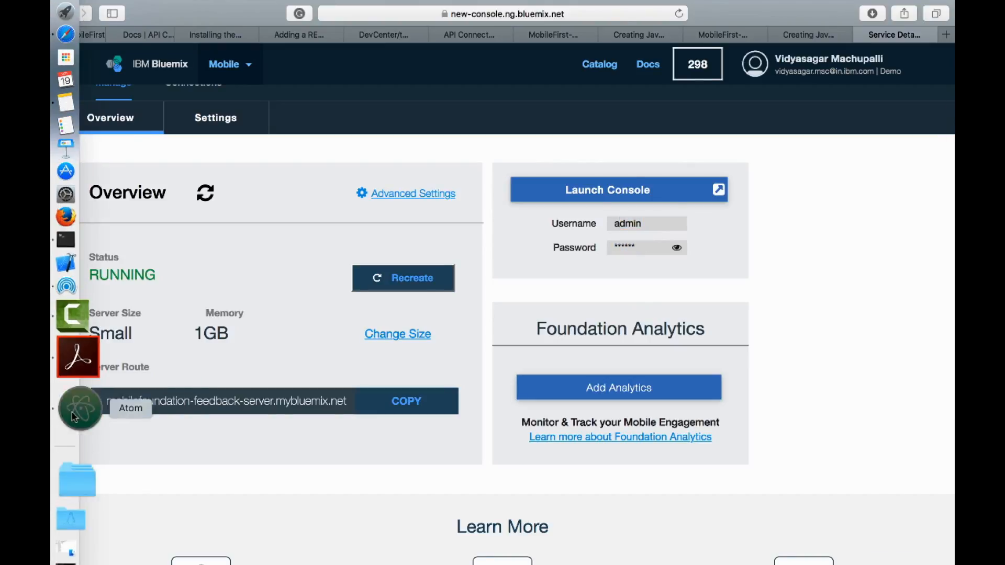
- Switch to Atom and replace the host in pom.xml's mfpfUrl with mobilefoundation-feedback-server.mybluemix.net, followed by :80/mfpadmin
left_click(78, 411)
left_click(421, 311)
left_click_drag(348, 302, 614, 306)
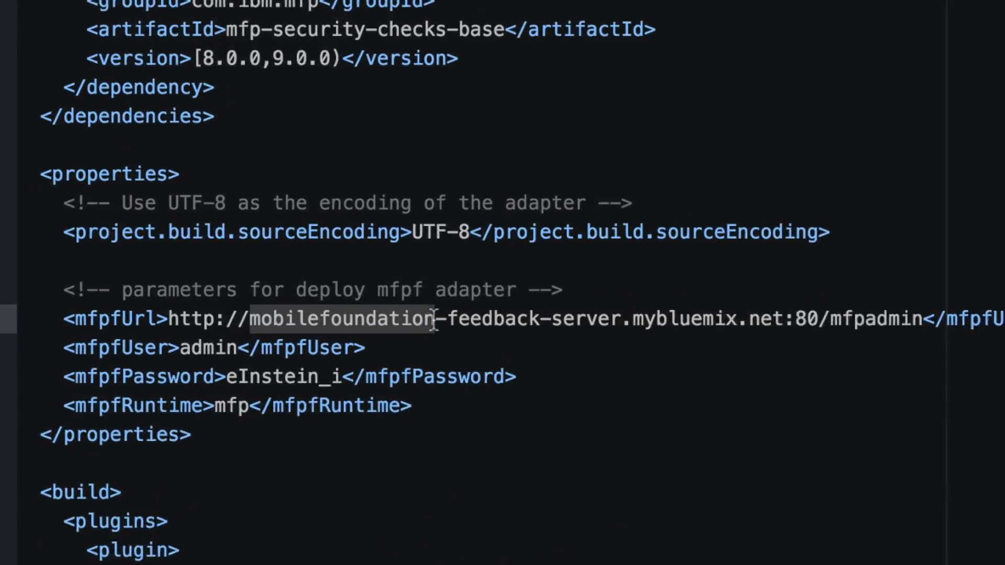
key("super+v")
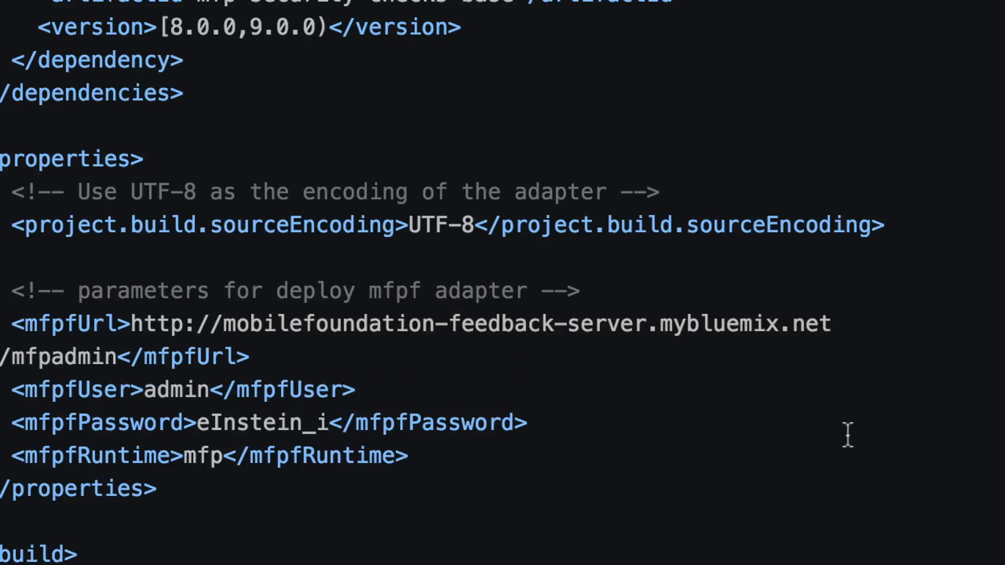
key("BackSpace")
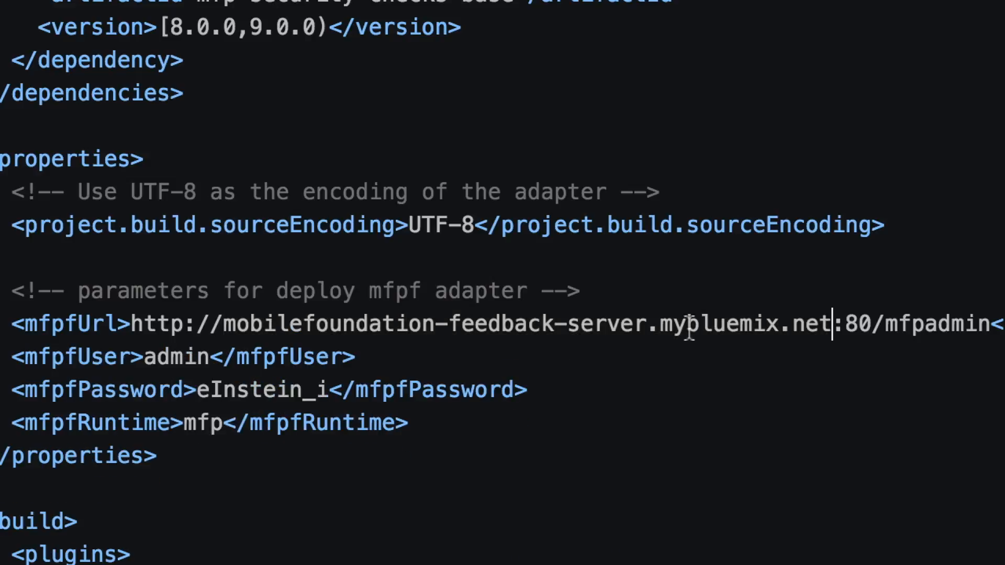
- Review the port, /mfpadmin path, mfpfUser, mfpfPassword and mfpfRuntime settings in the adapter's pom.xml
double_click(863, 326)
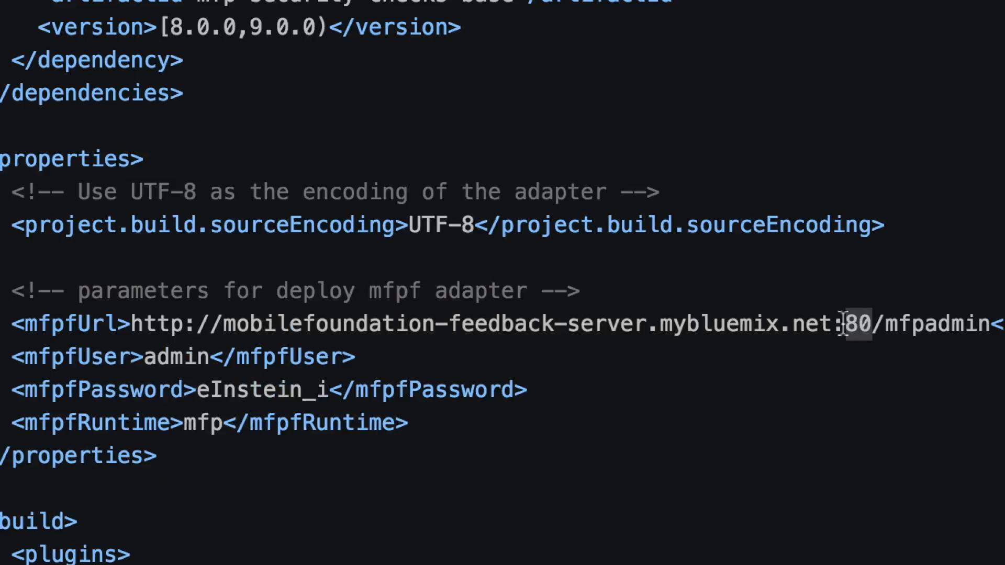
left_click(883, 381)
left_click_drag(873, 327, 991, 331)
left_click(895, 386)
double_click(178, 357)
double_click(248, 401)
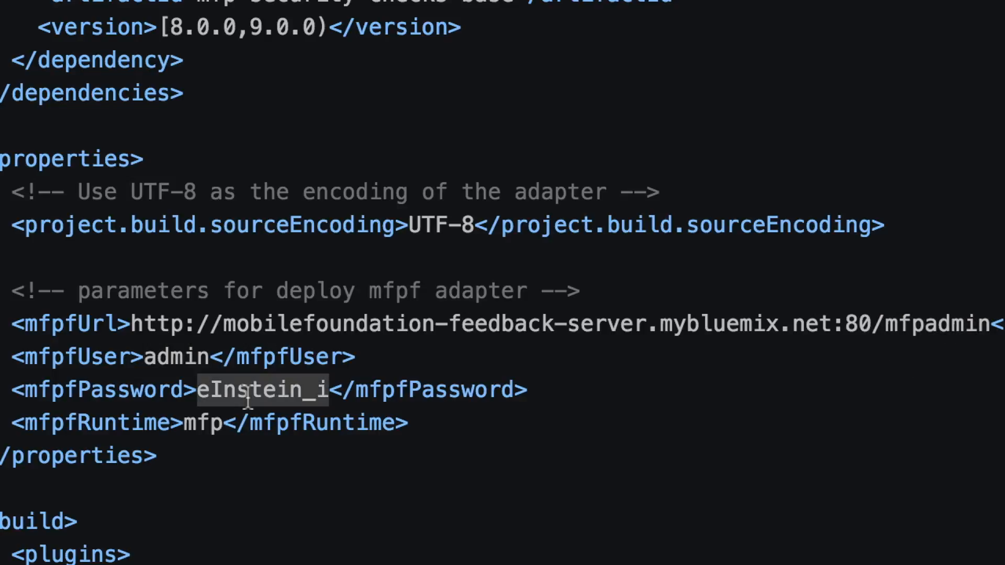
double_click(206, 423)
left_click(476, 474)
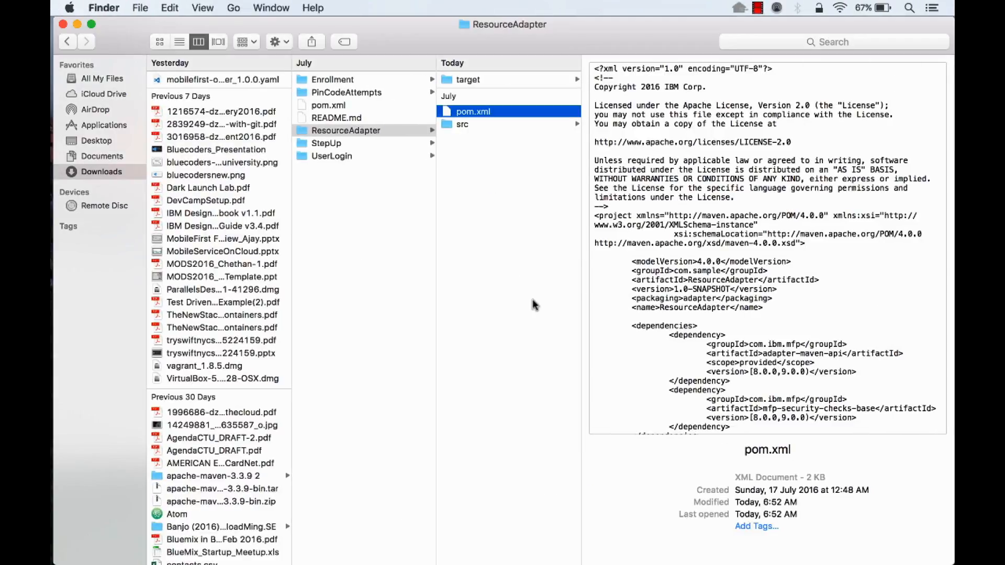
- Switch to Terminal and deploy the ResourceAdapter with mfpdev adapter deploy -x, checking the deployment output
mouse_move(52, 269)
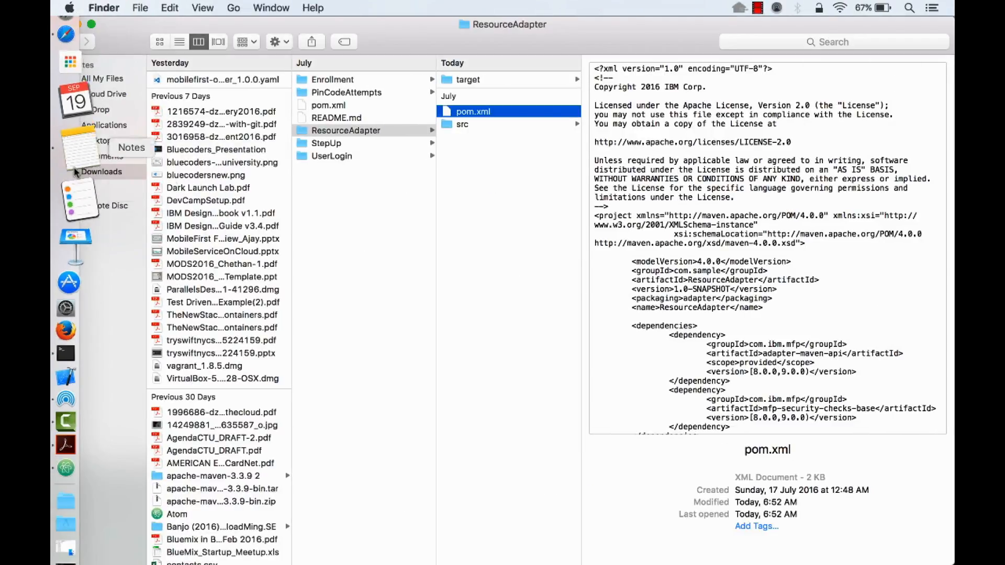
left_click(79, 301)
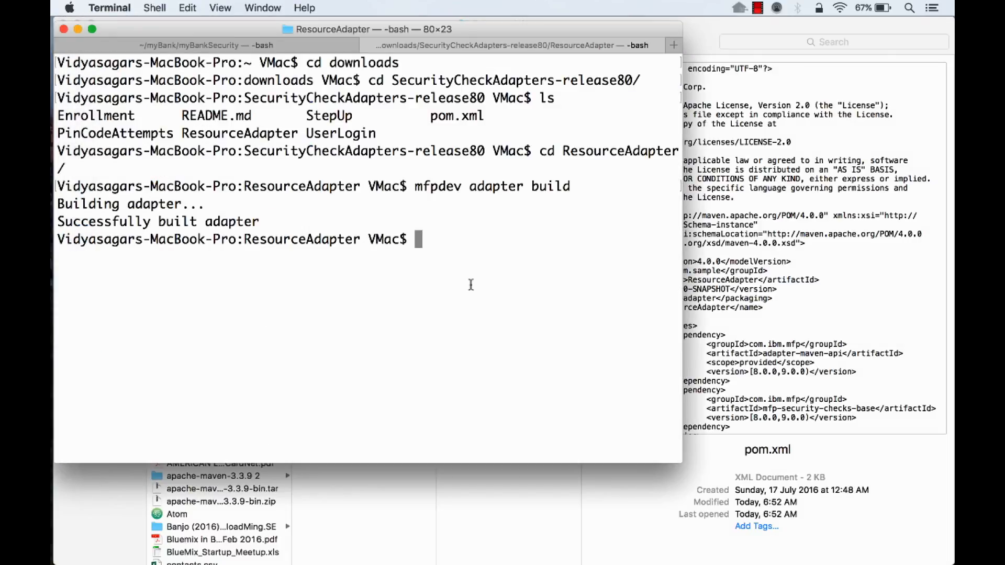
type("mfpdev adapter deploy -x")
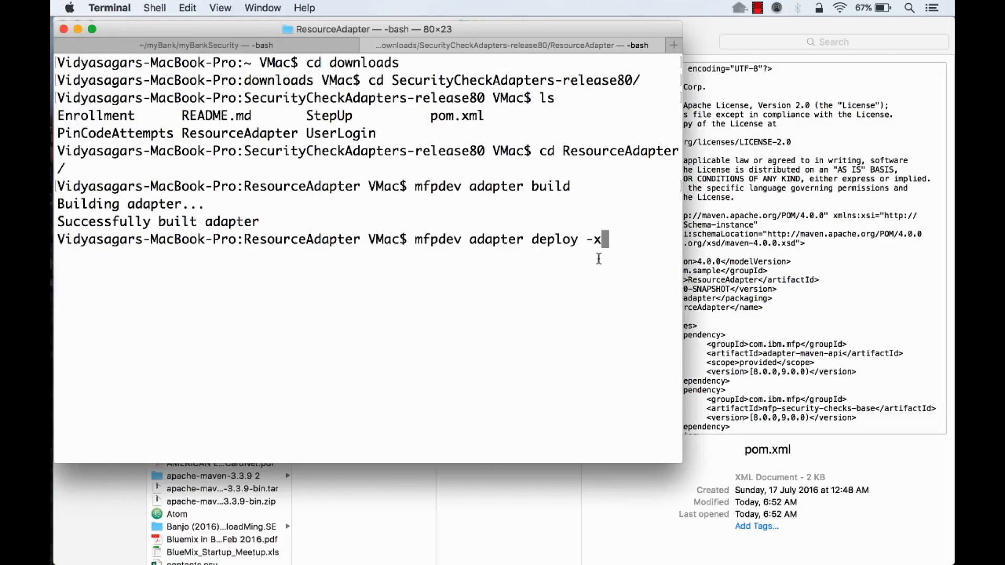
left_click_drag(418, 241, 610, 240)
left_click(617, 237)
key("Return")
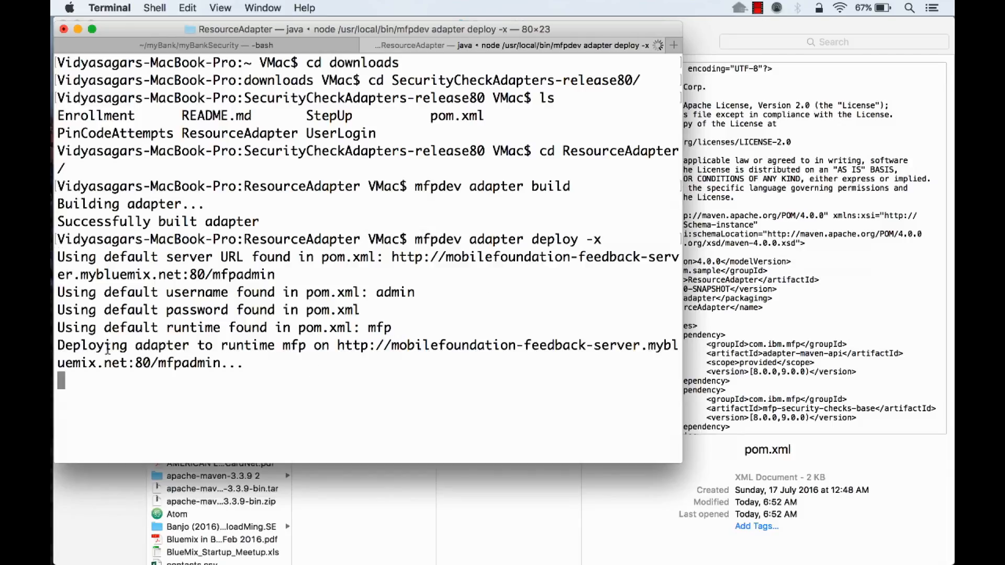
left_click_drag(60, 346, 58, 380)
left_click(268, 359)
left_click(346, 380)
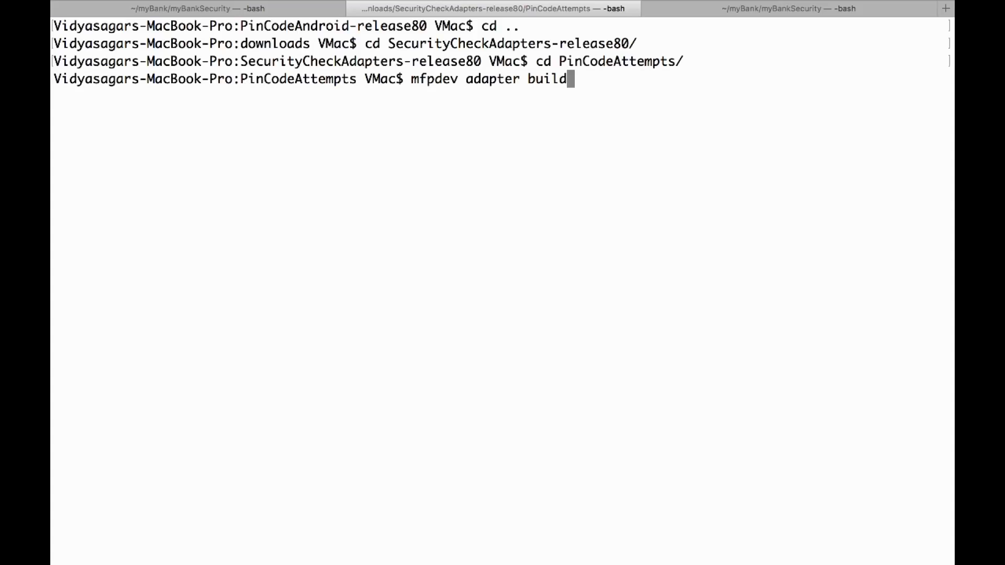
- Build the PinCodeAttempts adapter and deploy it with mfpdev adapter deploy -x
key("Return")
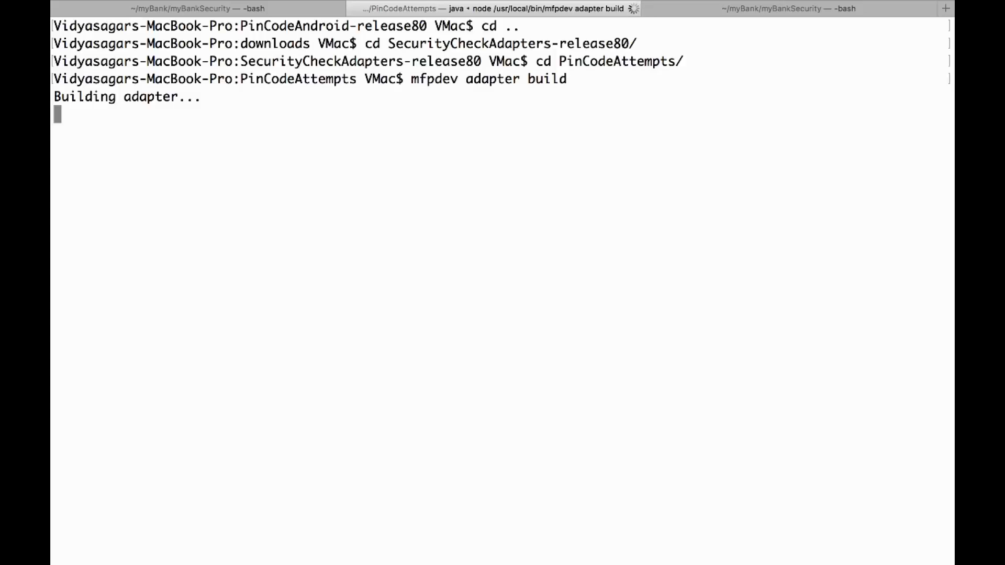
type("mfpdev adapter deploy -x")
key("Return")
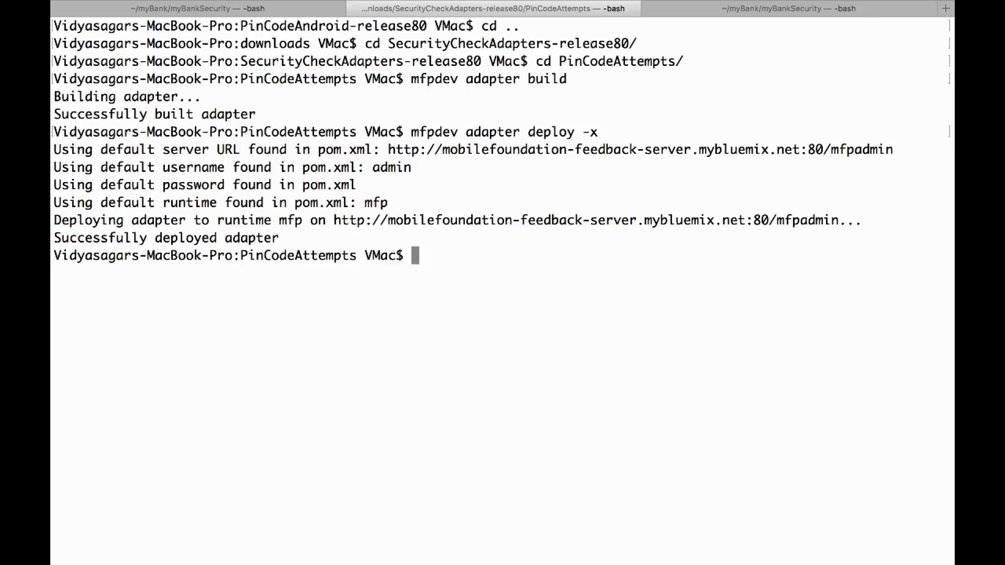
- From the PinCodeAndroid-release80 folder, register the Android app with mfpdev app register and run mfpdev app push
type("cd ..")
key("Return")
type("cd ..")
key("Return")
type("cd PinCodeAndroid-release80/")
key("Return")
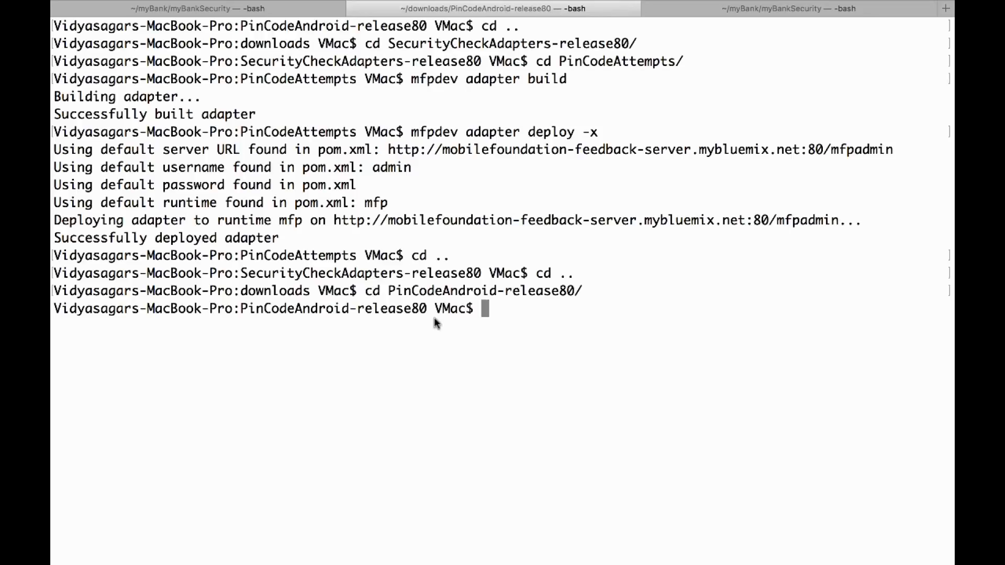
type("mfp")
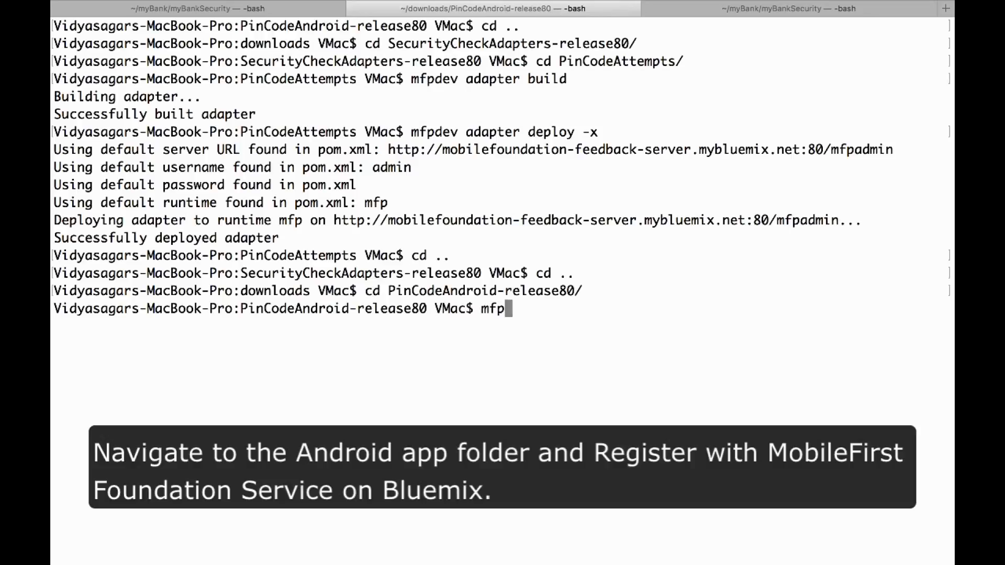
type("dev app register")
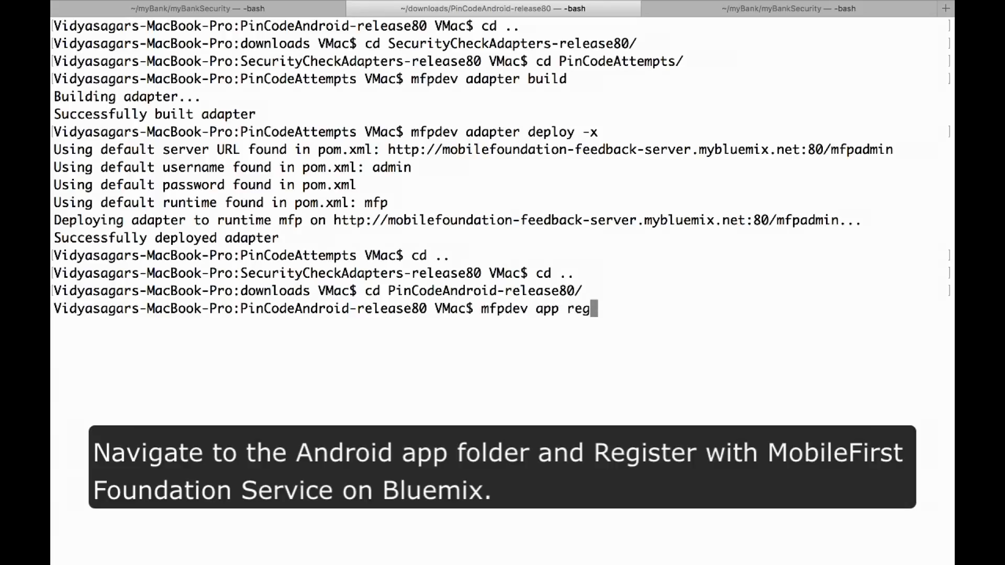
key("Return")
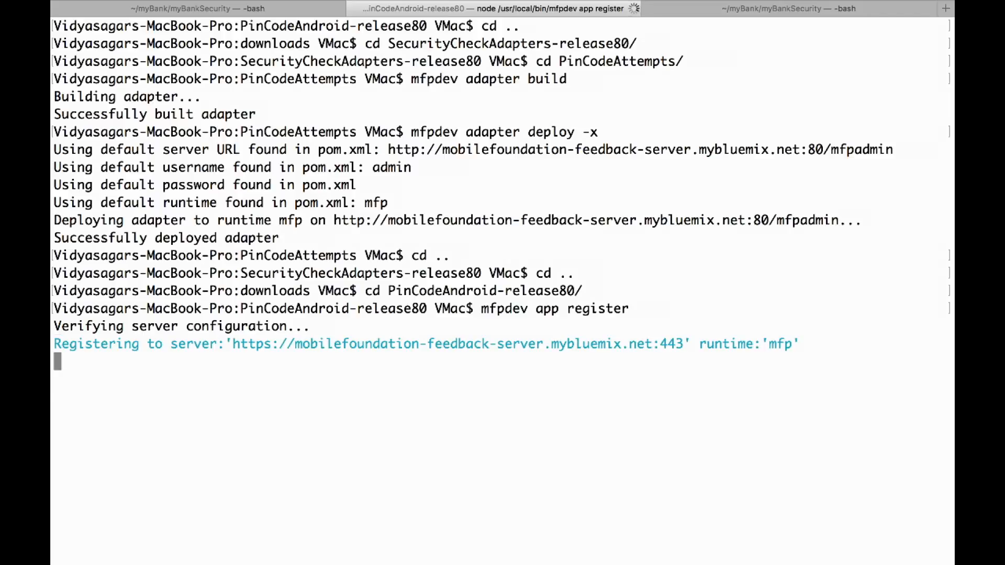
type("mfpdev app push")
key("Return")
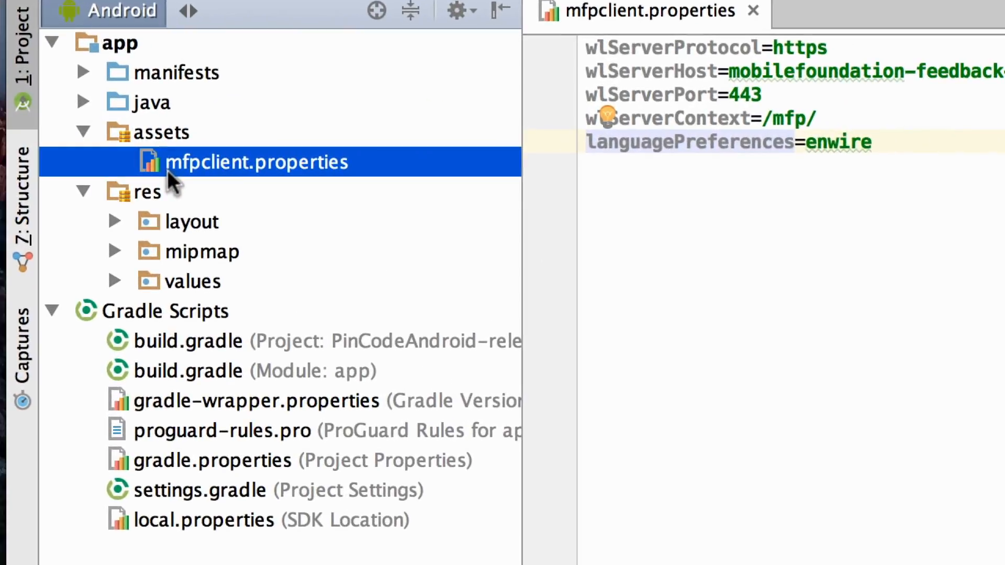
left_click_drag(728, 70, 1004, 59)
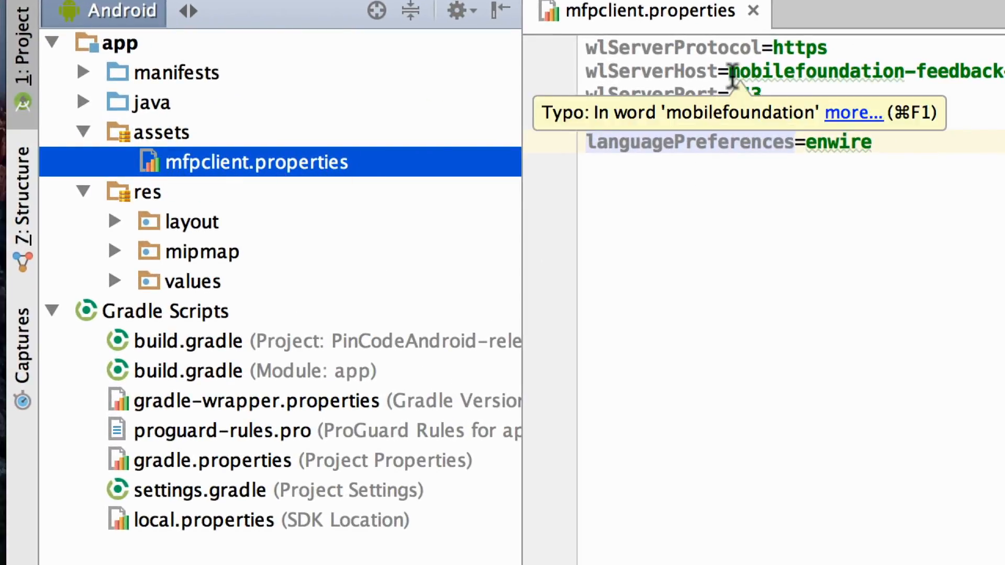
left_click_drag(668, 93, 899, 102)
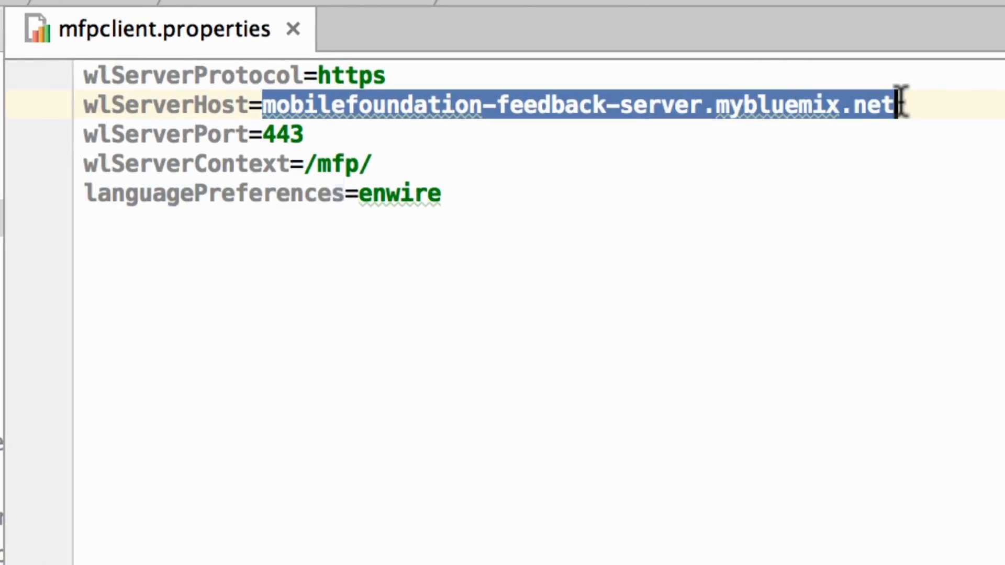
type("https://api.us.apiconnect.ibmcloud.com")
- Set wlServerContext in mfpclient.properties to /{OrganisationName}/{CatalogName}/mfpProvider
left_click(388, 163)
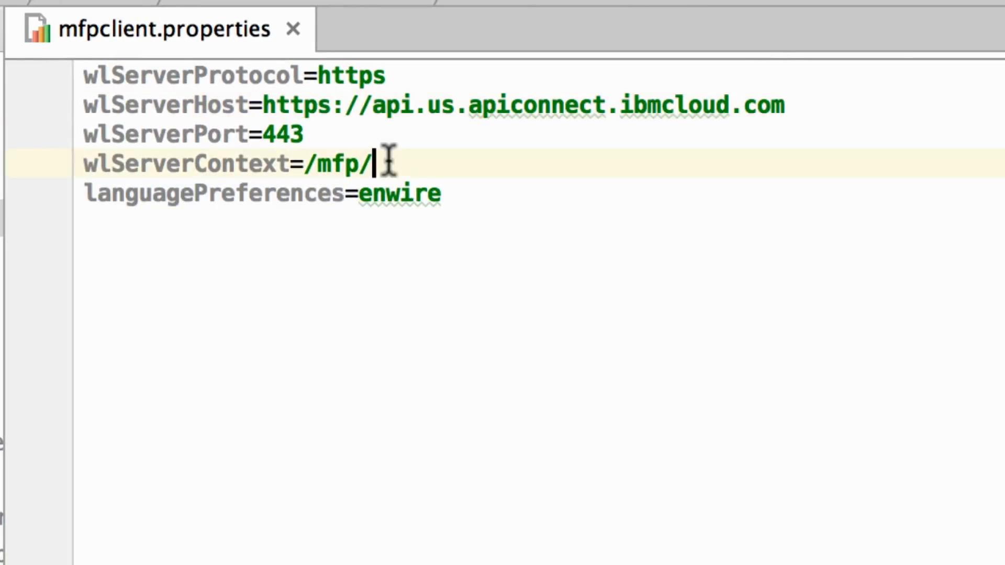
key("BackSpace")
key("BackSpace")
key("BackSpace")
key("BackSpace")
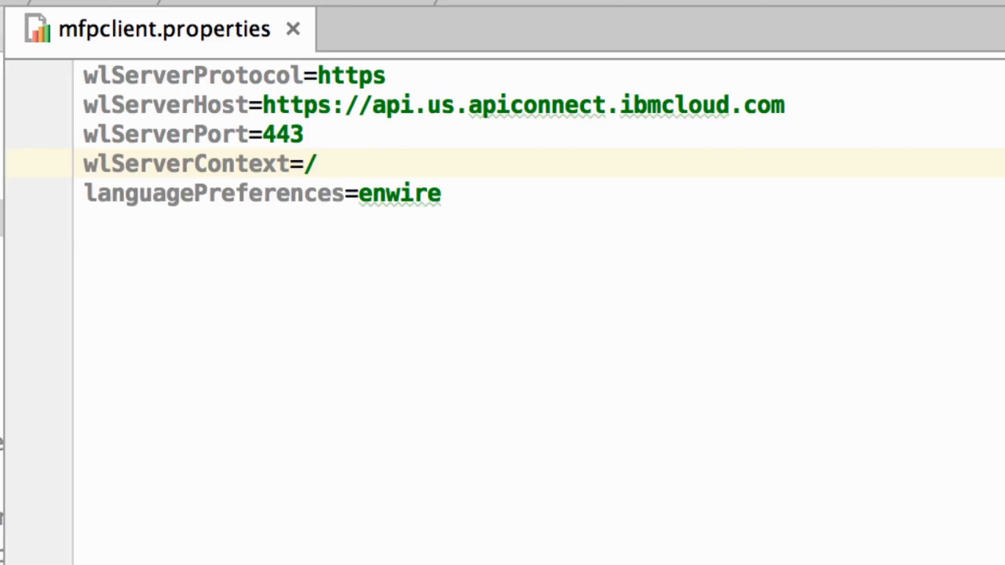
type("{Organ")
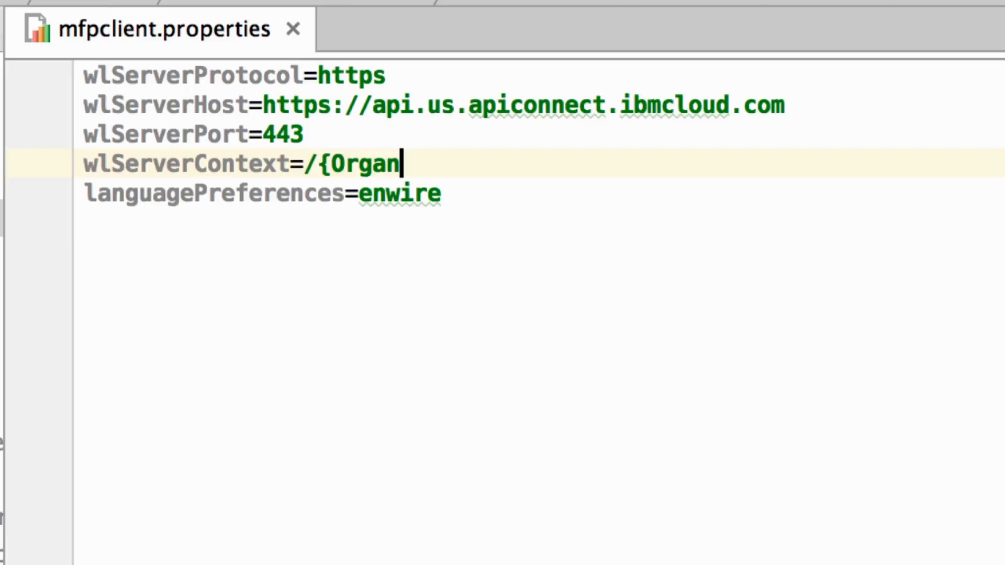
type("isationNa")
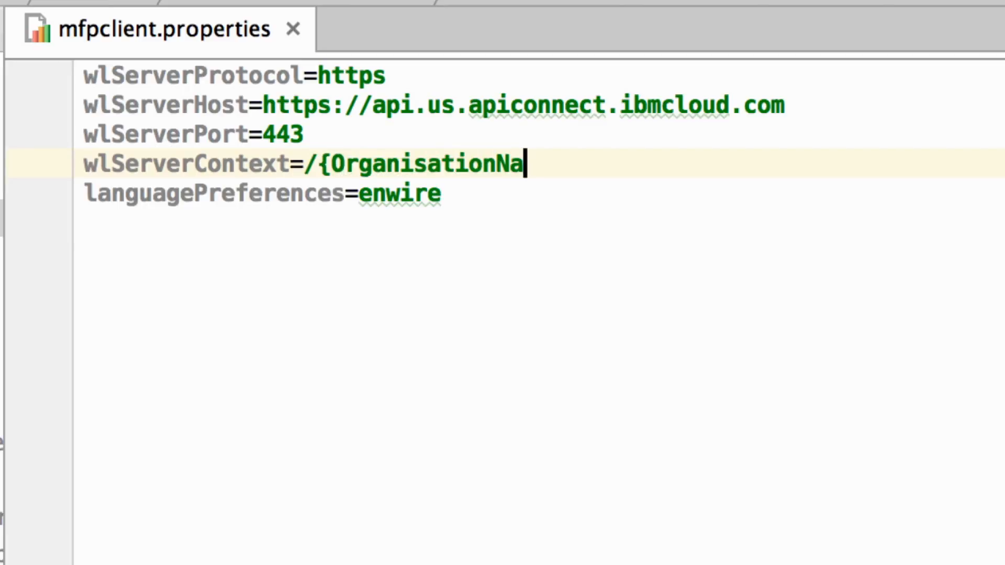
type("me}/Ca")
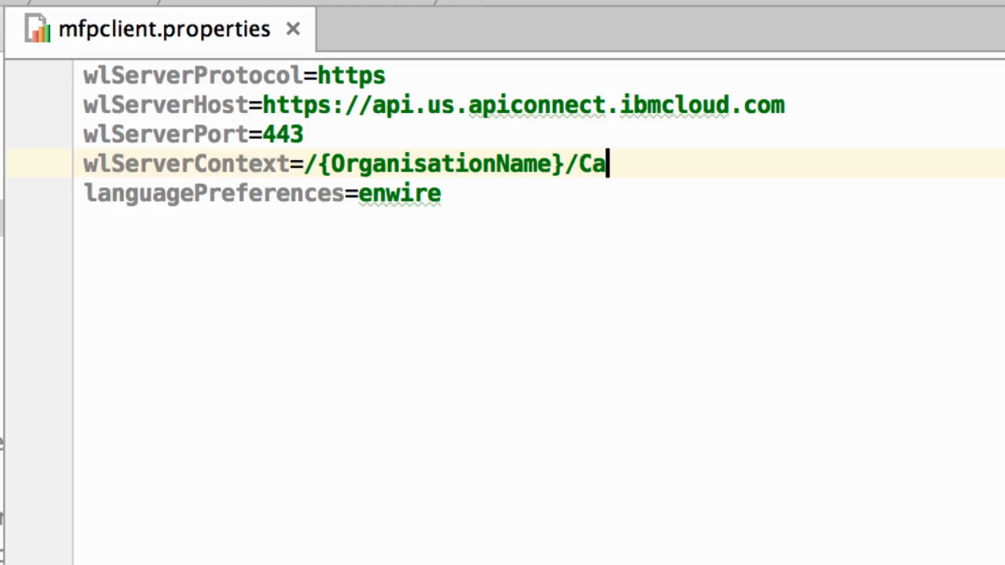
type("talogName")
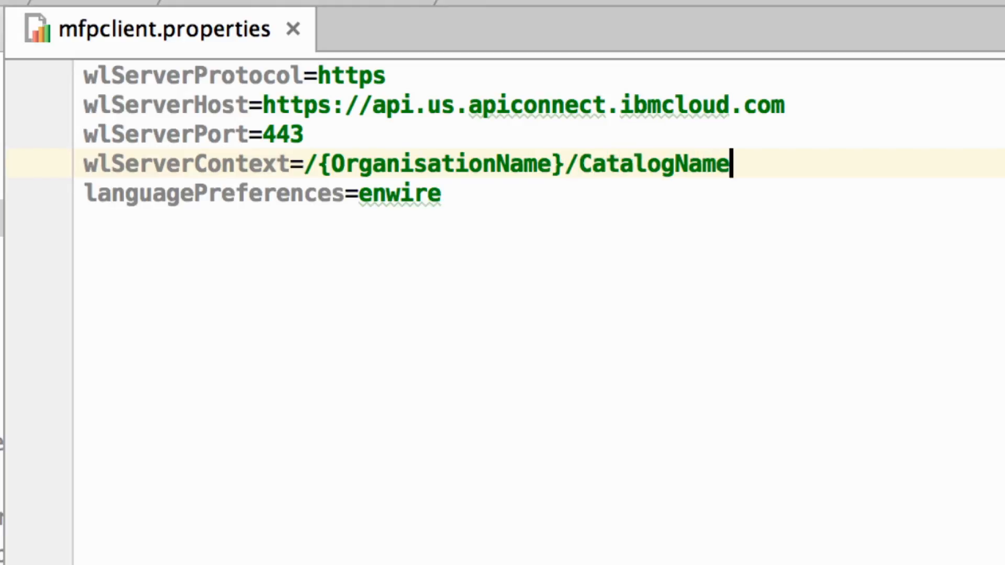
key("Left")
key("Left")
key("Left")
key("Left")
key("Left")
key("Left")
key("Left")
key("Left")
key("Left")
key("Left")
type("{")
left_click(775, 168)
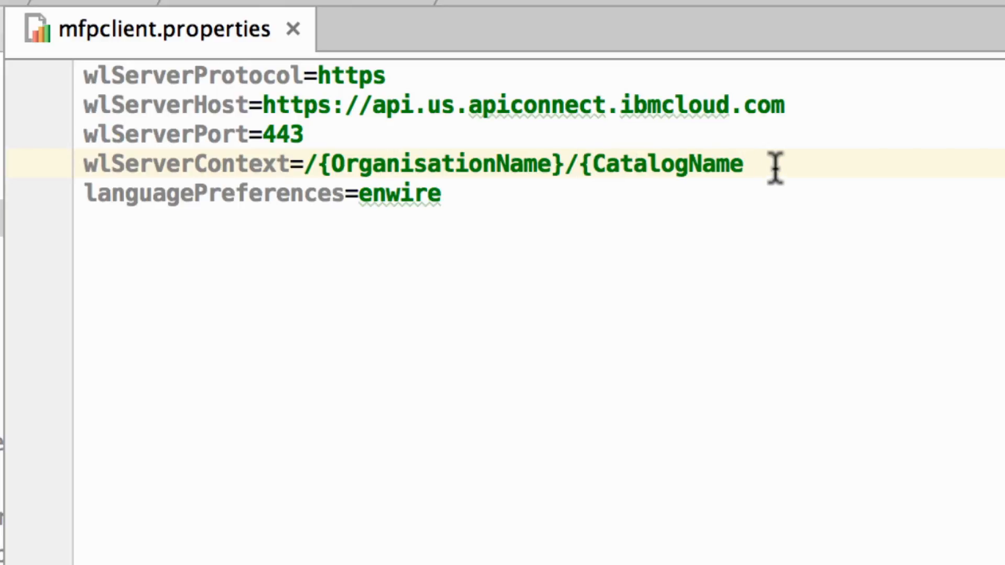
type("}/mfpProvider")
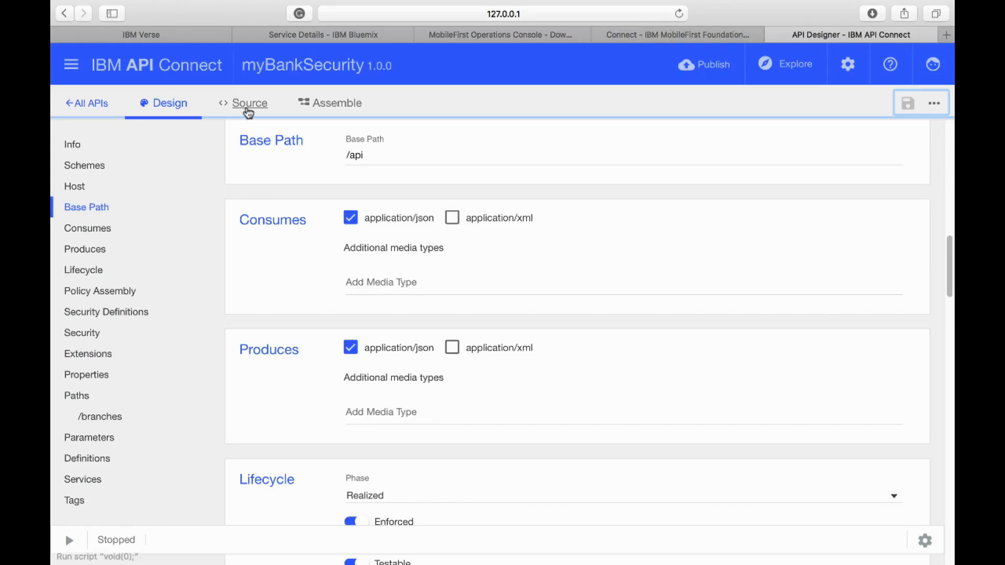
- Copy the organisation and catalog path from authorizationUrl in myBankSecurity's API Designer source and replace the wlServerContext placeholders with it in Android Studio
left_click(247, 106)
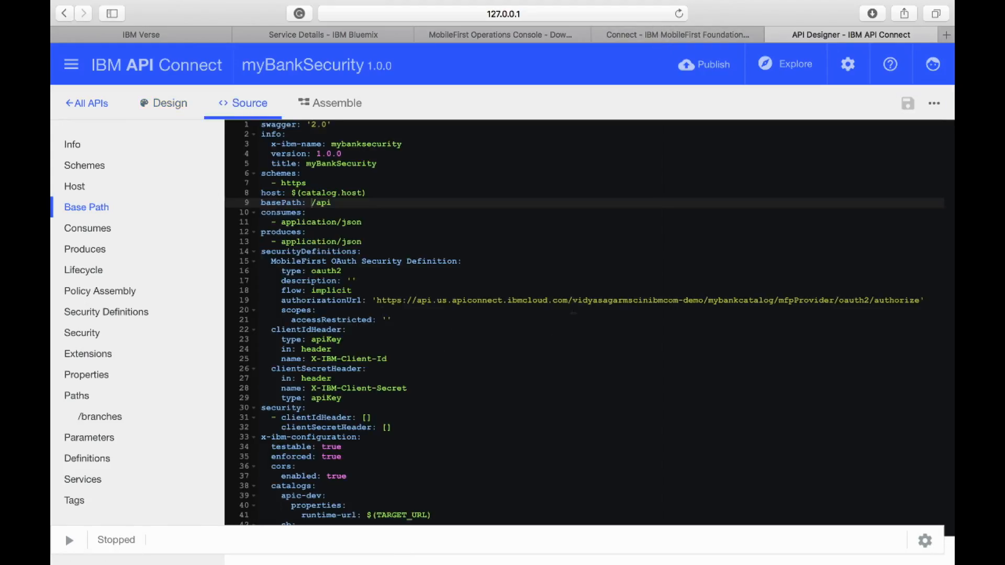
left_click_drag(573, 299, 754, 299)
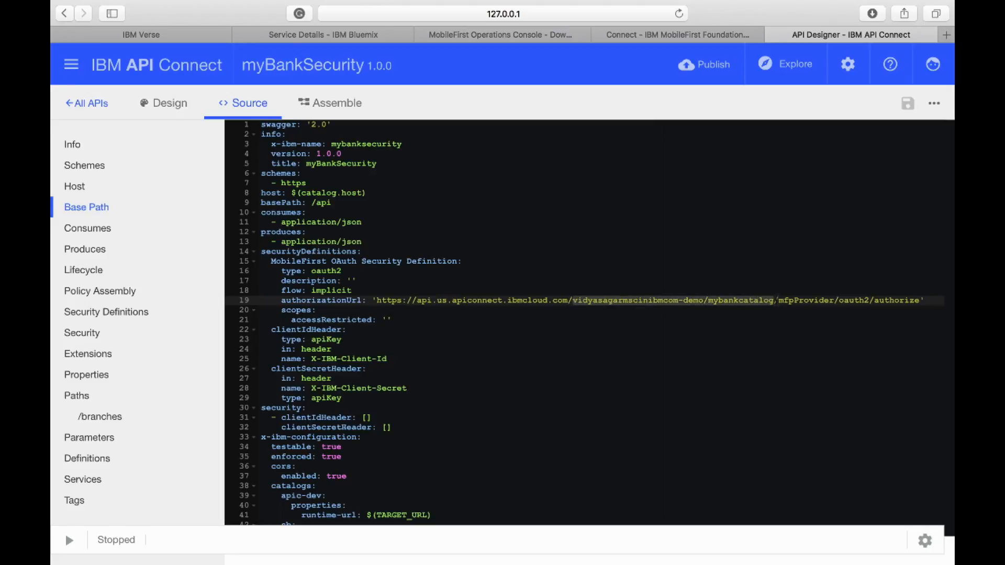
key("ctrl+Left")
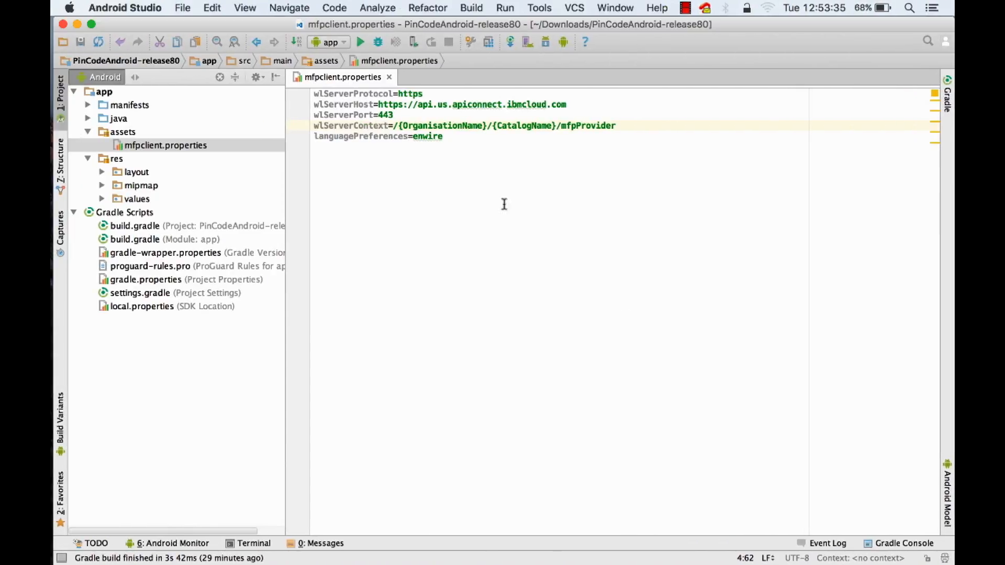
left_click_drag(399, 126, 551, 123)
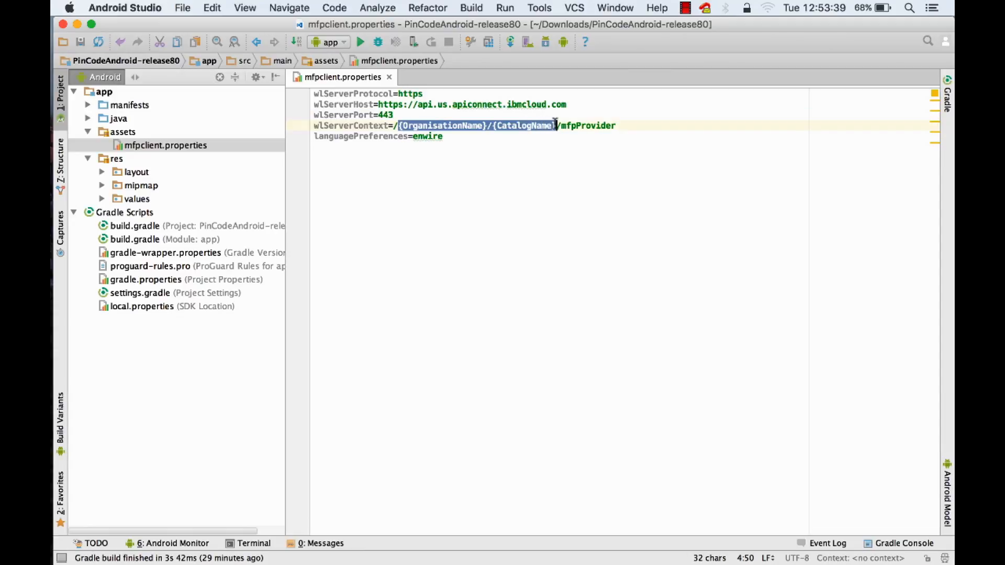
type("vidyasagarmscinibmcom-demo/mybankcatalog")
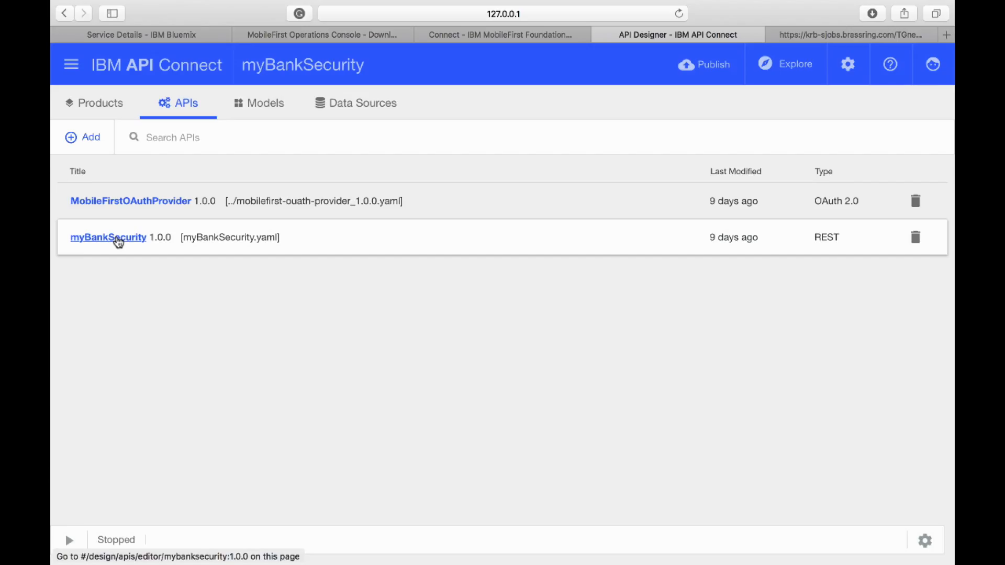
- In API Designer, choose DataPower Gateway policies for myBankSecurity's assembly, check the invoke policy's back-end URL and save the API
left_click(118, 239)
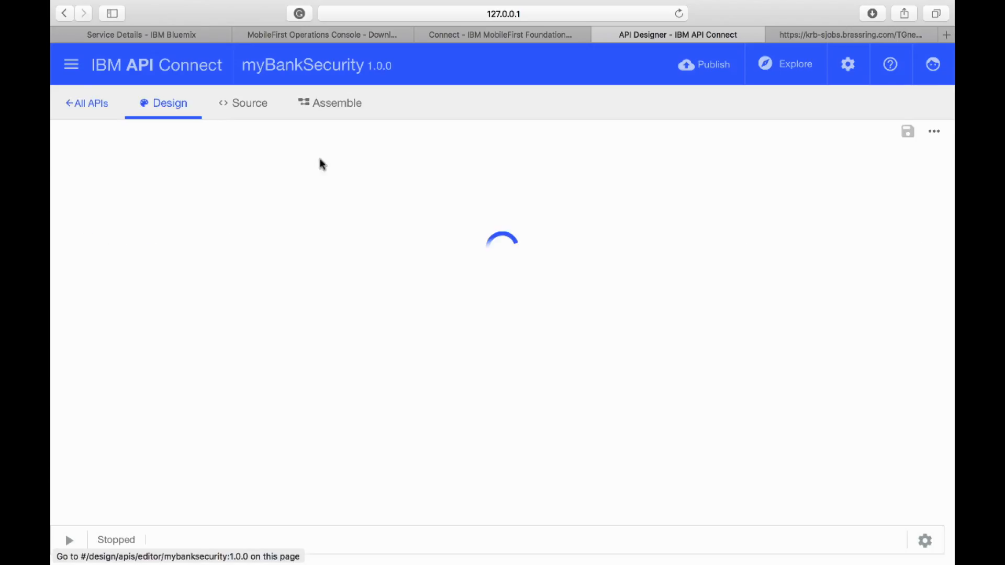
left_click(331, 109)
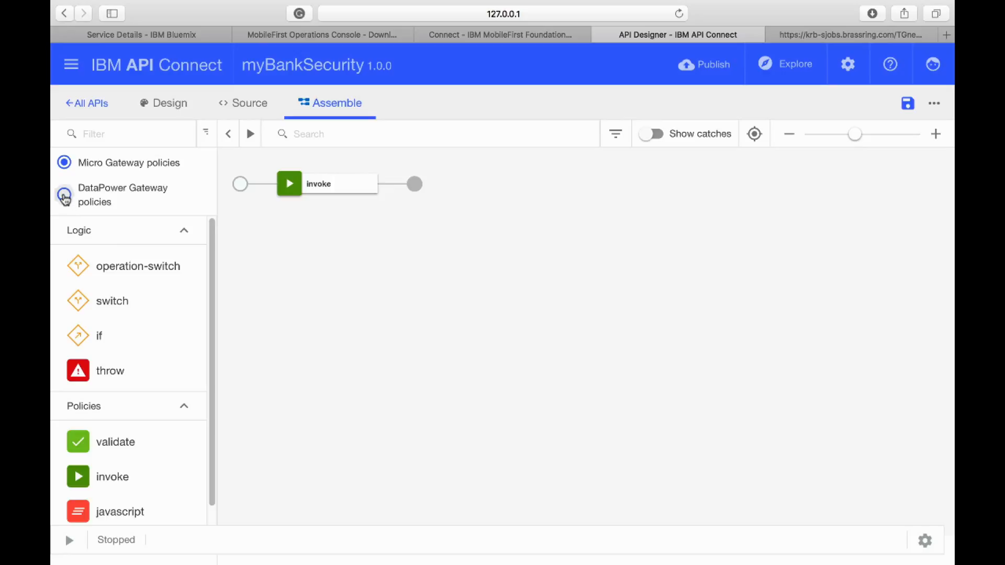
left_click(65, 195)
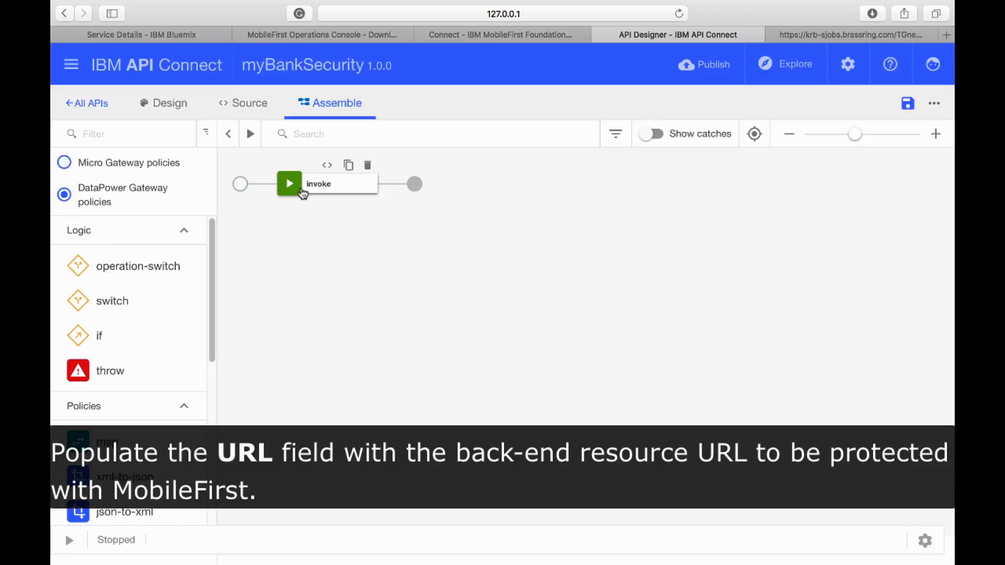
left_click(303, 194)
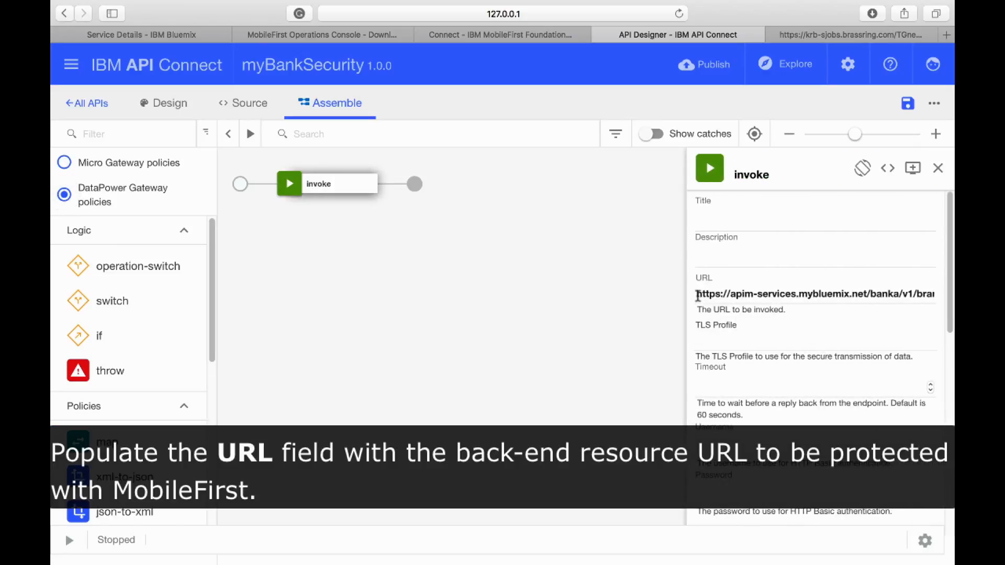
left_click_drag(698, 294, 954, 303)
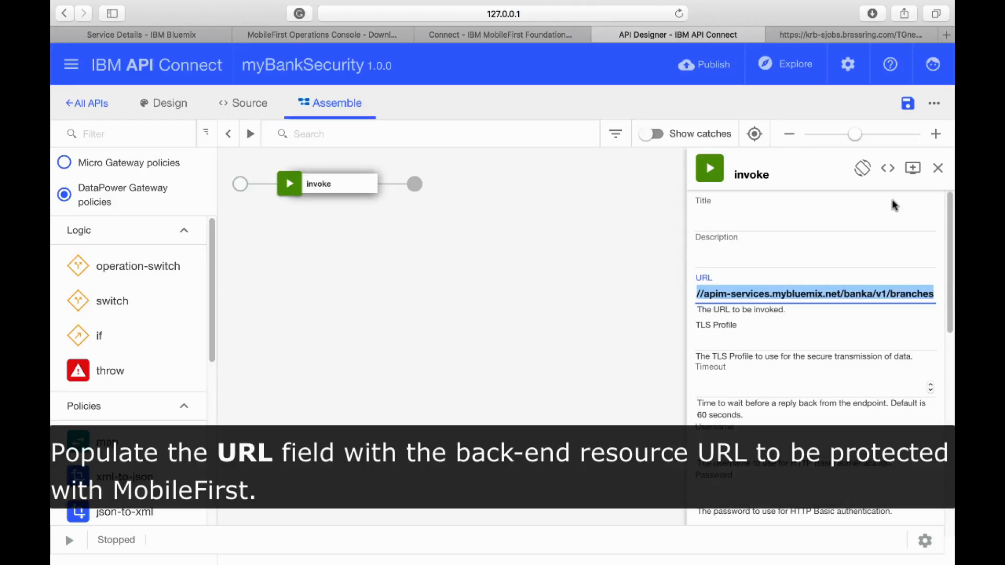
left_click(910, 104)
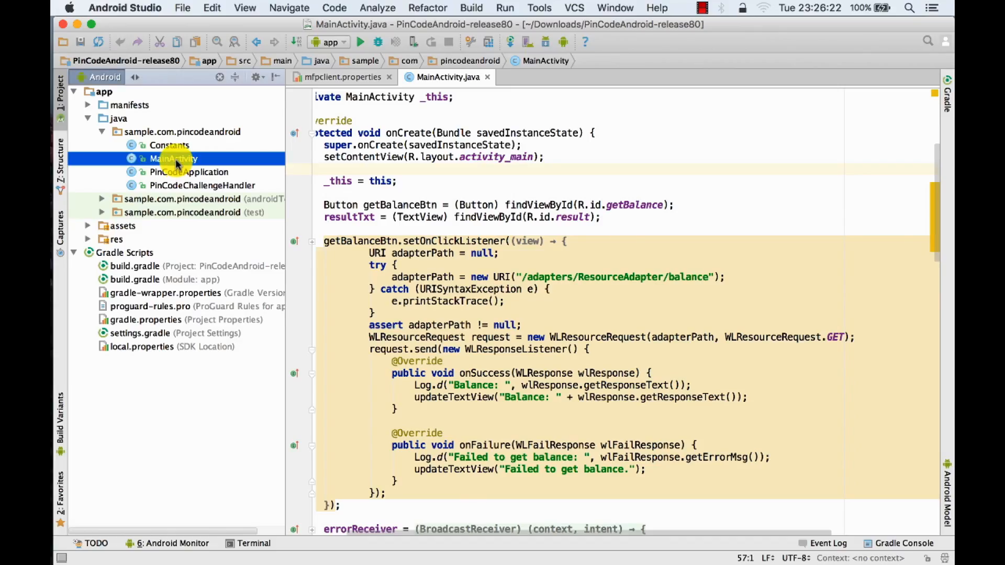
- In Android Studio's MainActivity, replace the WLResourceRequest line with code declaring apicPath and apicPathUri and making a GET request to apicPathUri
double_click(176, 160)
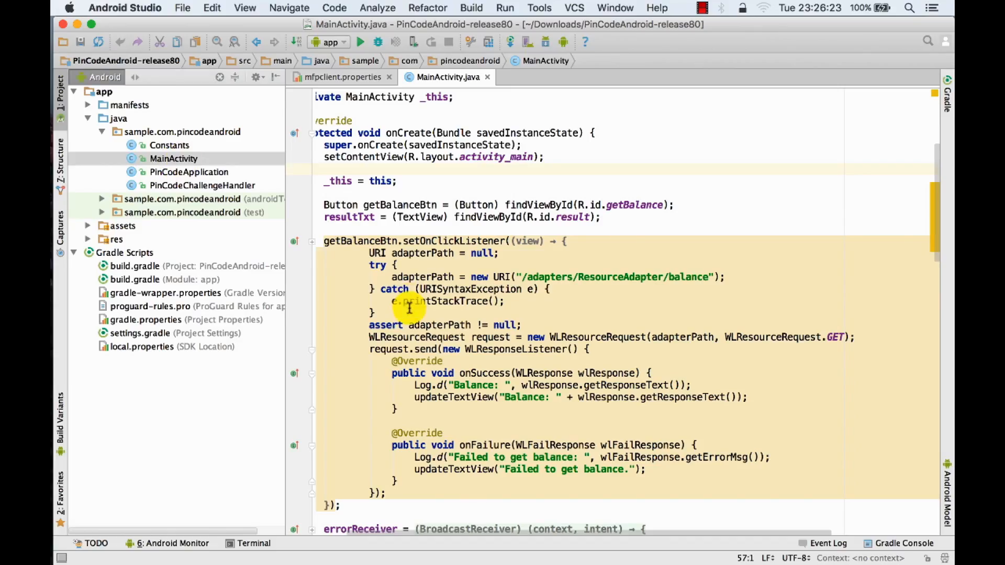
left_click_drag(368, 337, 868, 339)
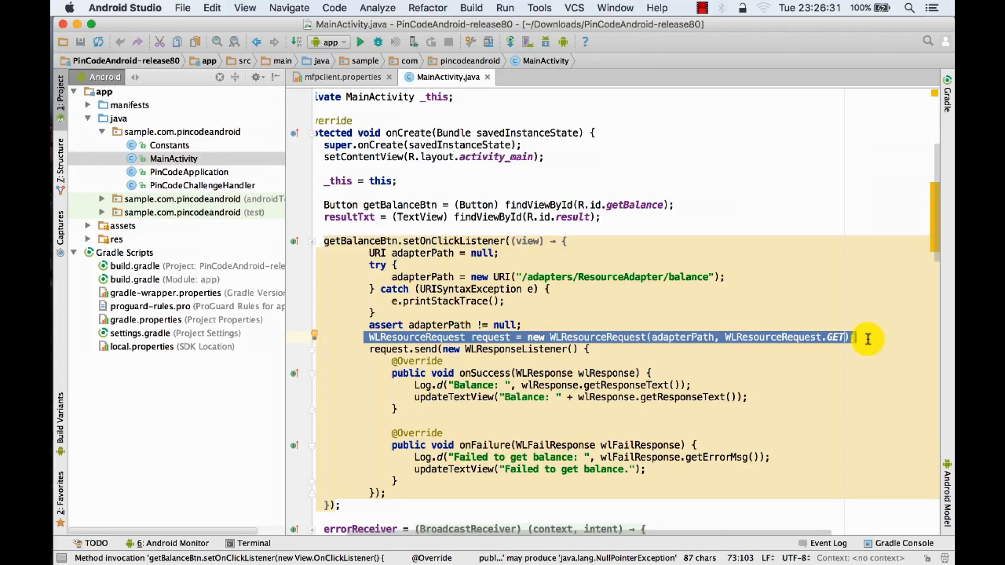
key("super+Left")
key("shift+super+Right")
type("String apicPath = \"YOUR_APIC_ENDPOINT_PATH_WHICH_IS_PROTECTED_BY_MOBILEFIRST\"; URI apicPathUri = new URI(apicPath); WLResourceRequest request = new WLResourceRequest(apicPathUri, WLResourceRequest.GET);")
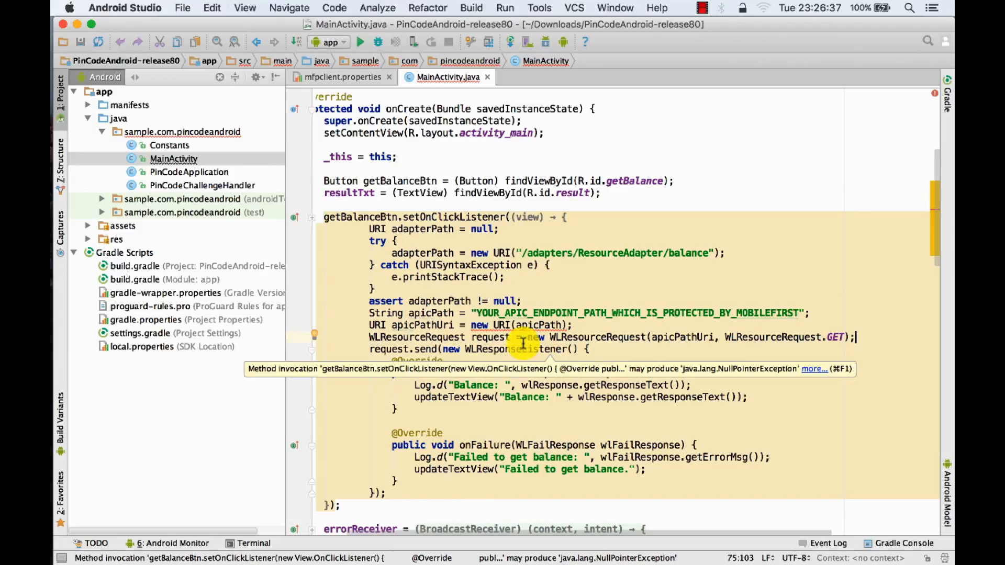
left_click(478, 313)
left_click_drag(479, 313, 801, 311)
left_click(845, 294)
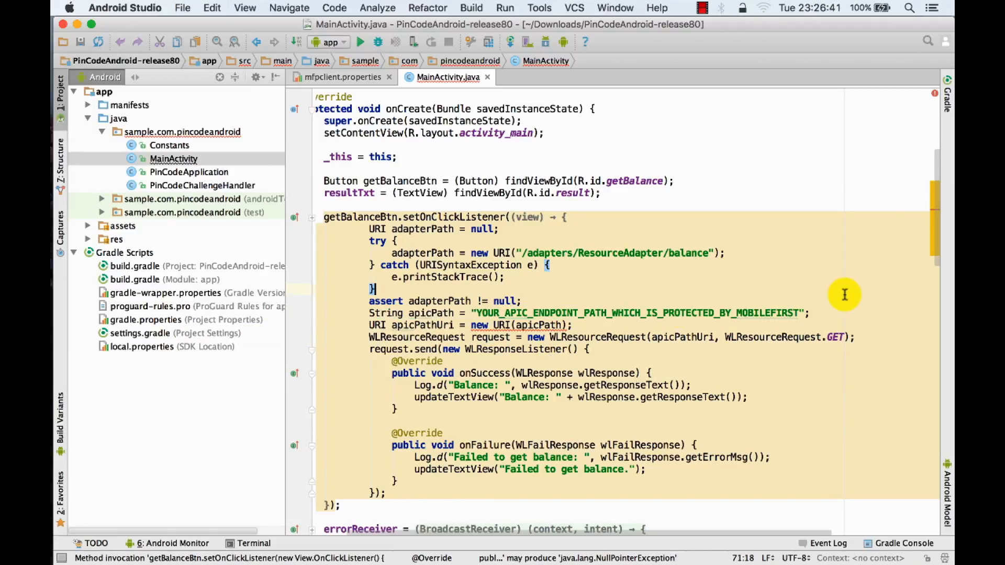
key("super+z")
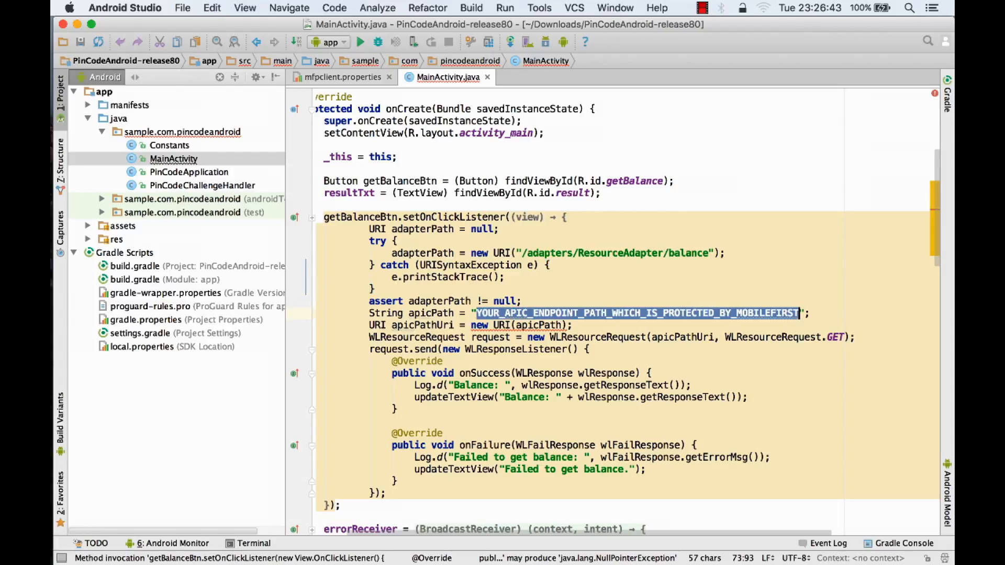
type("https://{DataPowerGateway}/{organizationName}/{catalogName}/branches/details")
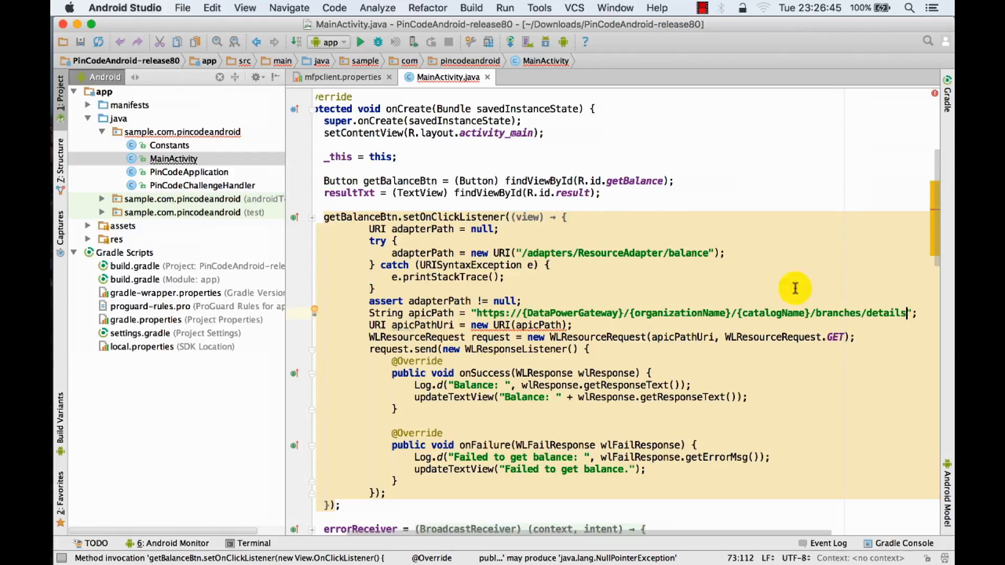
left_click_drag(561, 313, 810, 316)
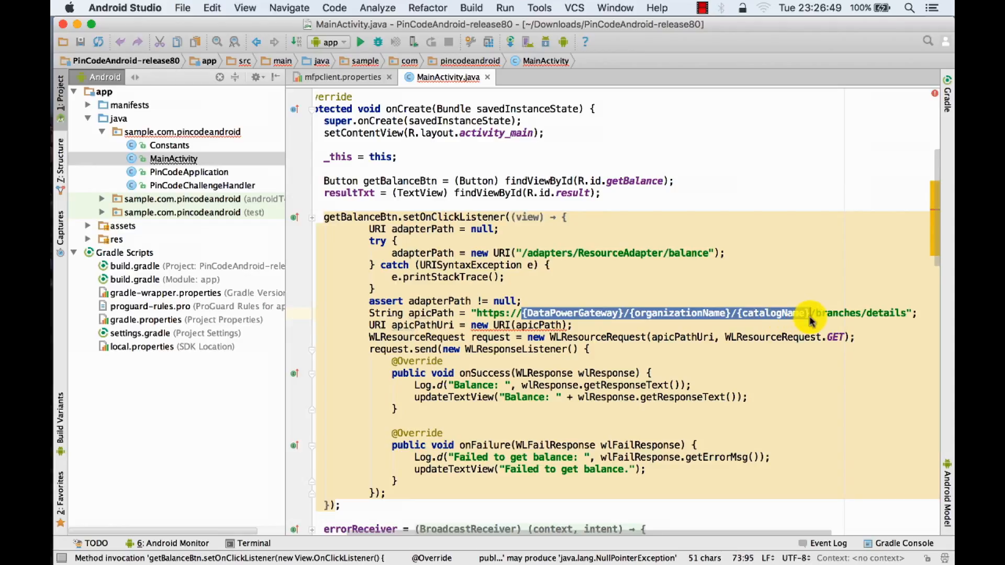
left_click(805, 321)
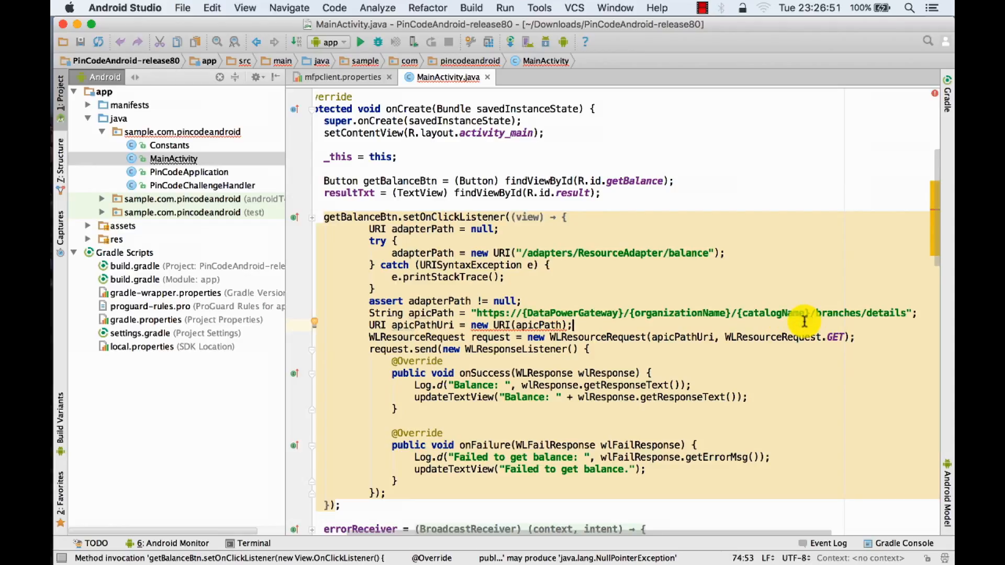
left_click_drag(810, 315, 477, 314)
type("https://api.us.apiconnect.ibmcloud.com/vidyasagarmscinibmcom-demo/mybankcatalog")
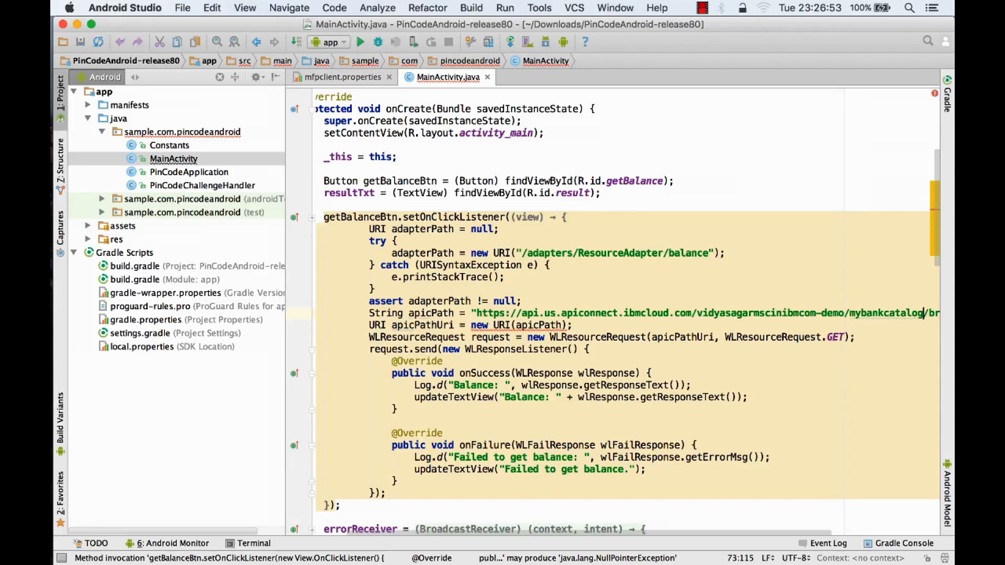
- Surround the apicPathUri creation with a try/catch block that handles URISyntaxException
scroll(785, 335, "right", 5)
scroll(778, 340, "up", 2)
scroll(778, 340, "left", 5)
scroll(778, 341, "down", 5)
scroll(774, 338, "up", 3)
left_click(551, 329)
left_click(330, 326)
left_click(340, 340)
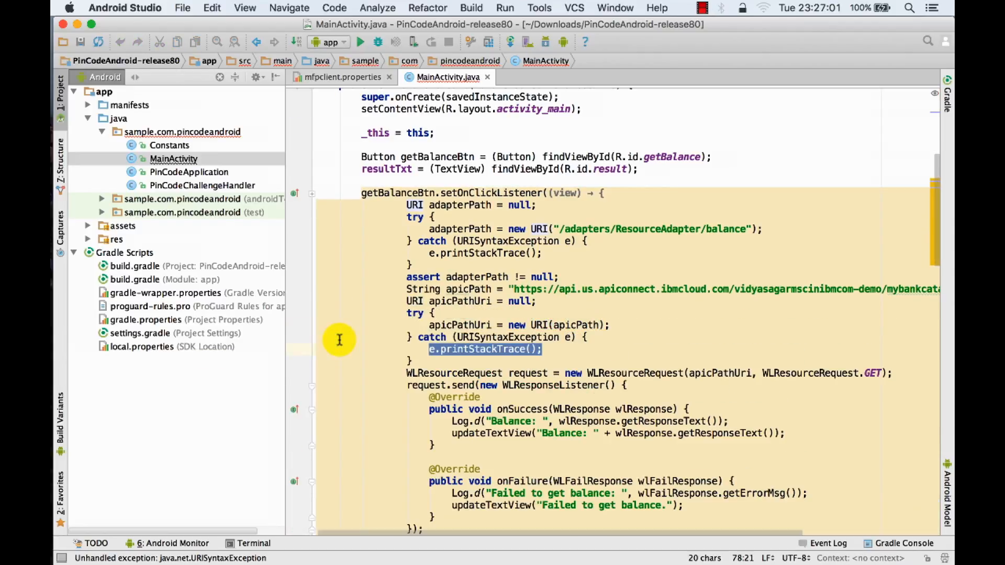